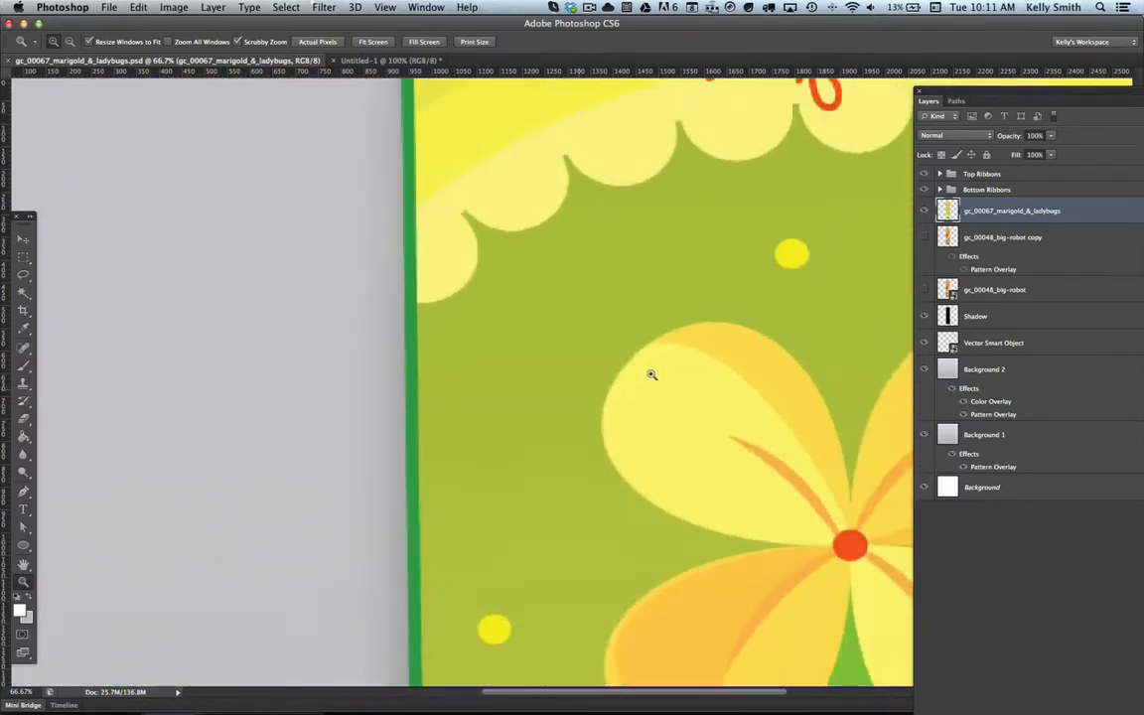
Step: Switch to Finder and close the surplus windows, keeping only the one showing the Zapd Marketing folder
left_click(19, 239)
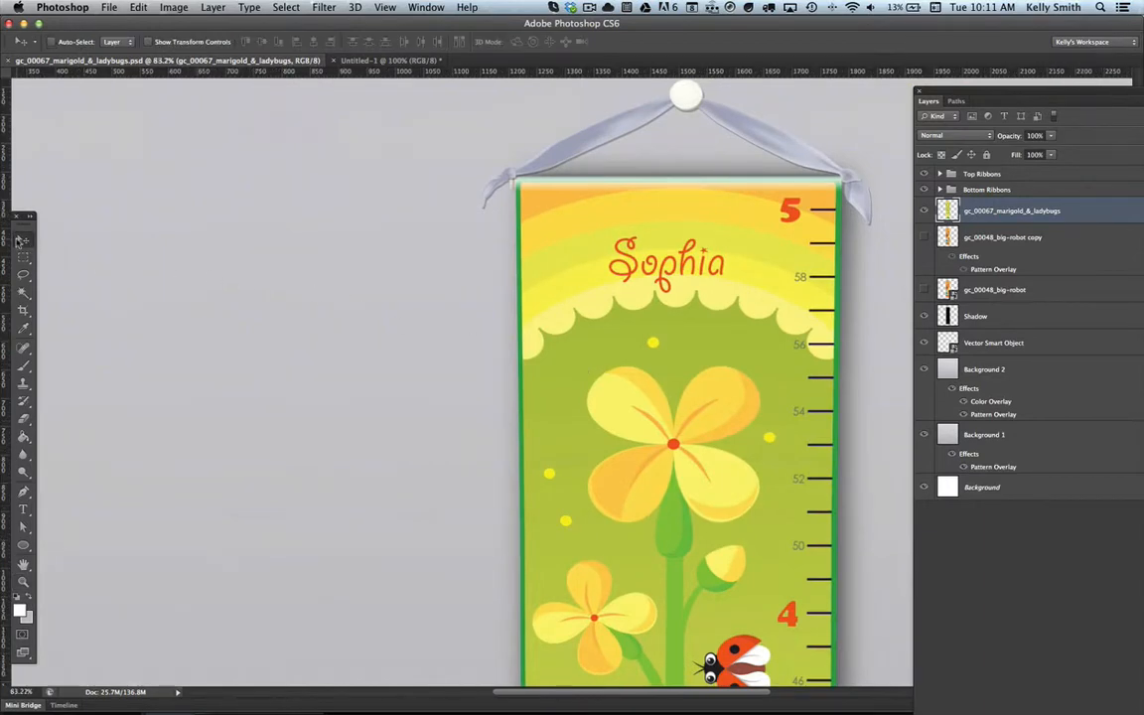
key("super+Tab")
key("super+Tab")
key("super+Tab")
key("super+Tab")
key("super+Tab")
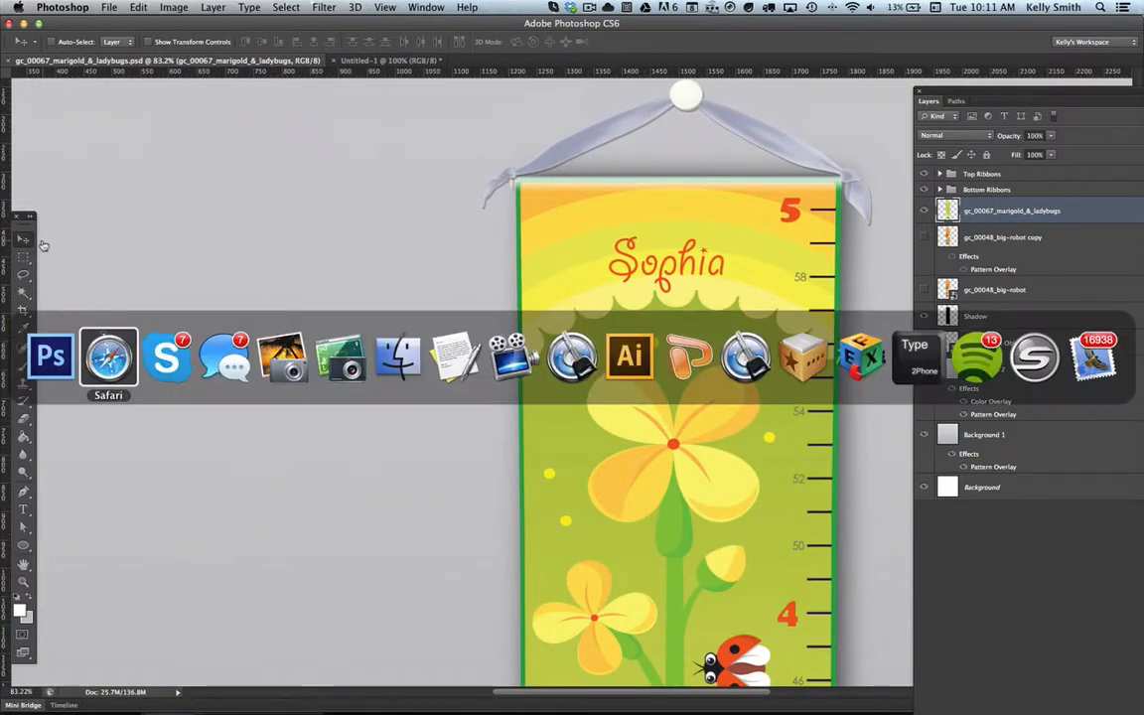
key("super+Tab")
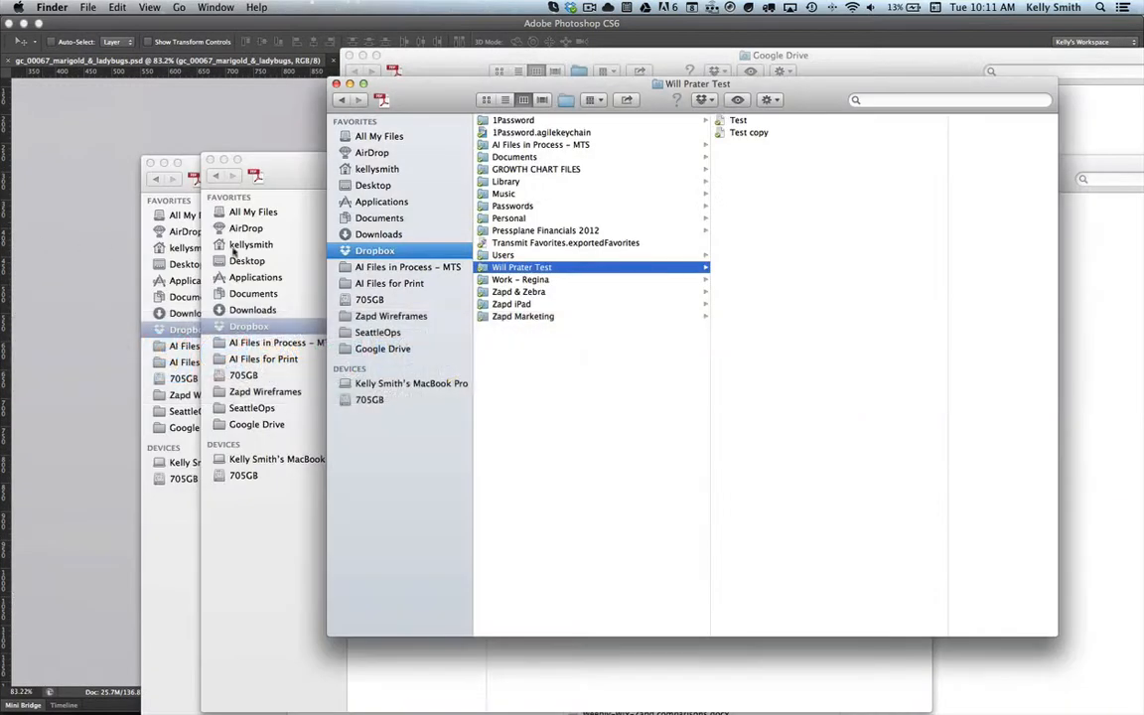
left_click(336, 85)
left_click(348, 55)
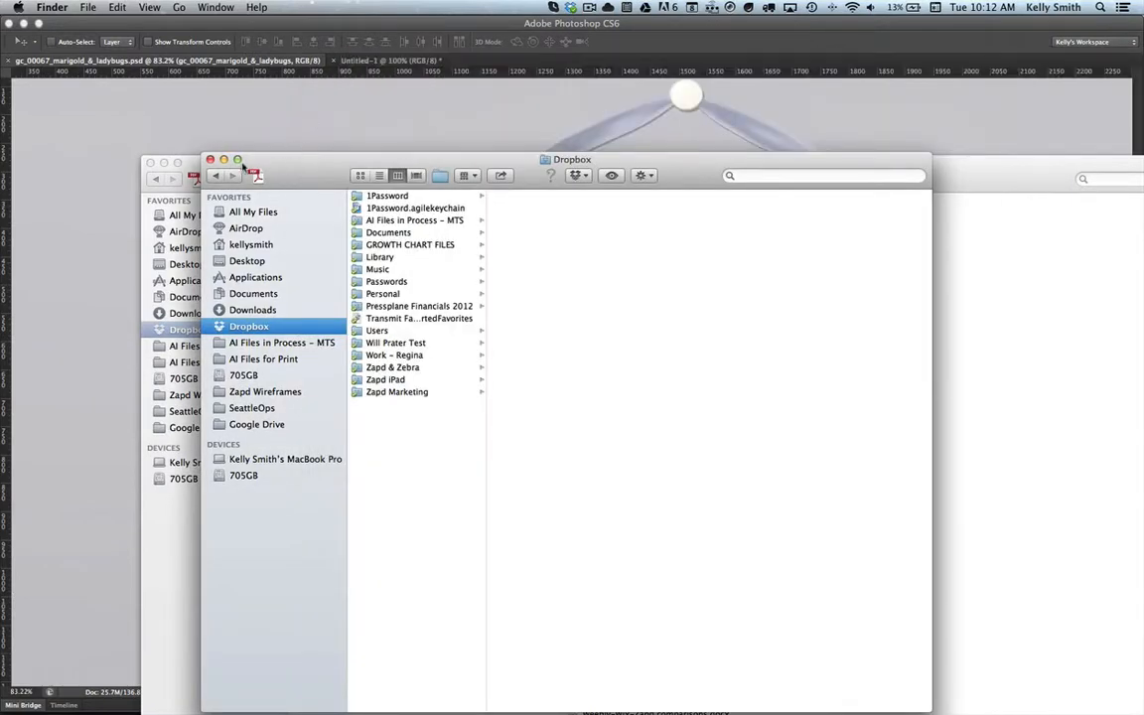
left_click(210, 159)
left_click_drag(764, 172, 729, 127)
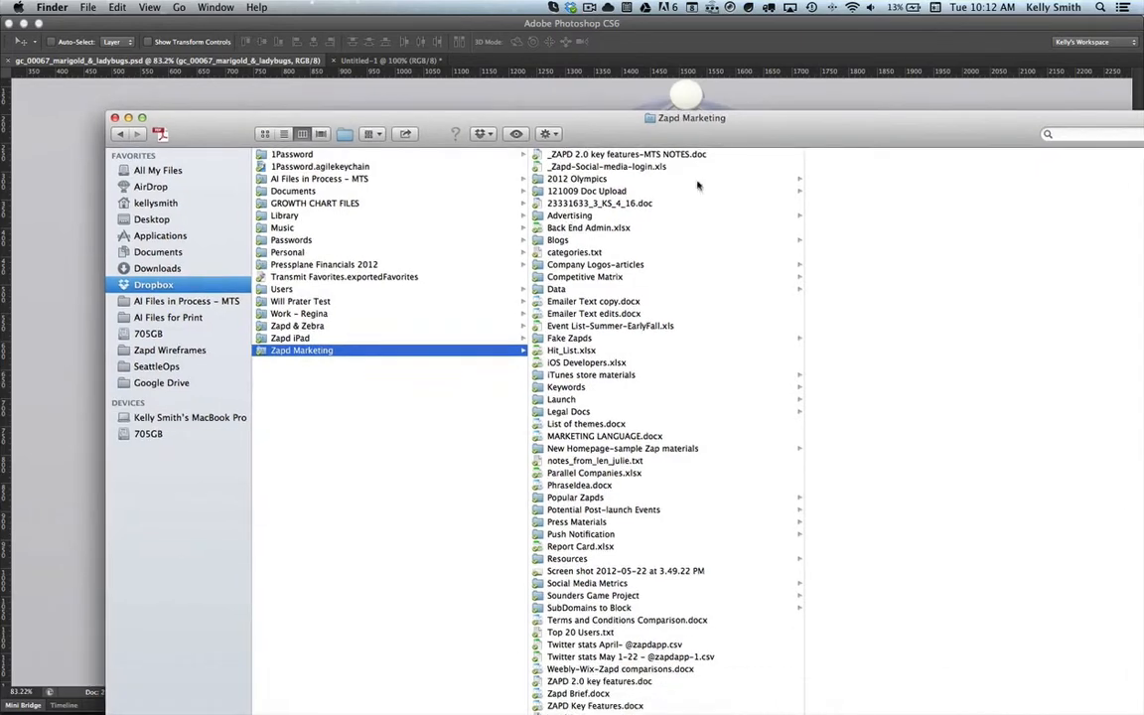
Step: Locate canvas-pattern.jpg in GROWTH CHART FILES > JPG PREVIEWS > Canvas Pattern, and return to Photoshop
left_click(328, 203)
left_click(586, 215)
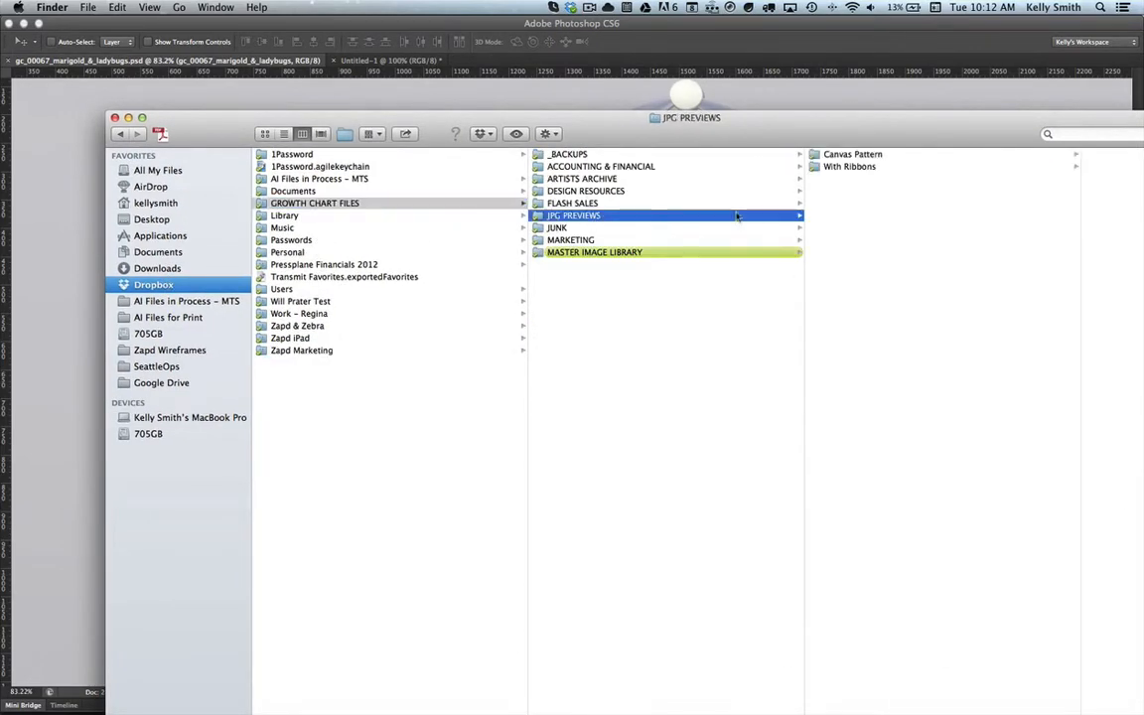
left_click(854, 155)
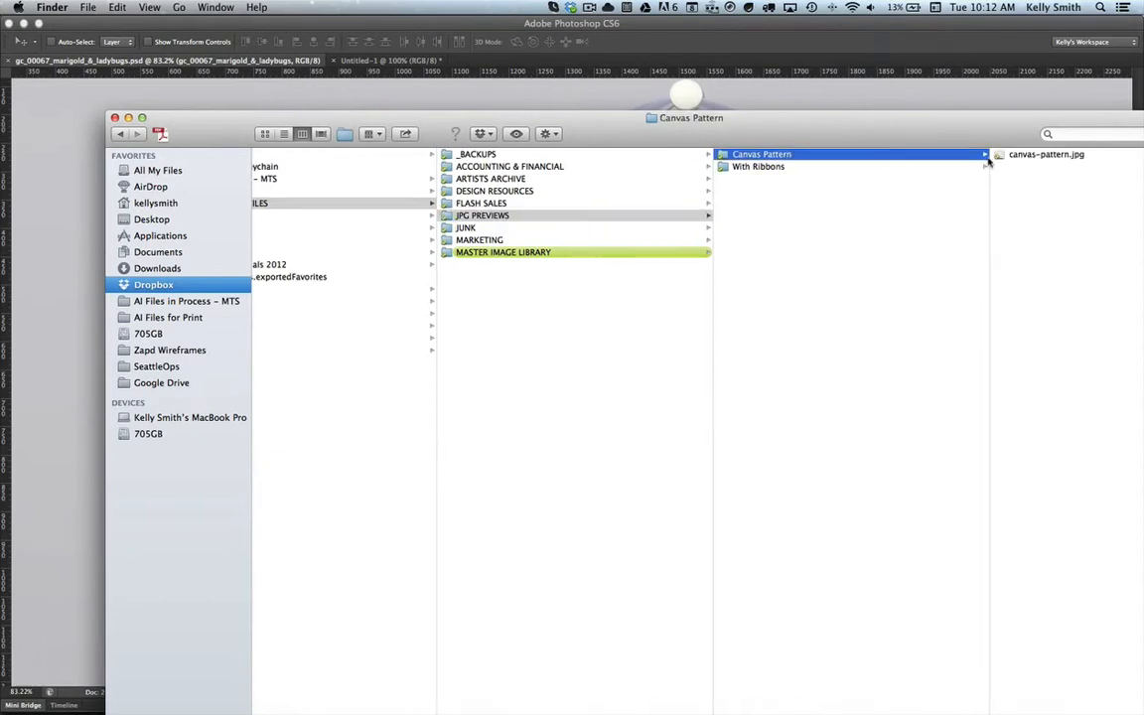
left_click(1040, 156)
left_click_drag(959, 137, 920, 137)
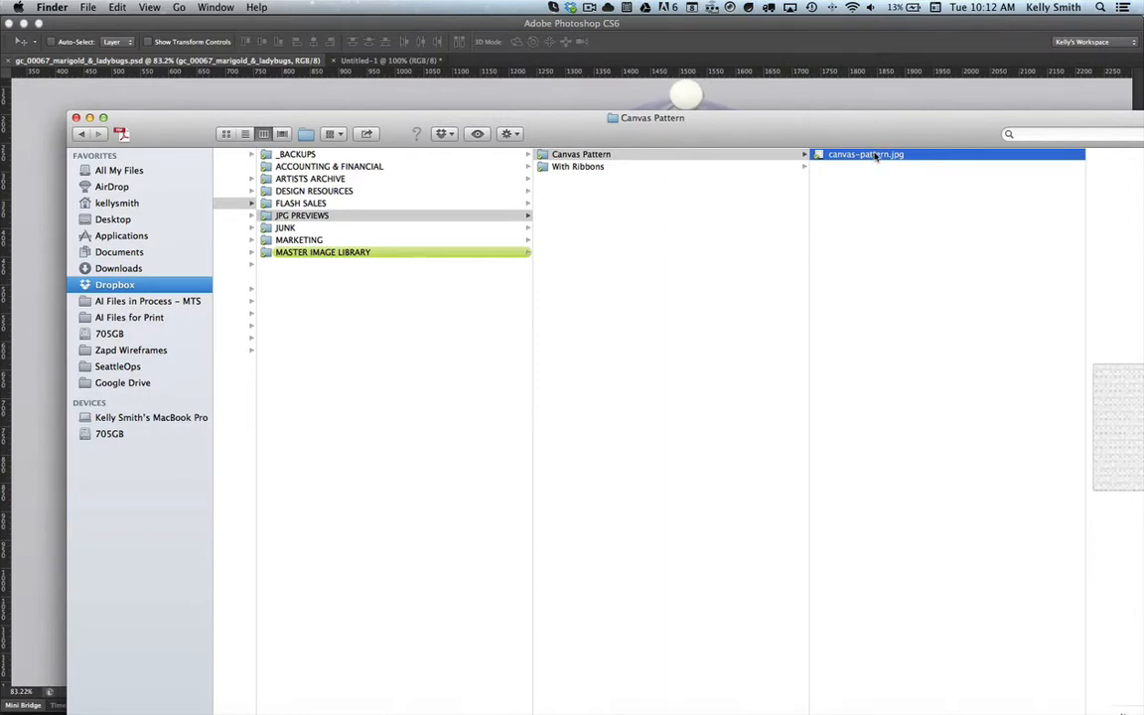
left_click(777, 91)
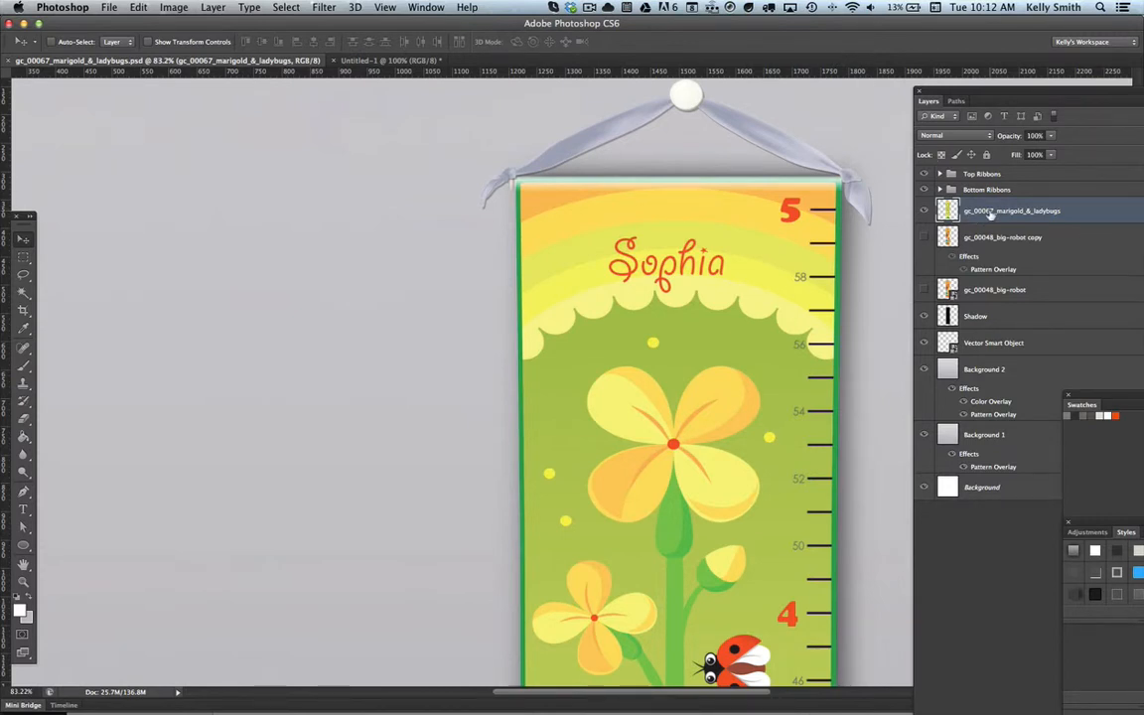
left_click(175, 8)
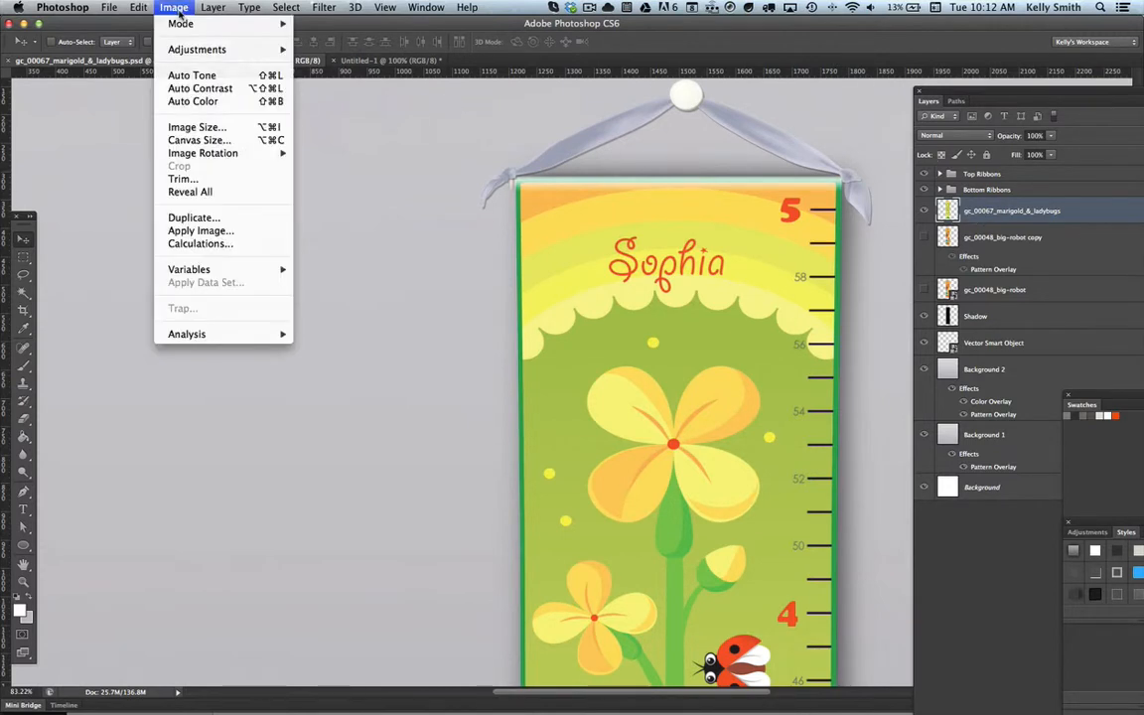
mouse_move(191, 49)
mouse_move(213, 8)
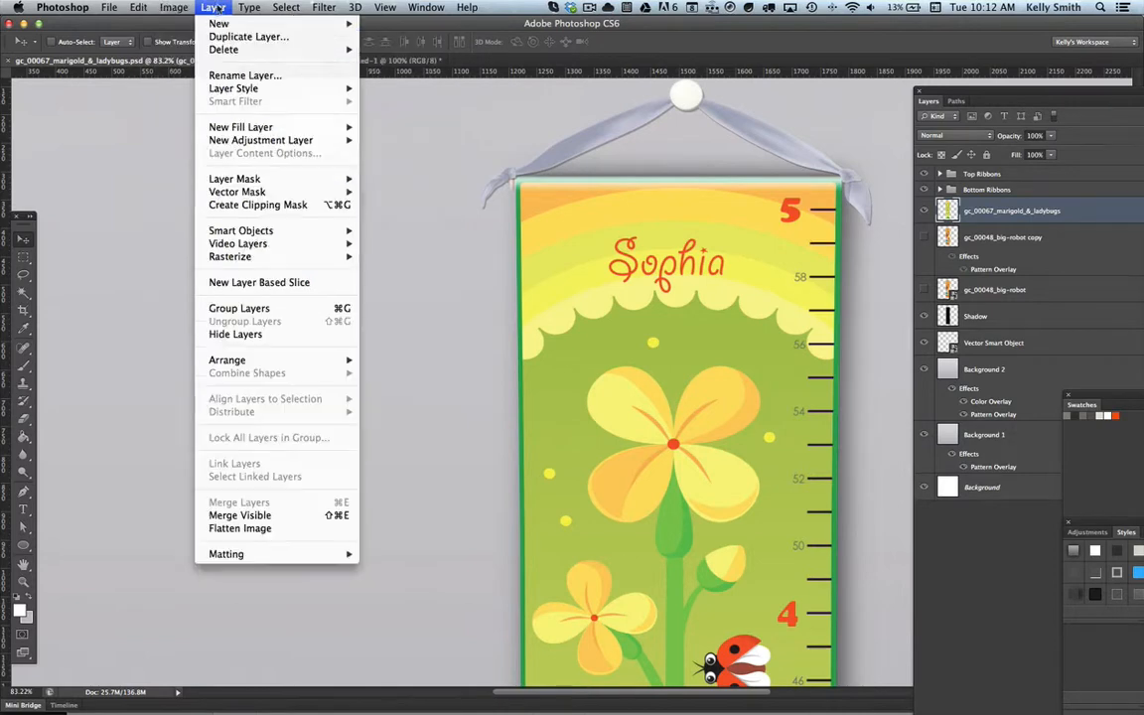
mouse_move(238, 88)
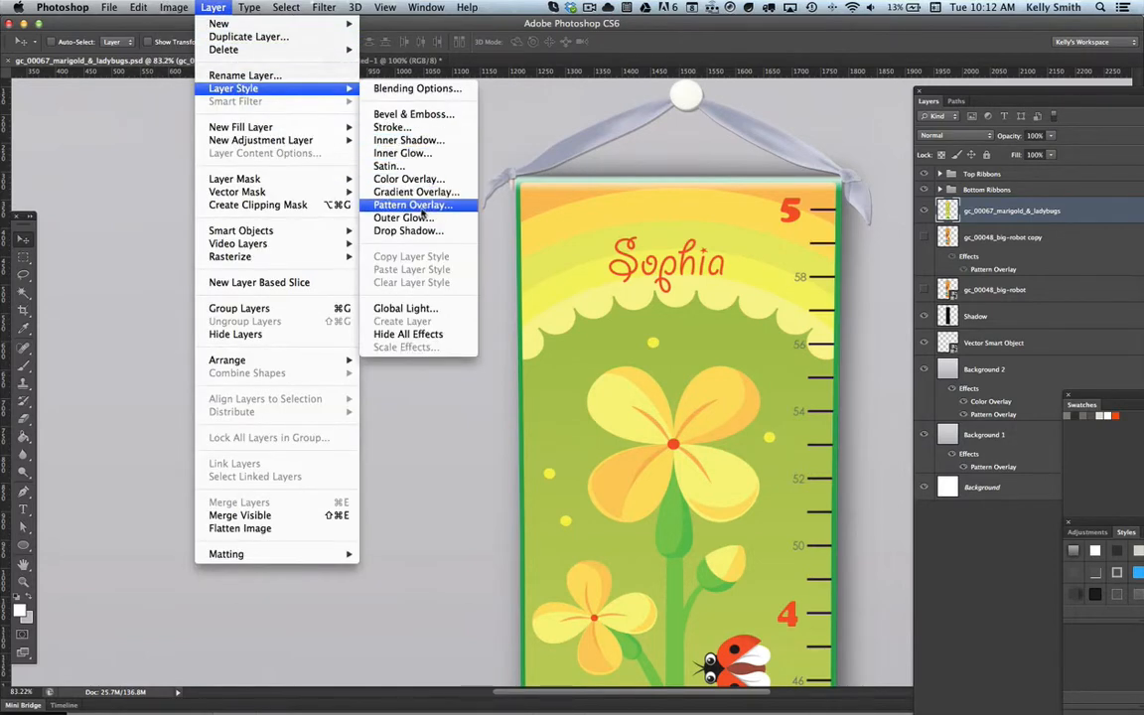
left_click(413, 205)
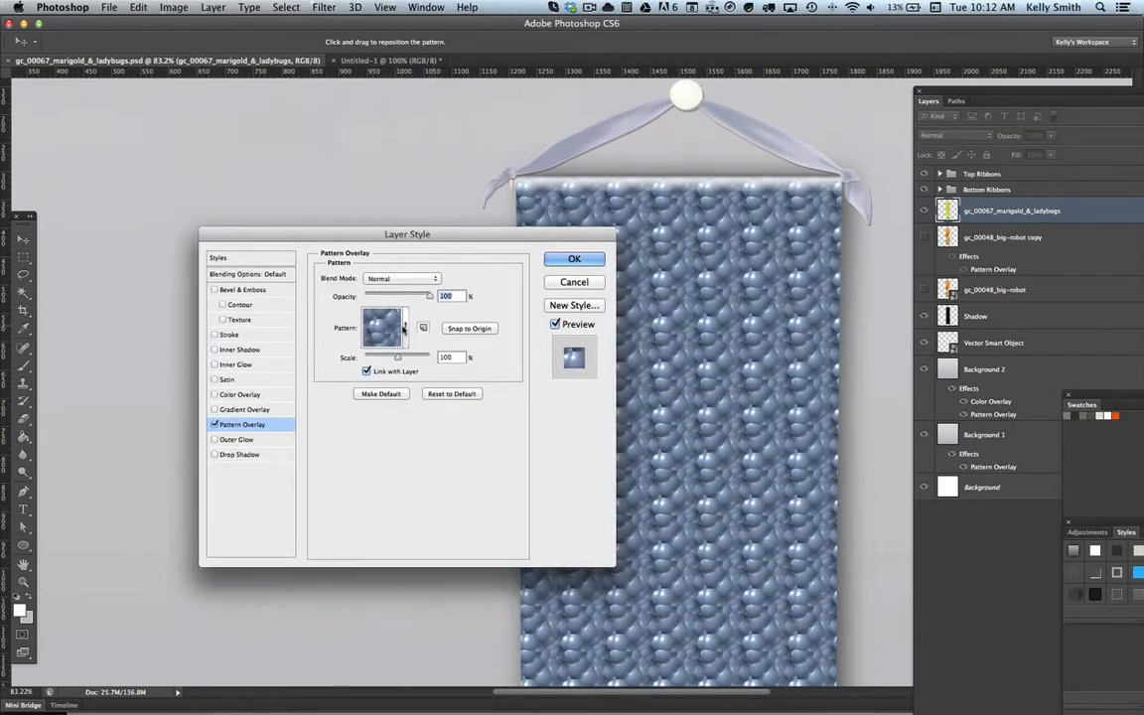
left_click(405, 328)
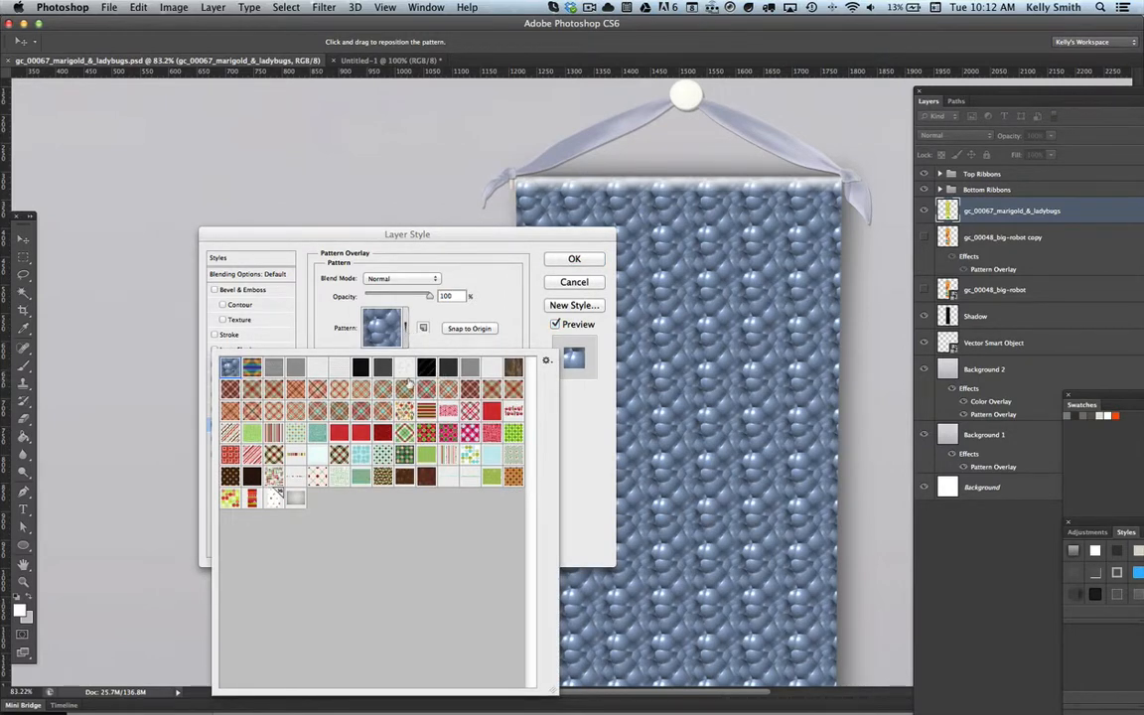
left_click(546, 361)
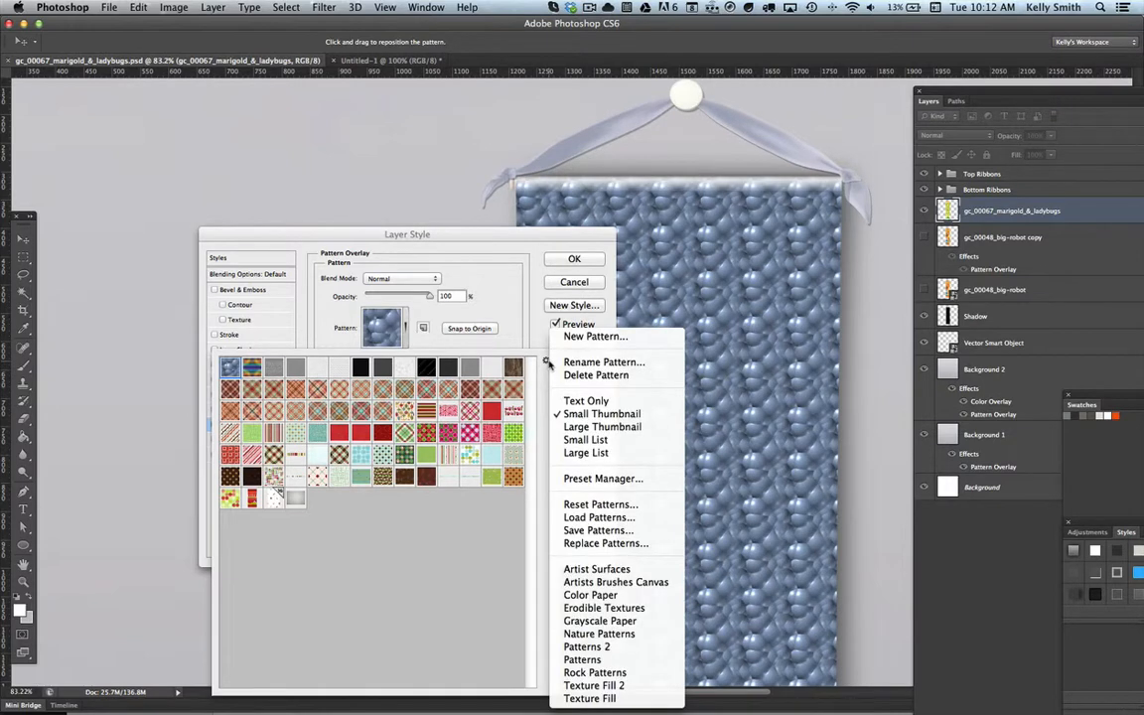
left_click(593, 519)
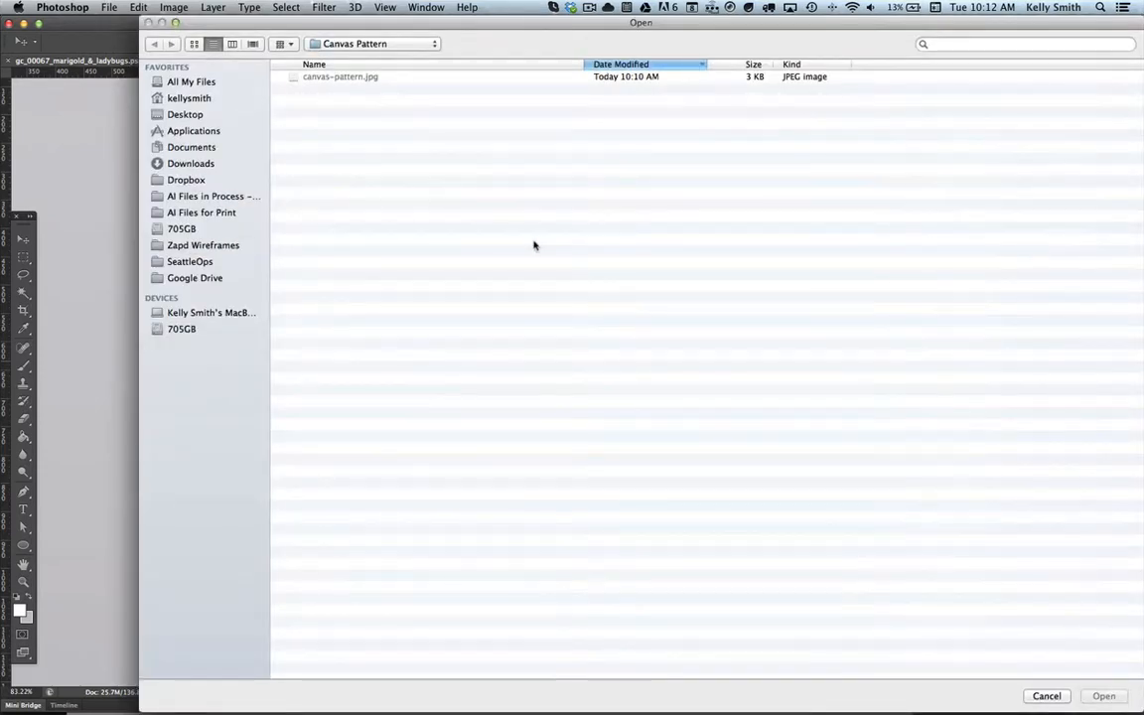
left_click(1043, 695)
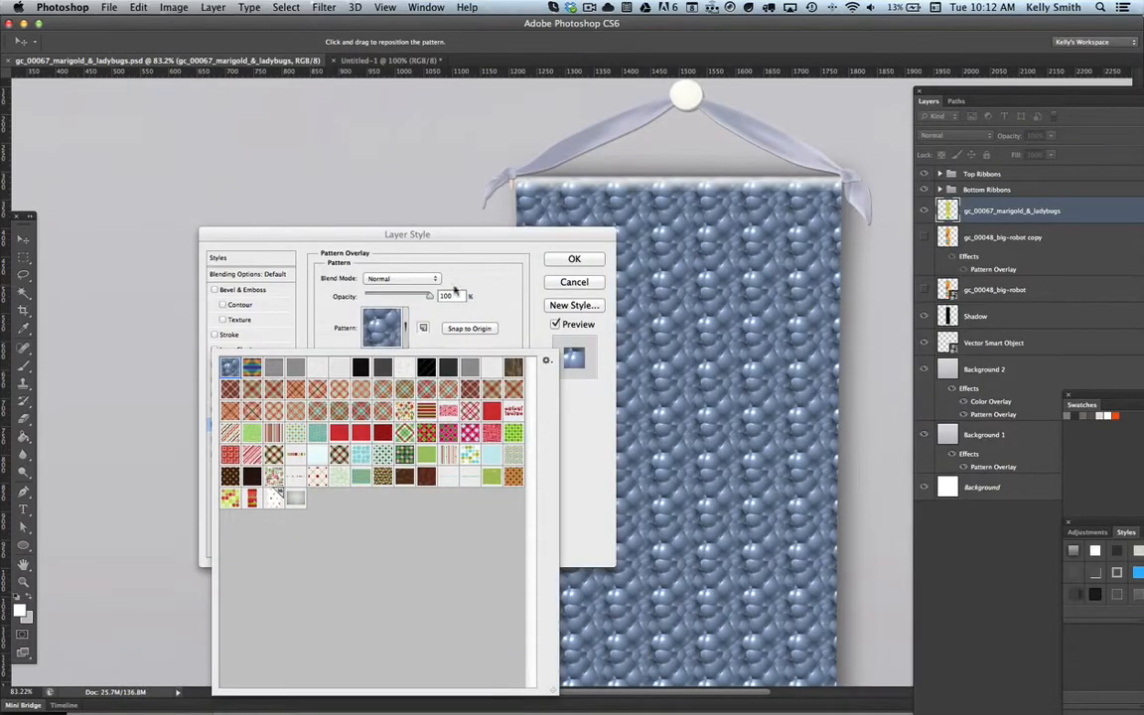
left_click(574, 283)
left_click(574, 283)
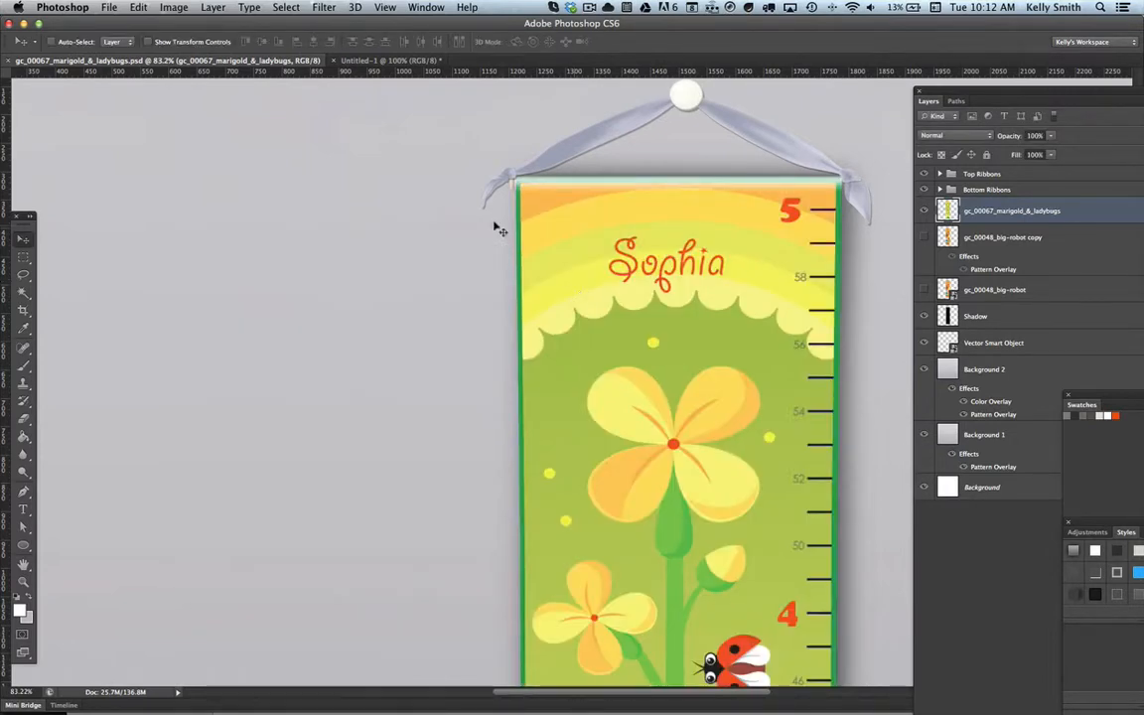
Step: Open canvas-pattern.jpg and try to define it as a pattern before closing the file
left_click(109, 7)
left_click(125, 37)
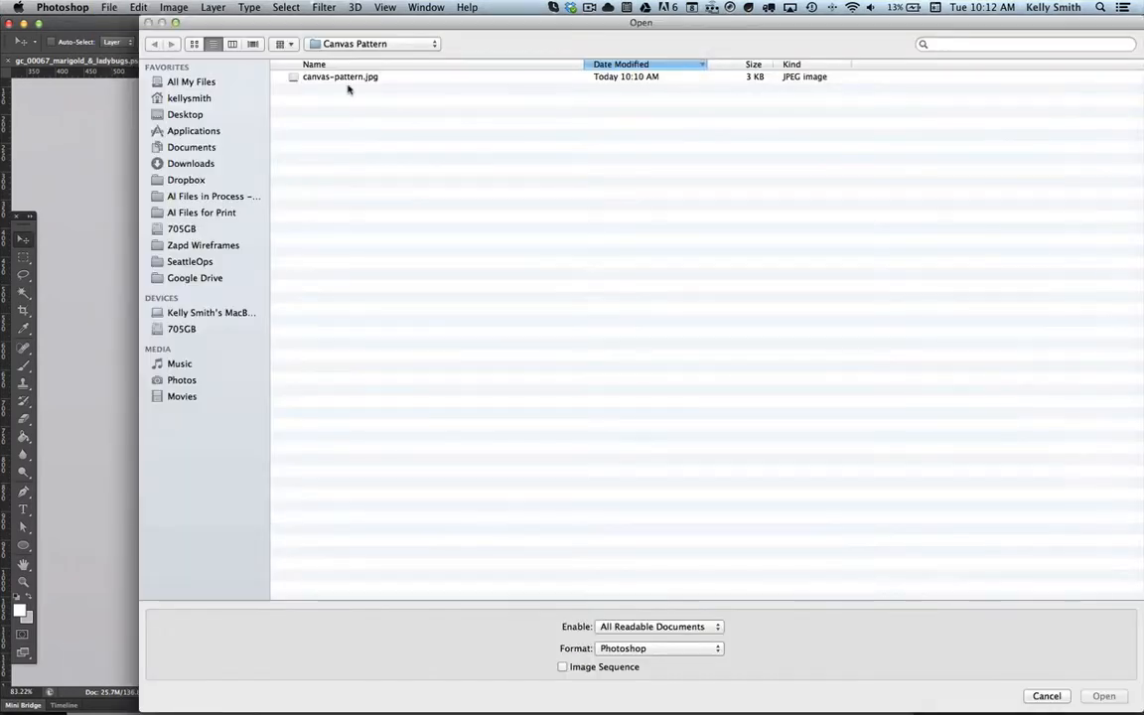
double_click(342, 78)
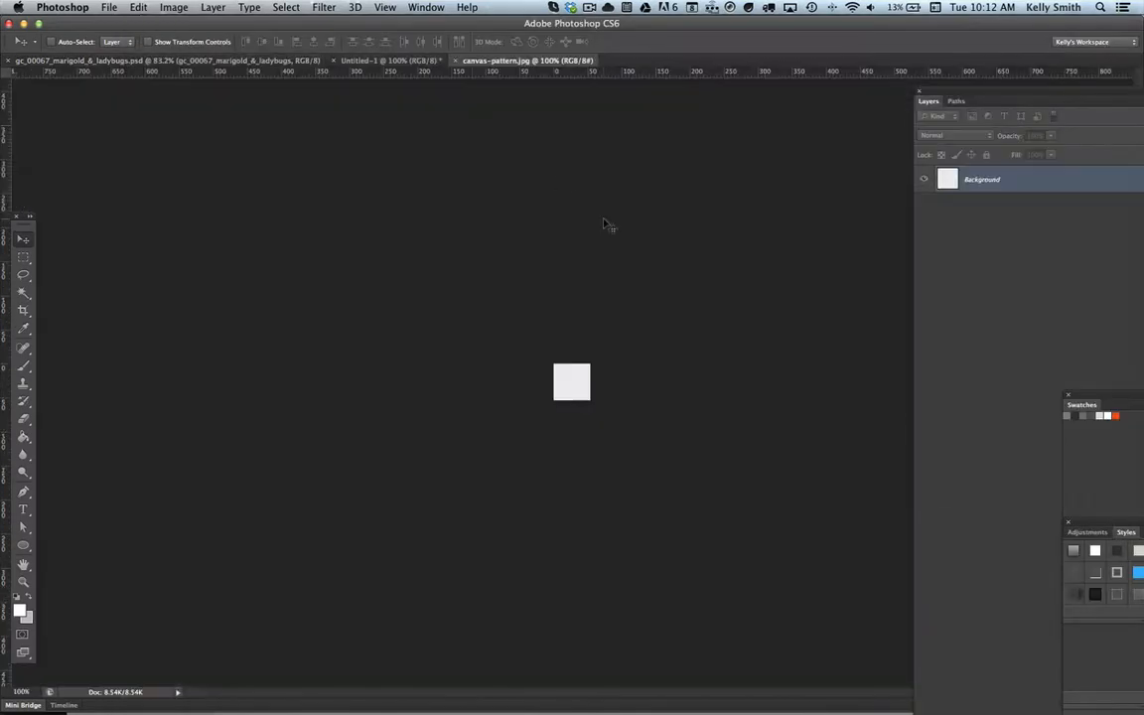
left_click(138, 8)
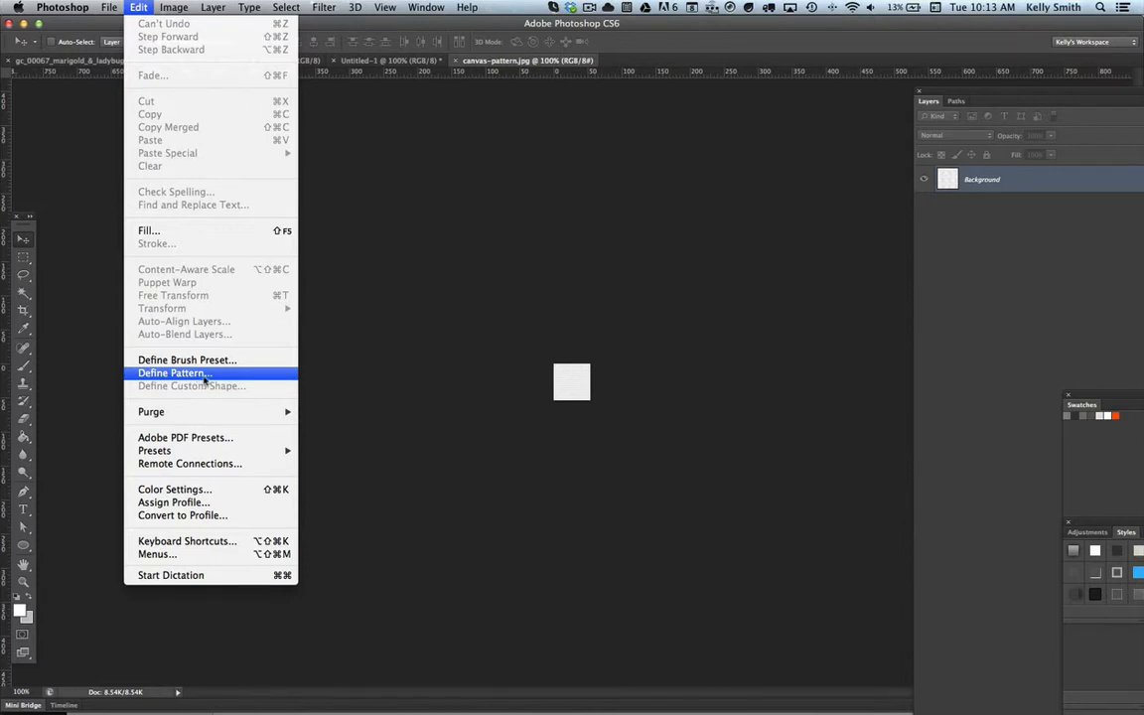
left_click(577, 220)
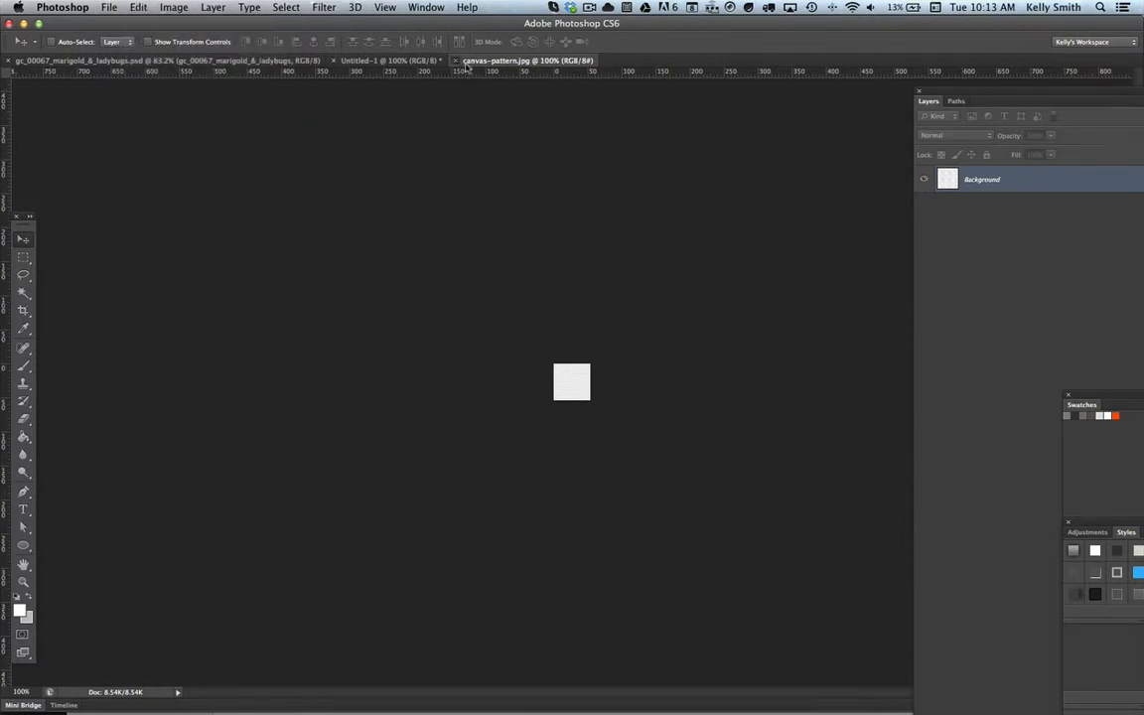
left_click(457, 61)
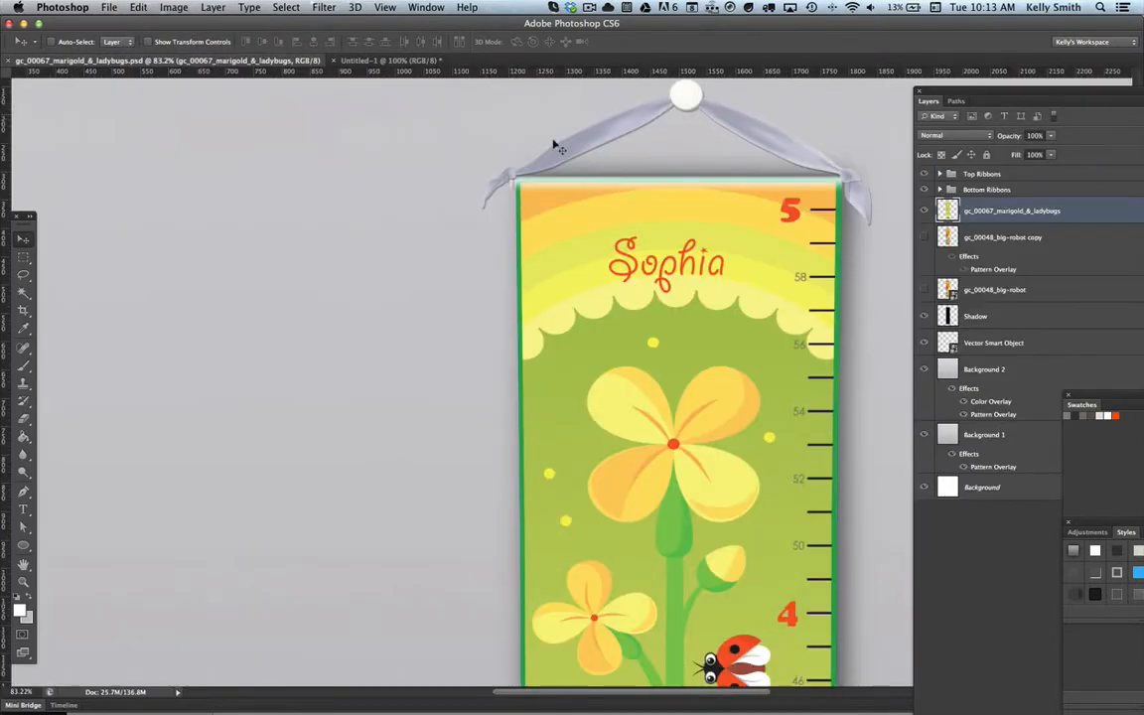
Step: Add a Pattern Overlay to the gc_00067_marigold_&_ladybugs layer using the white_bed_sheet.png pattern
left_click(215, 8)
mouse_move(227, 87)
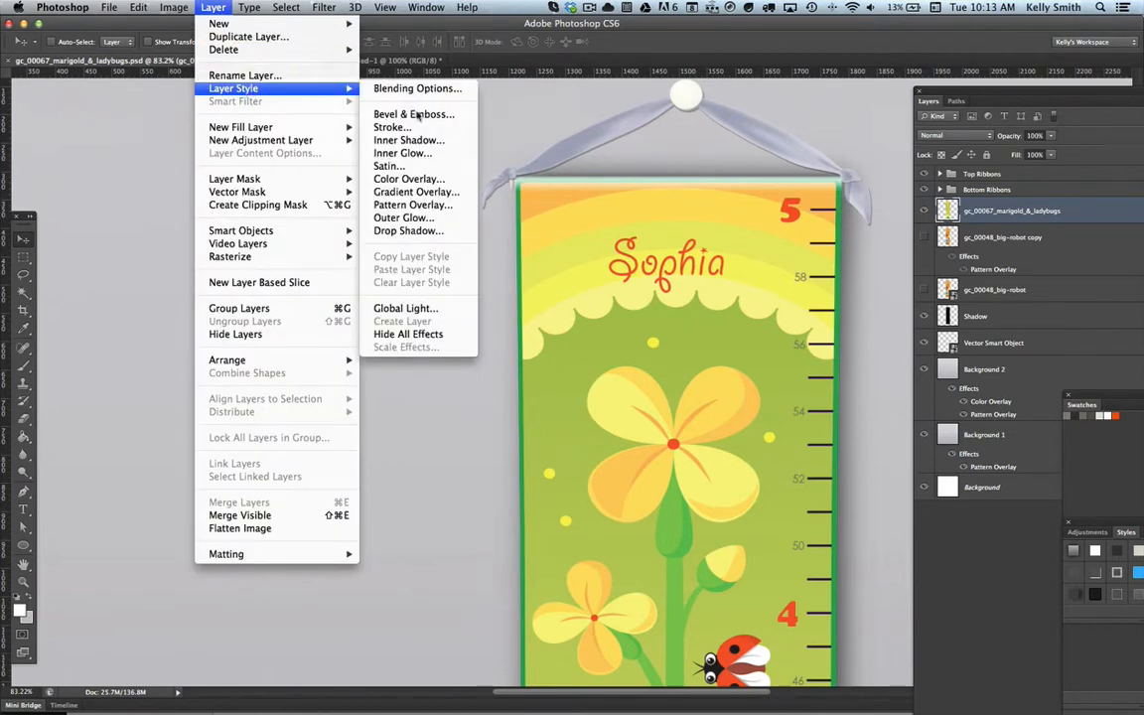
left_click(431, 206)
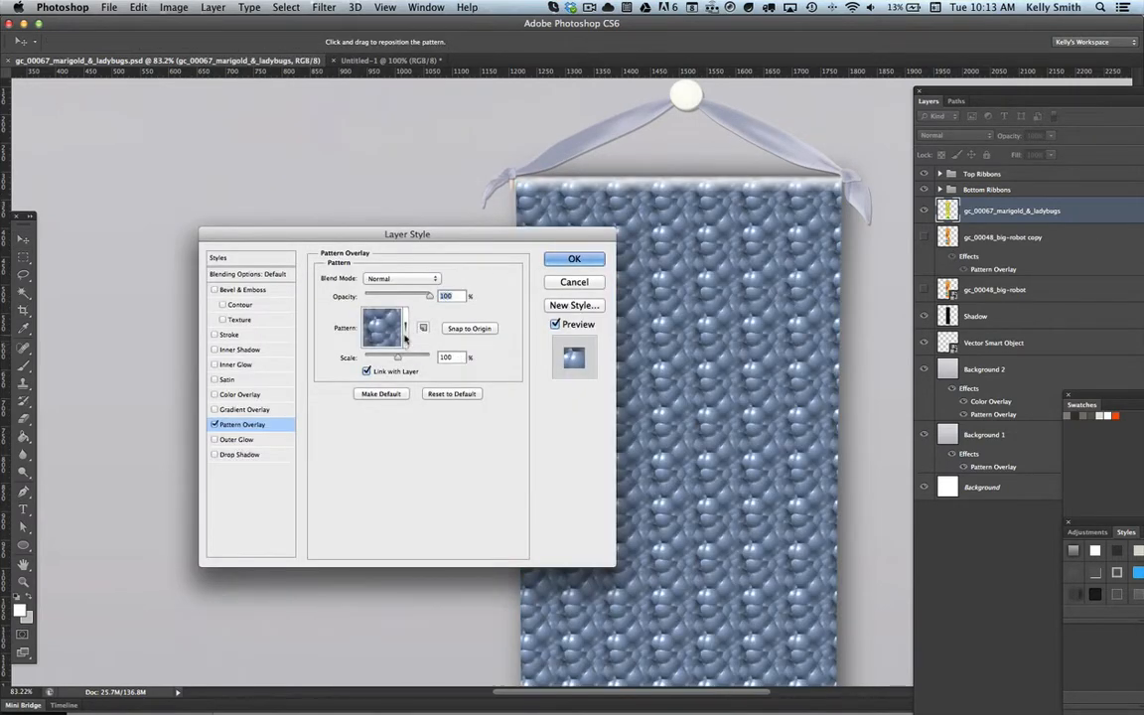
left_click(406, 333)
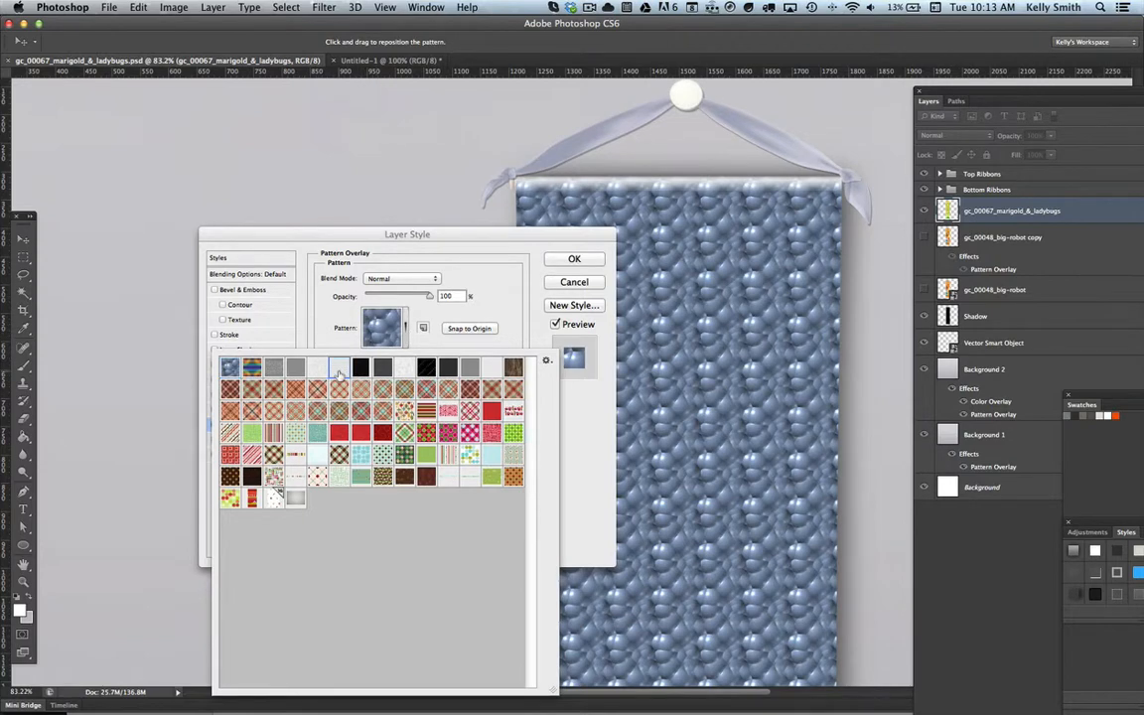
left_click(339, 369)
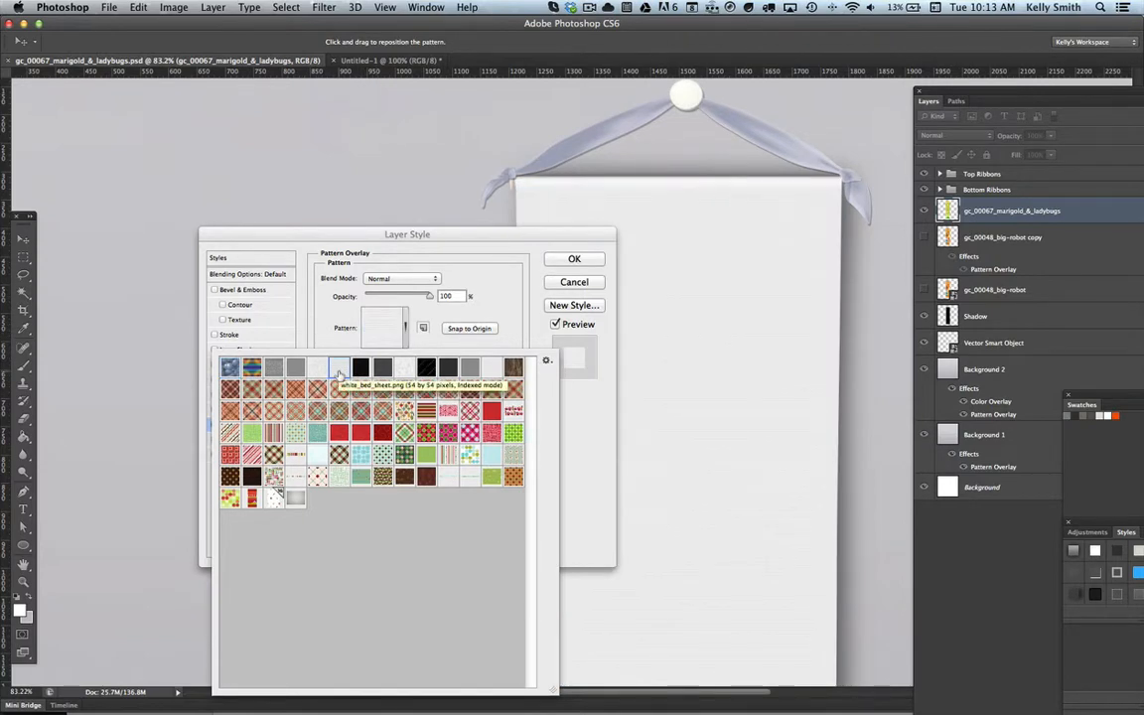
left_click(455, 249)
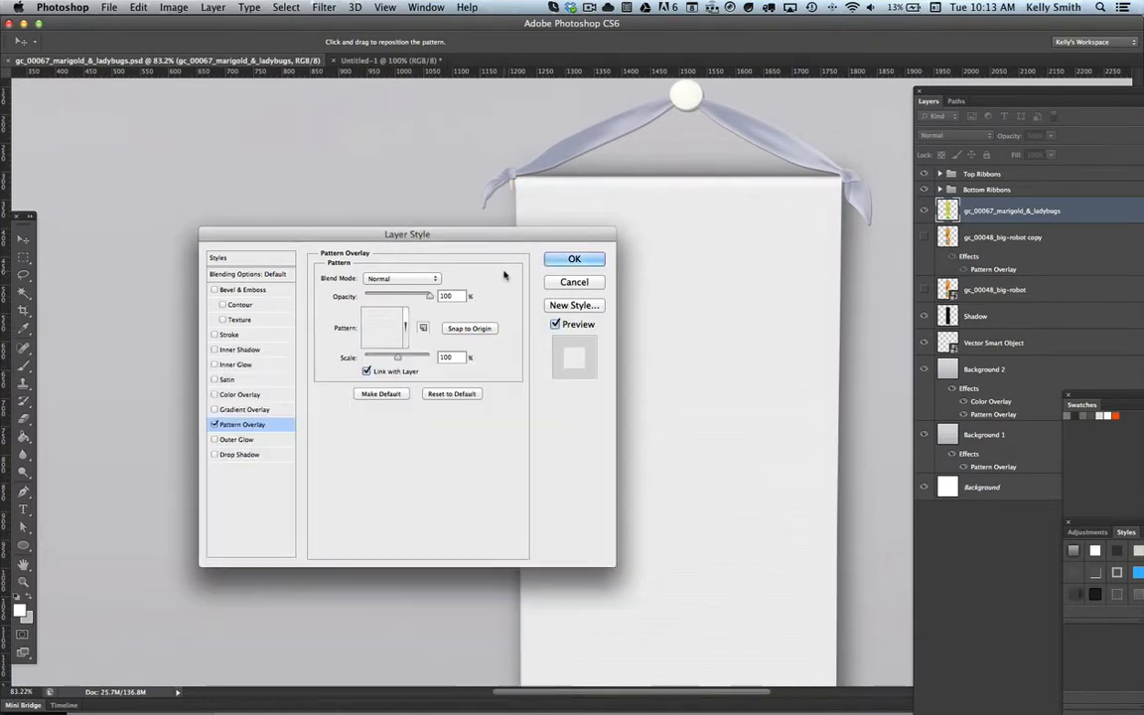
Step: Set the pattern overlay's blend mode to Multiply and apply the layer style
left_click_drag(497, 235, 365, 193)
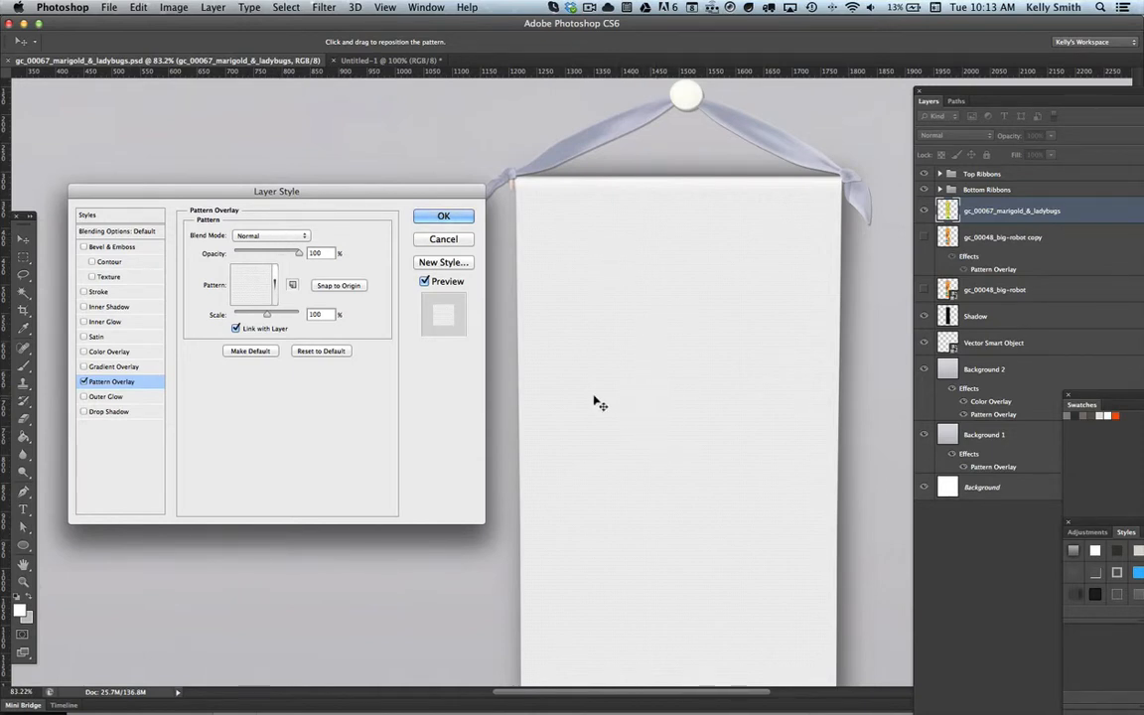
left_click(299, 239)
left_click(263, 270)
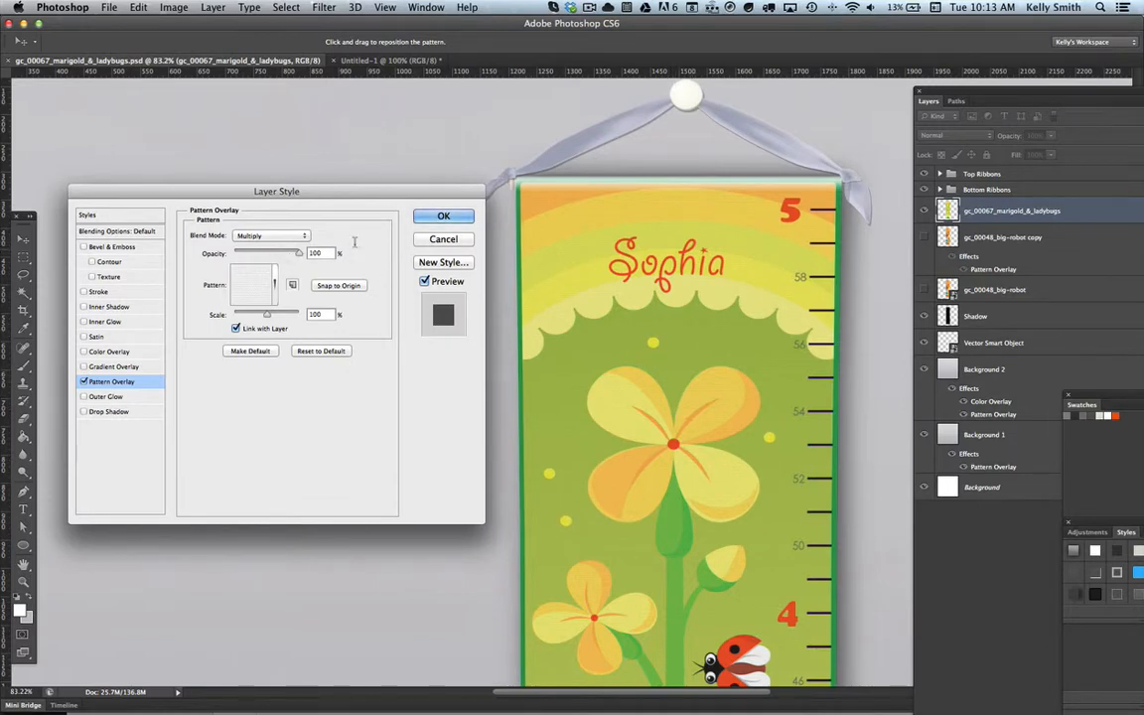
left_click(429, 220)
Step: Examine the canvas texture on the growth chart at 400% magnification and the overall look at 50%
key("z")
left_click(597, 334)
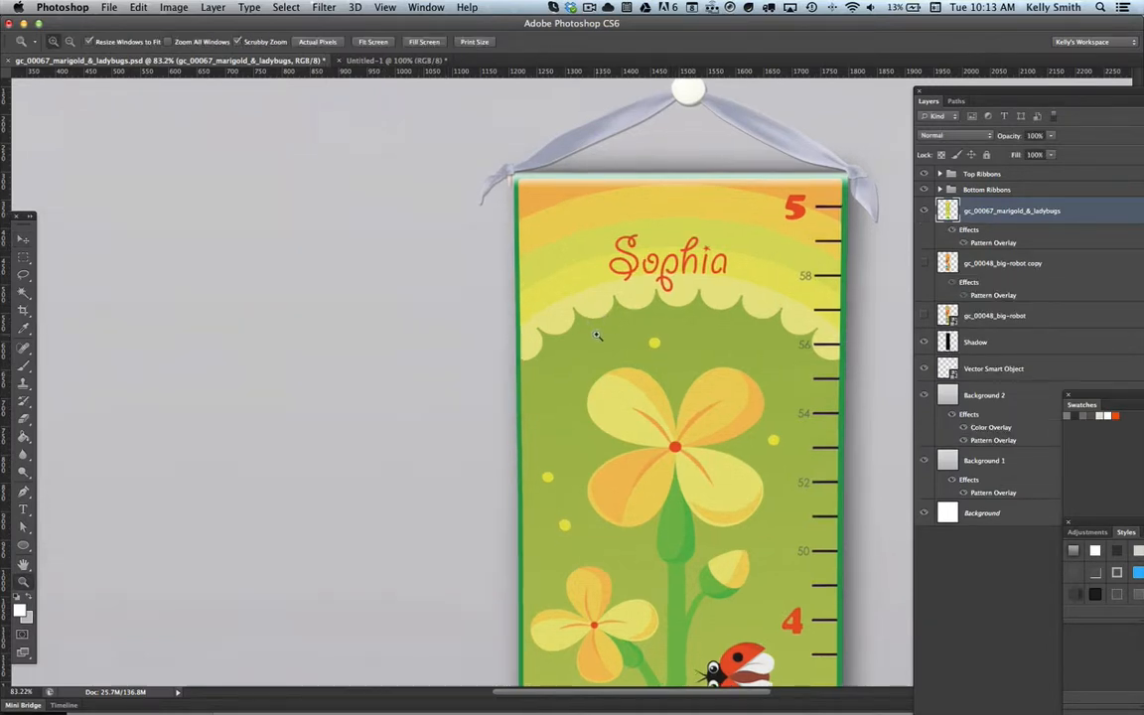
left_click(597, 335)
left_click(596, 334)
left_click(596, 335)
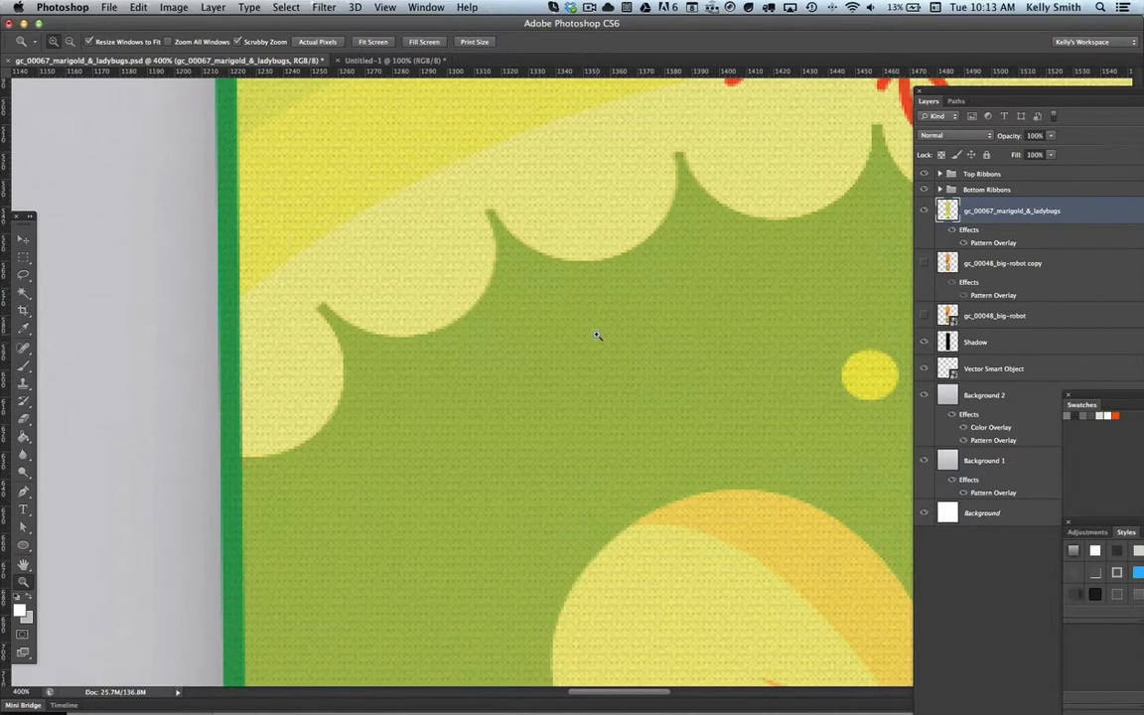
left_click(597, 334, "alt")
left_click(597, 335, "alt")
left_click(596, 335, "alt")
left_click(597, 334, "alt")
left_click(597, 334, "alt")
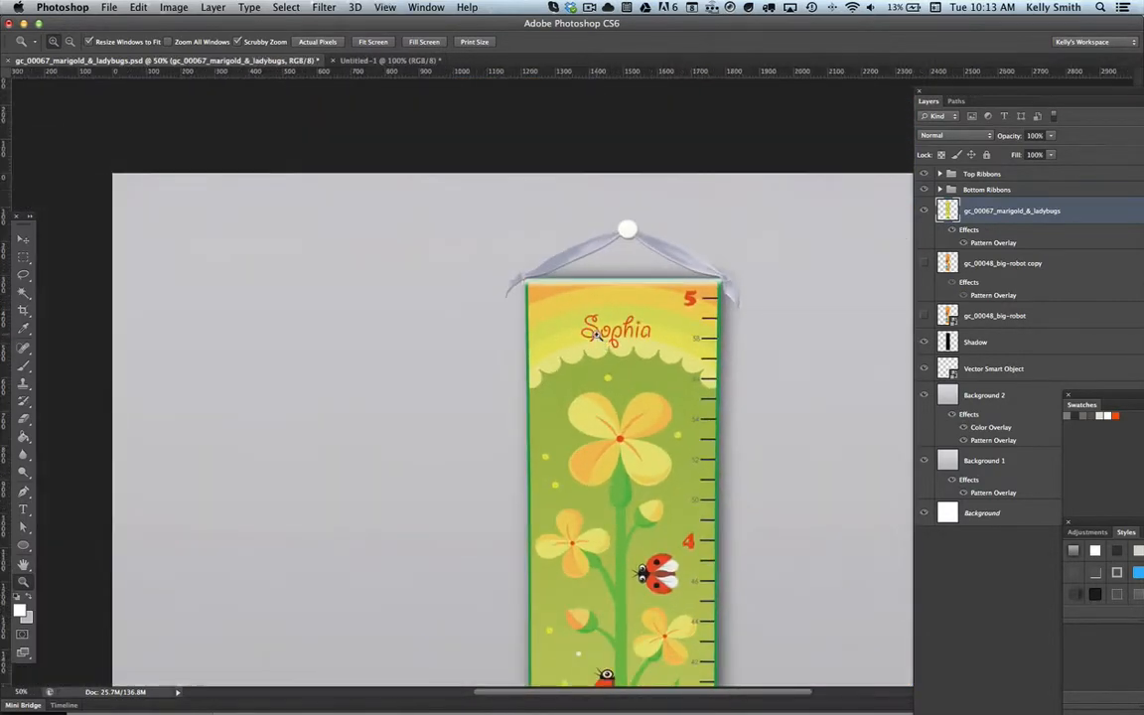
left_click_drag(686, 406, 573, 315)
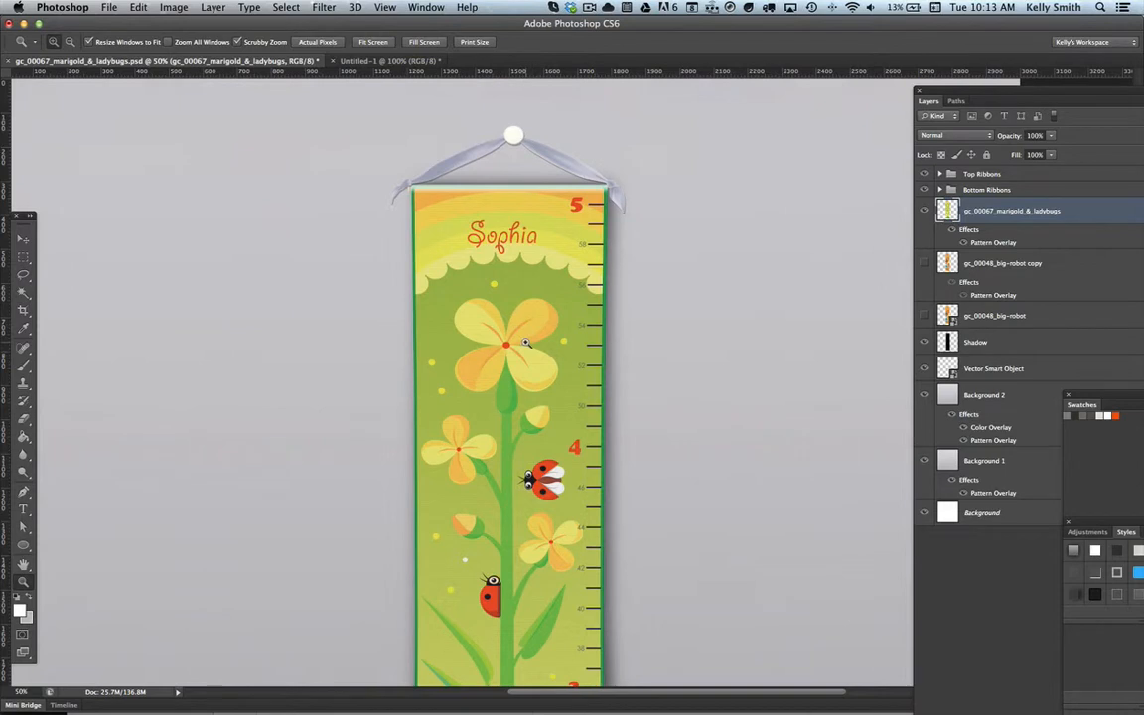
left_click(23, 239)
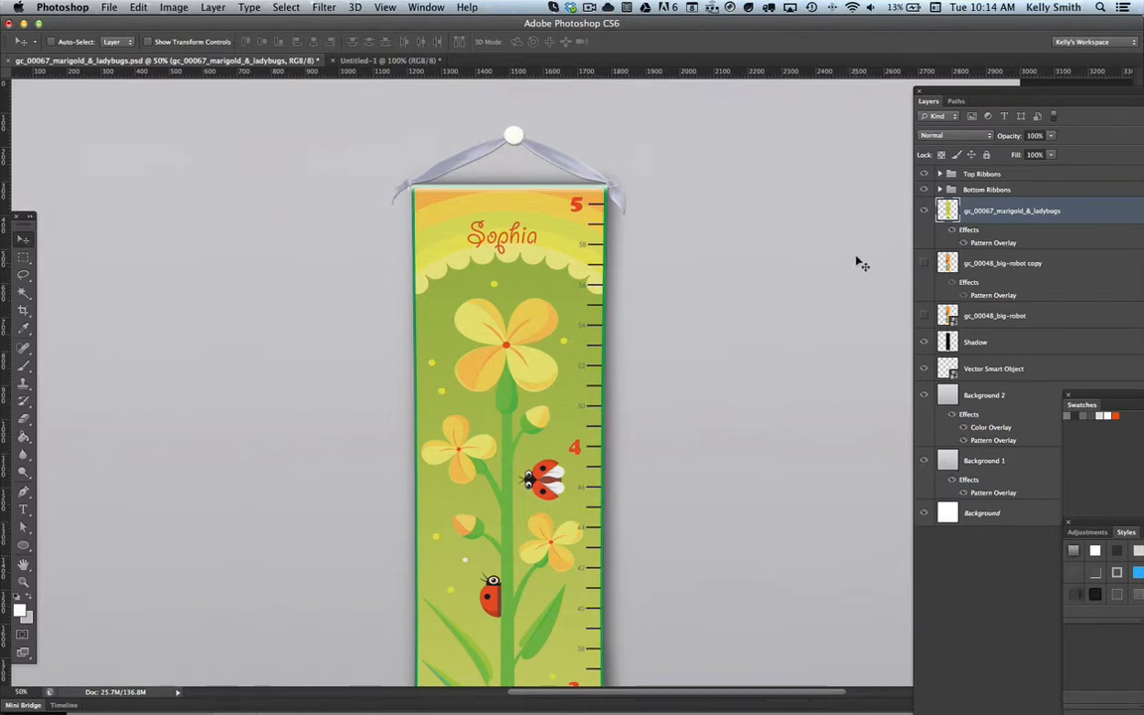
Step: Hide the gc_00067_marigold_&_ladybugs layer and place gc_00055_ballerinas.ai from the AI Files for Print folder, cropped to its bounding box
left_click(925, 211)
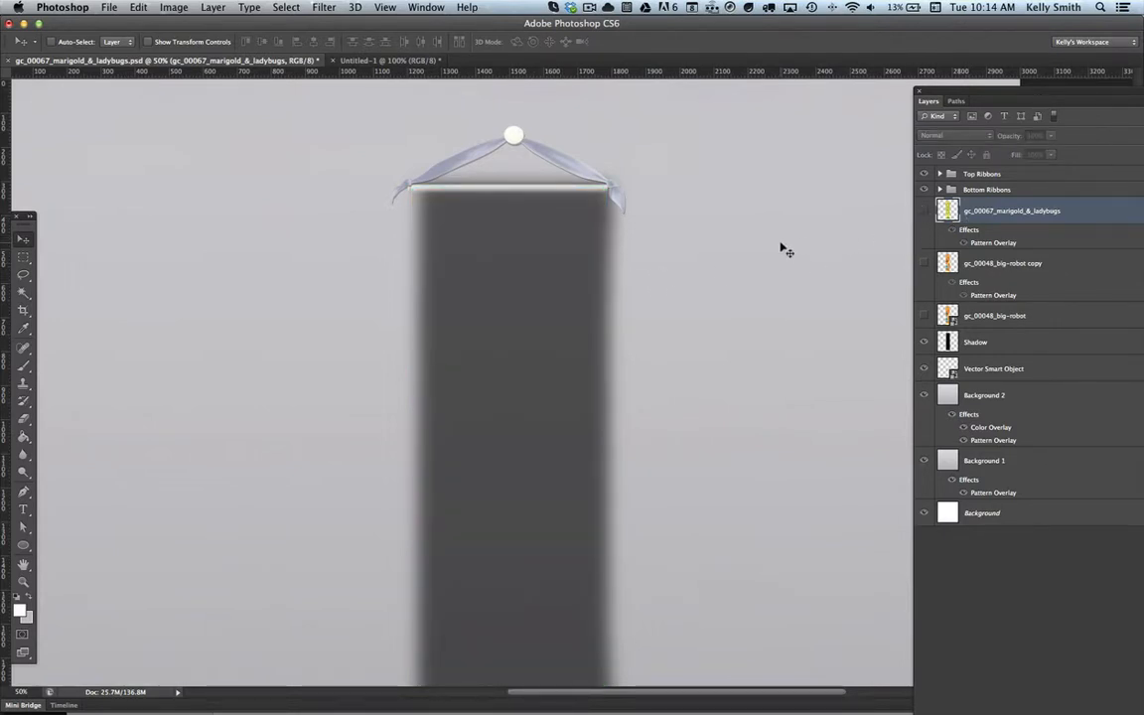
left_click(105, 8)
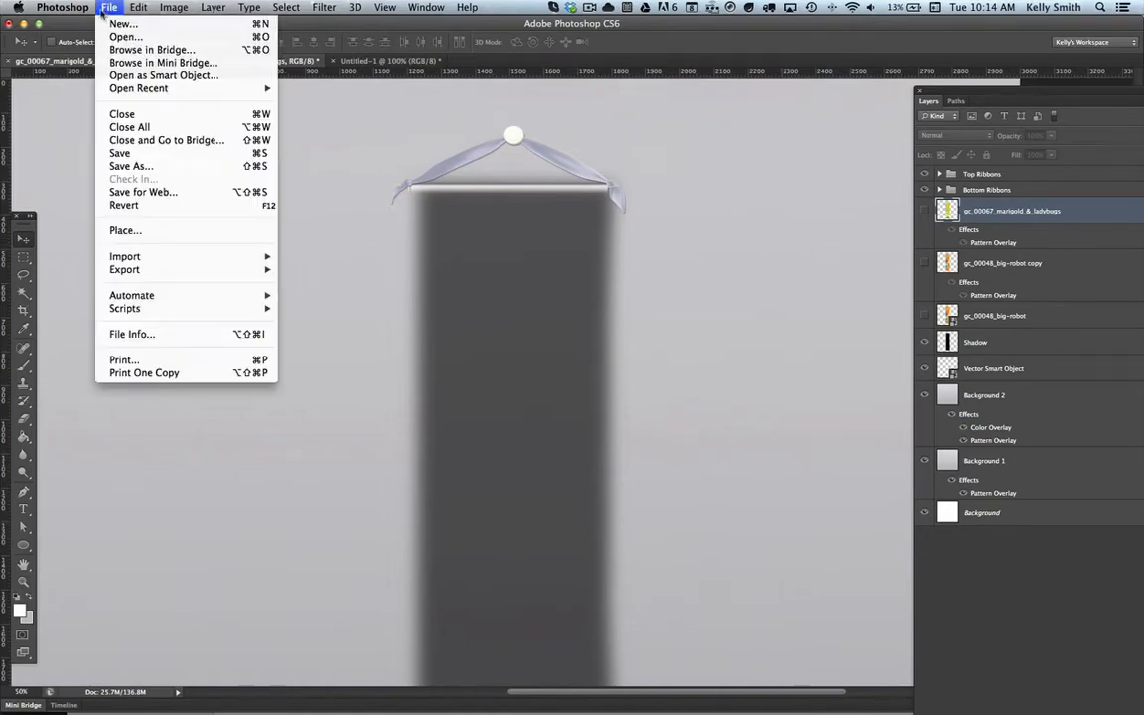
left_click(126, 230)
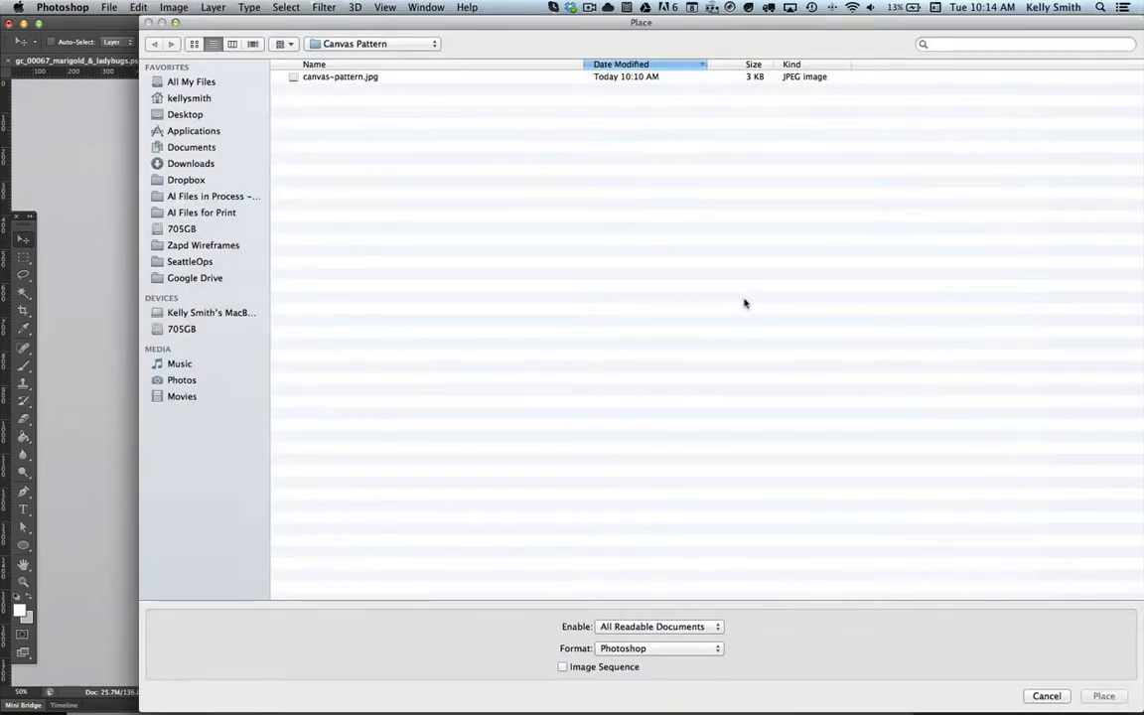
left_click(312, 41)
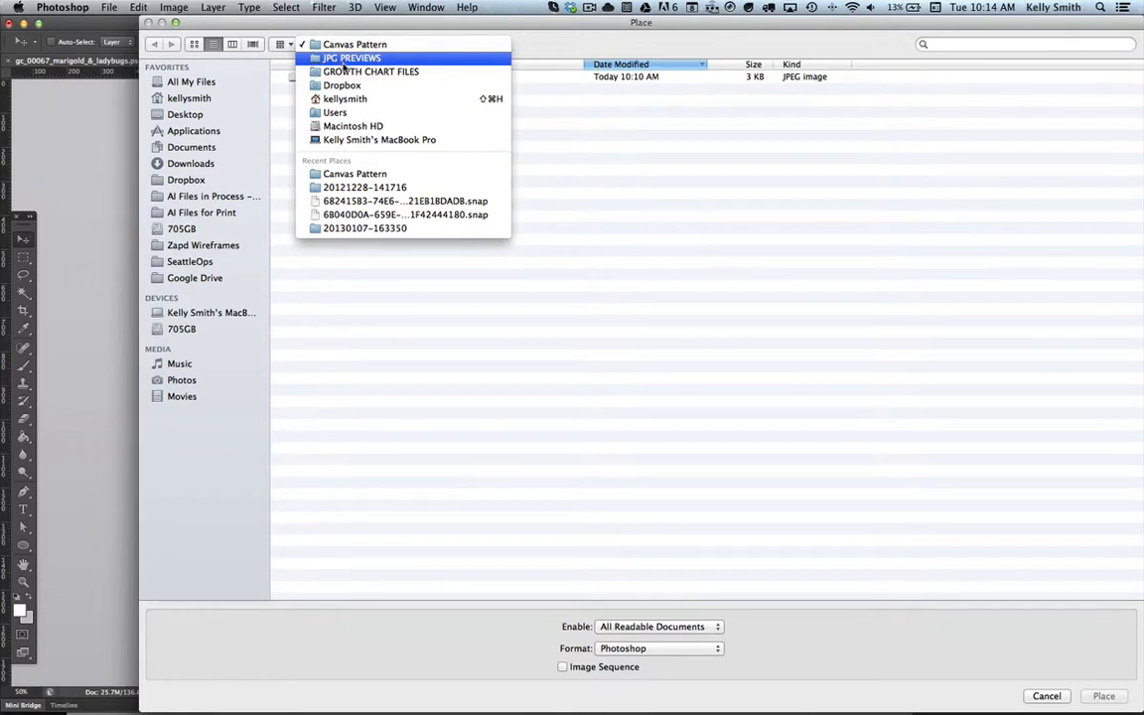
left_click(348, 72)
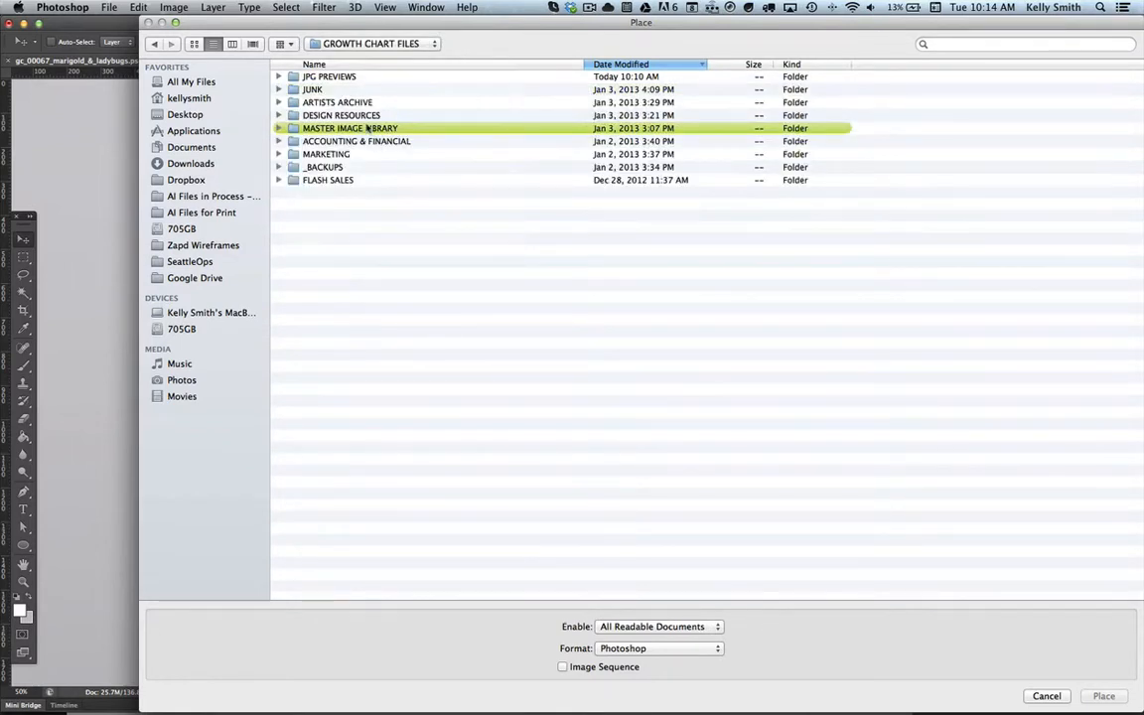
double_click(365, 128)
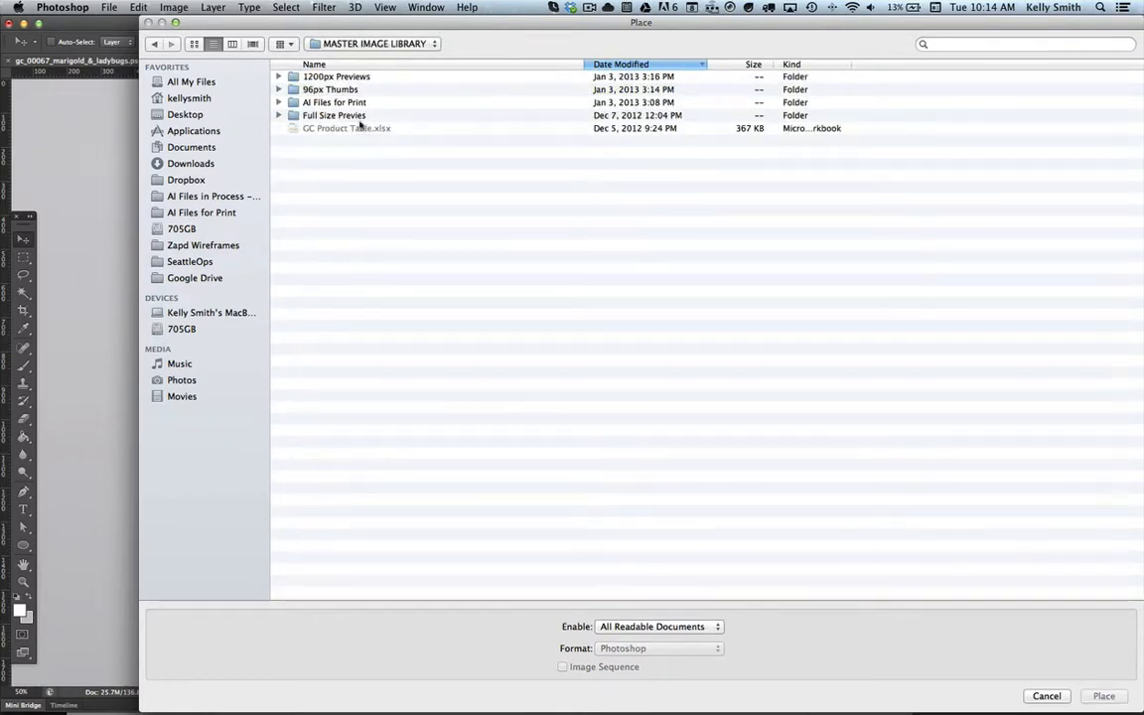
double_click(357, 103)
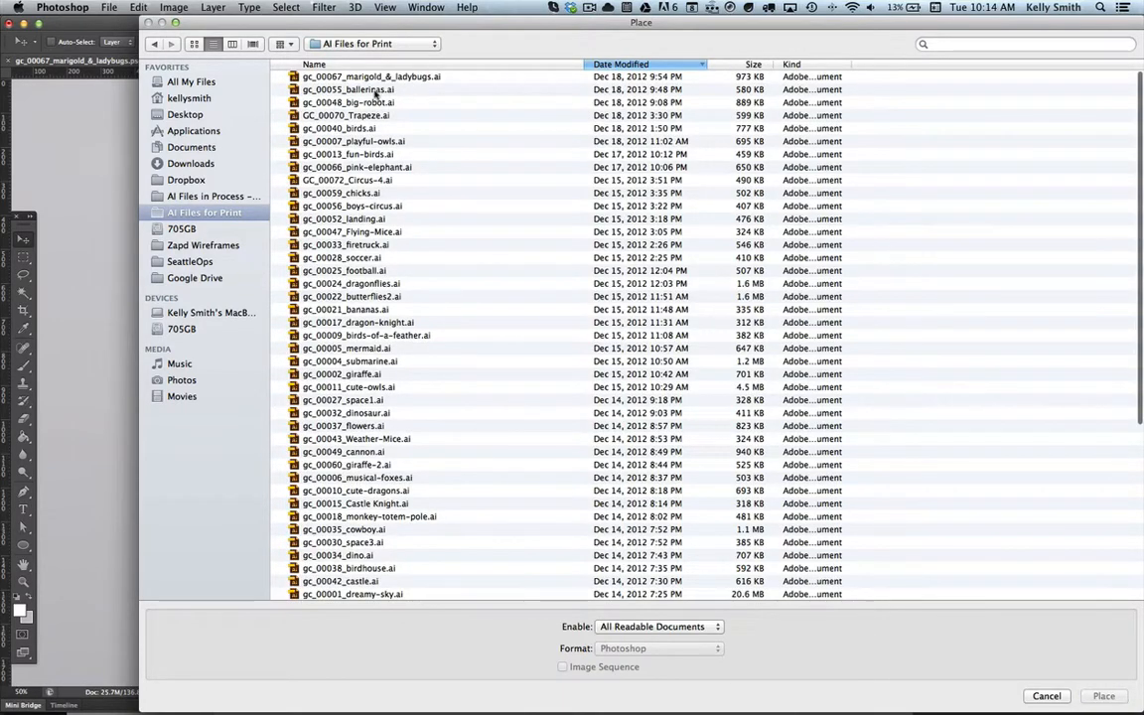
double_click(368, 77)
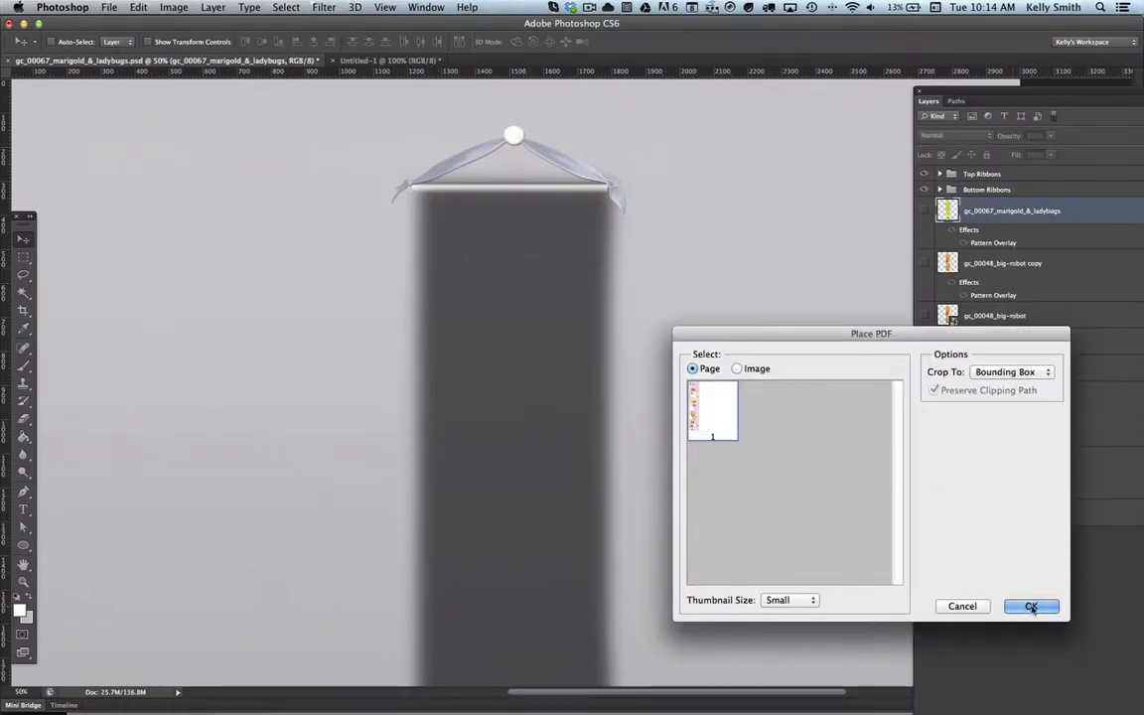
left_click(1029, 606)
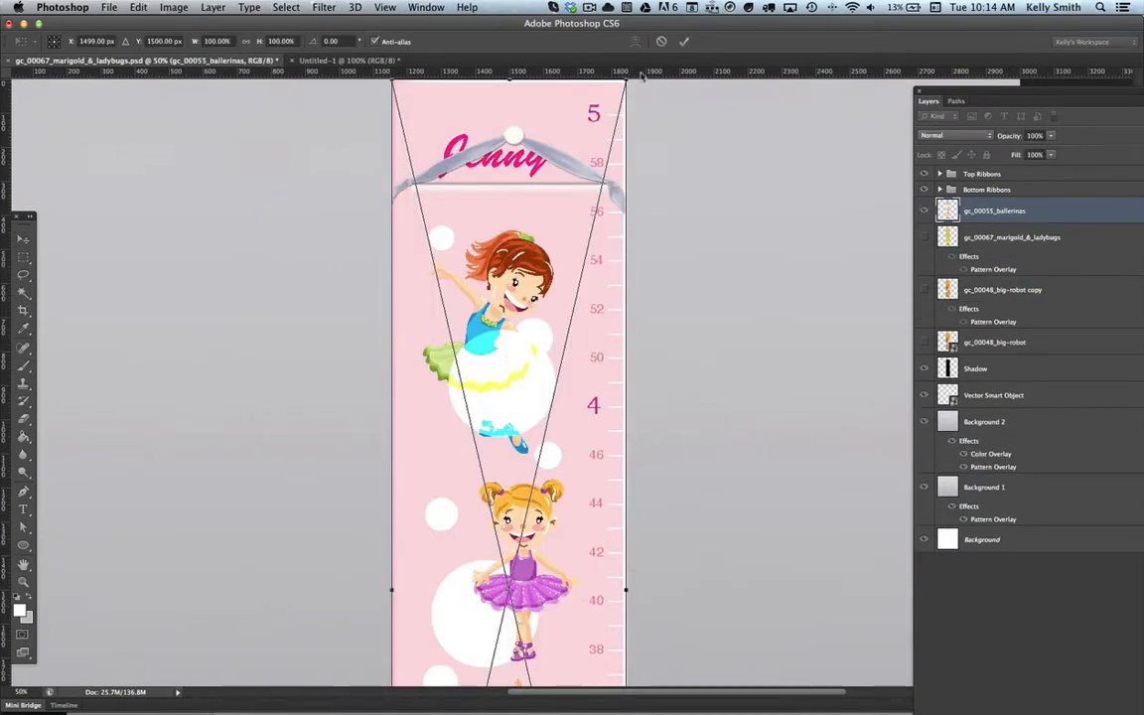
Step: Scale the placed ballerinas artwork to about 87% and move it down so it hangs just below the top ribbons
left_click_drag(626, 77, 592, 140)
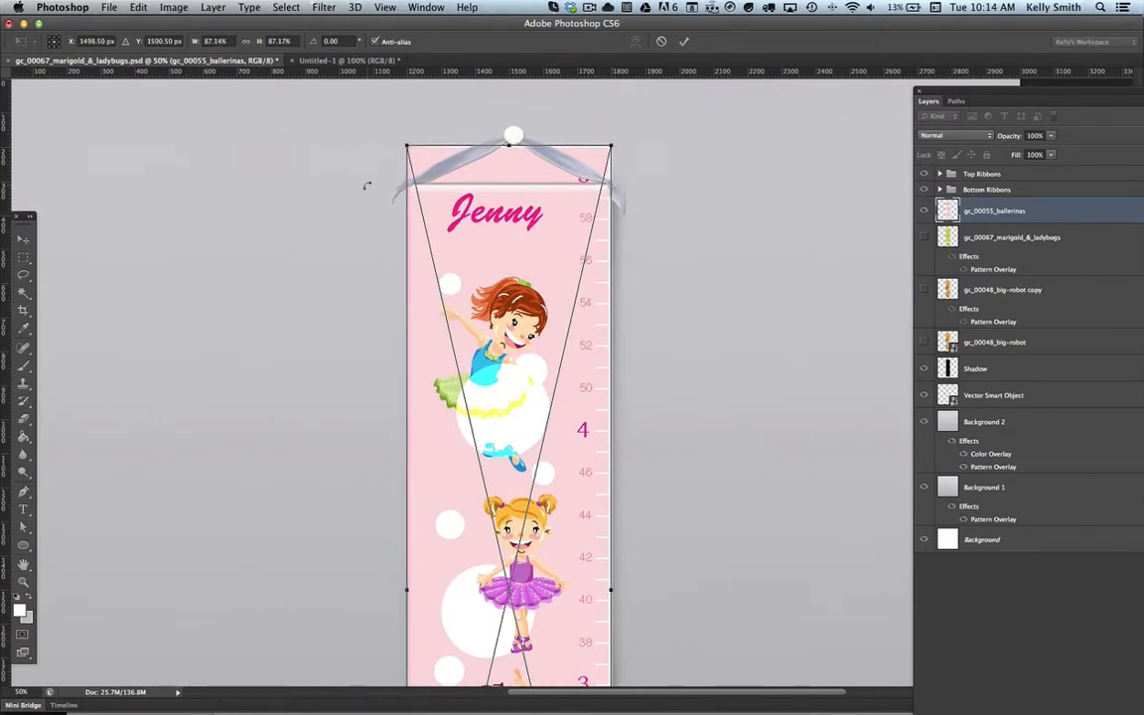
left_click(23, 239)
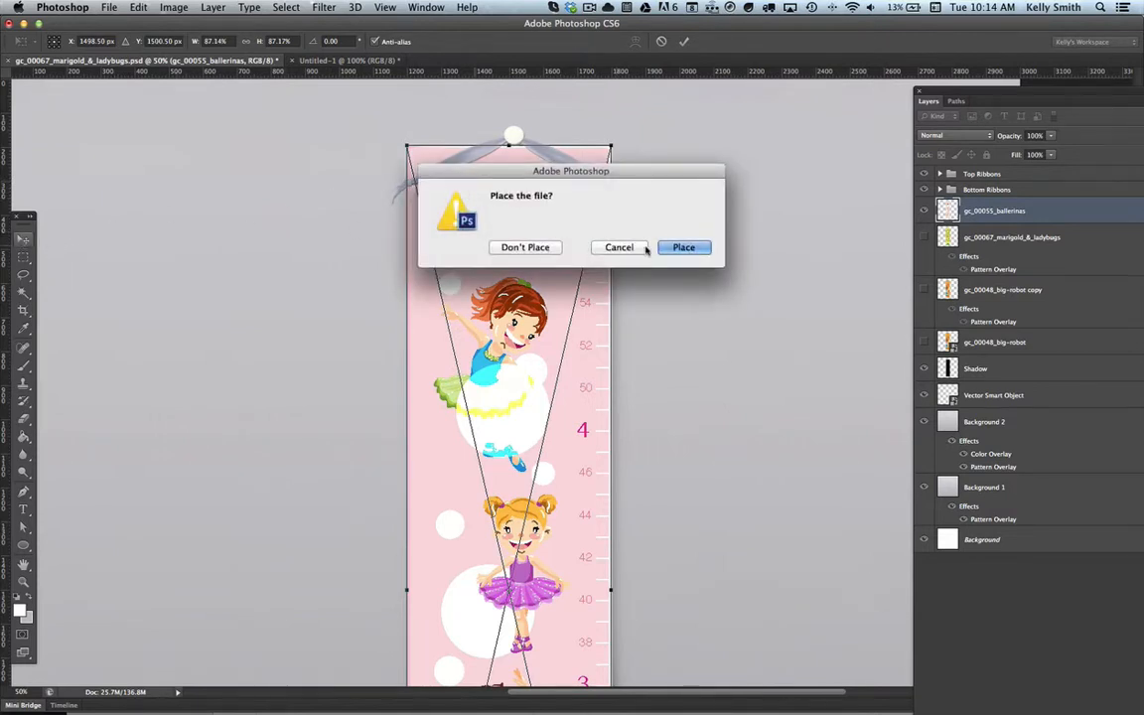
key("Return")
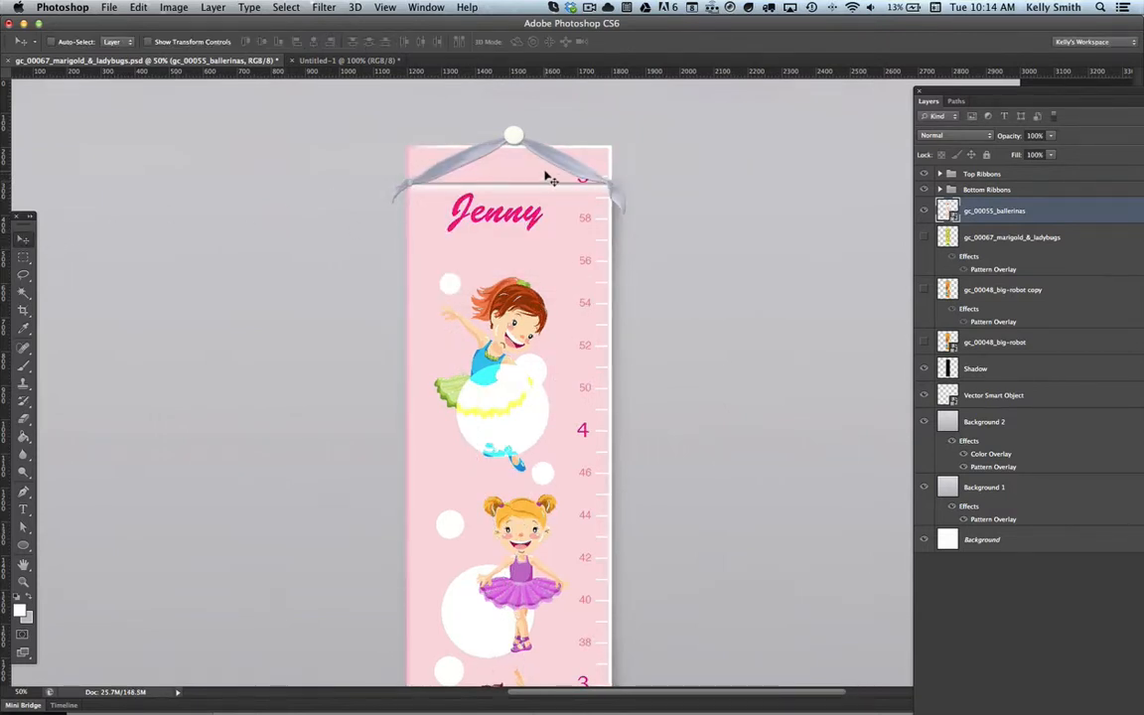
left_click_drag(545, 179, 545, 212)
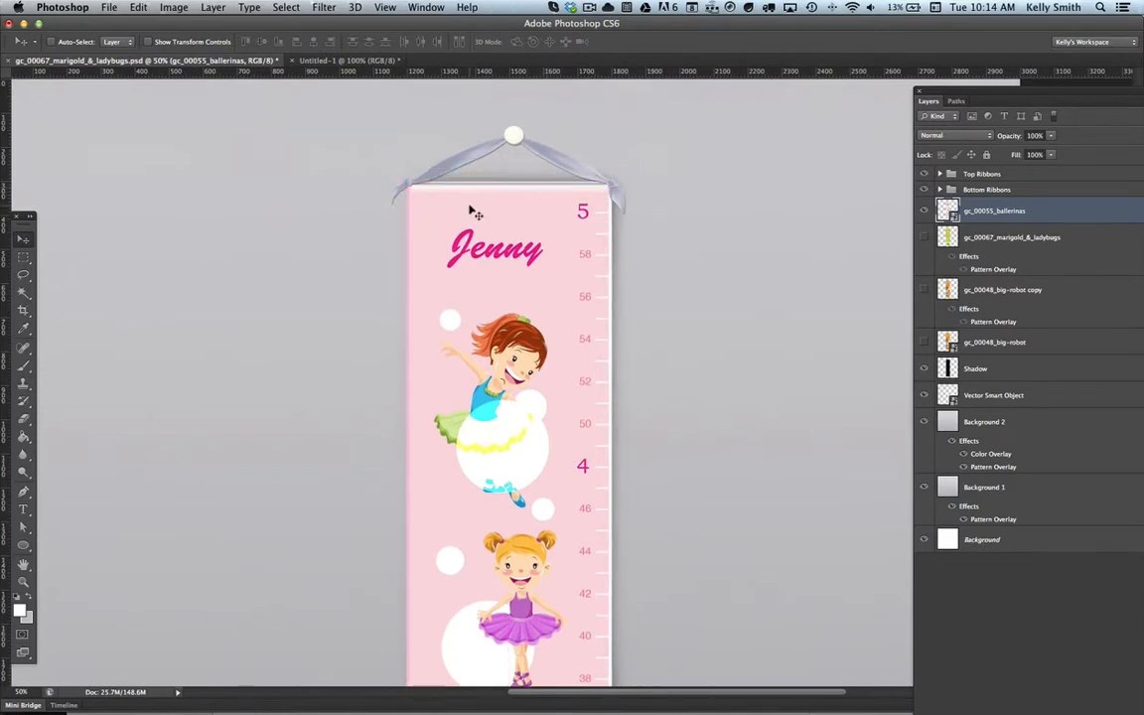
Step: Show the gc_00048_big-robot copy layer as a reference and nudge the ballerinas artwork up to match its top edge
key("z")
left_click(413, 185)
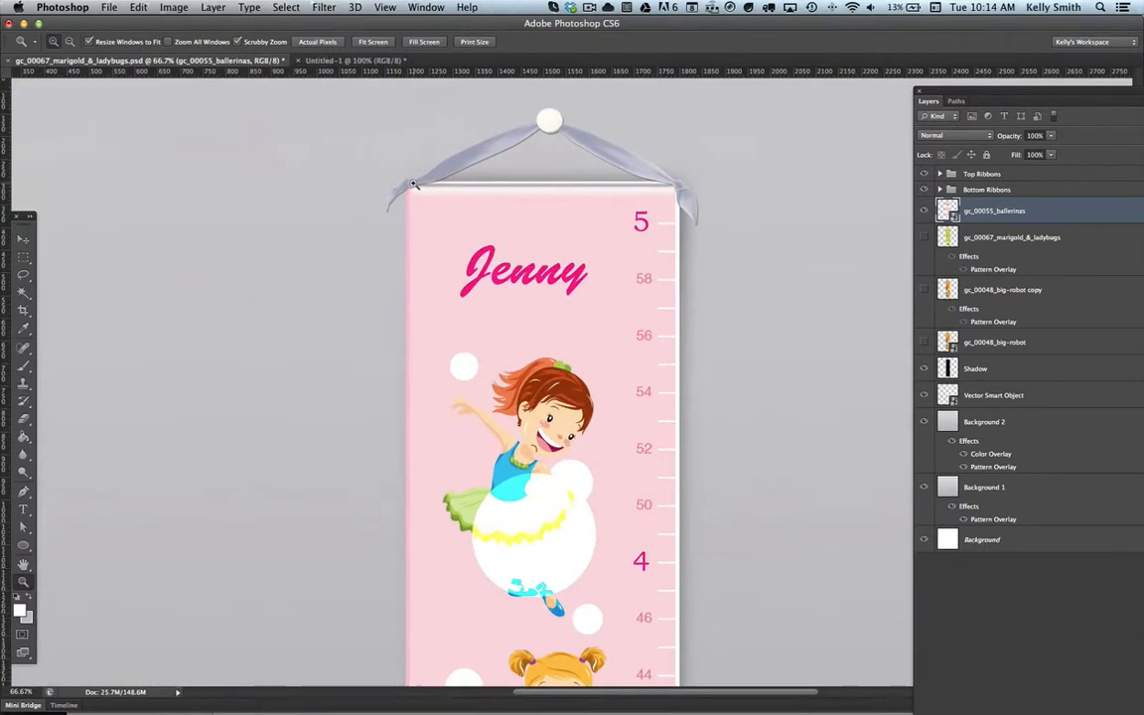
left_click_drag(413, 184, 553, 210)
key("v")
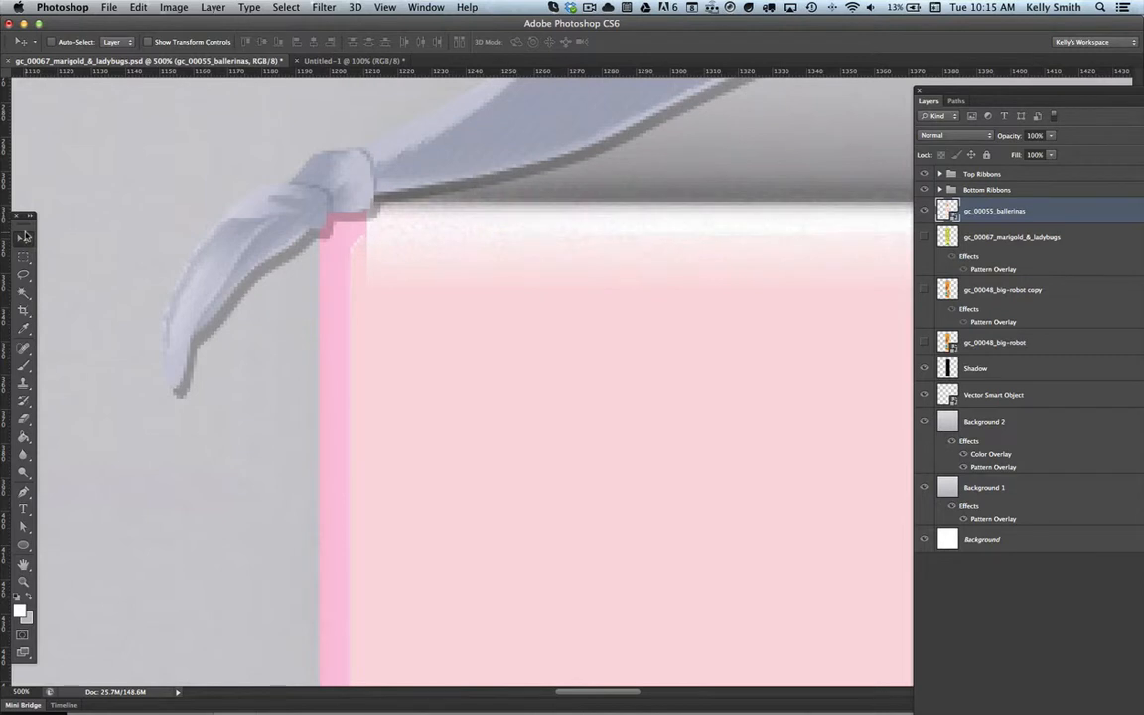
left_click(924, 292)
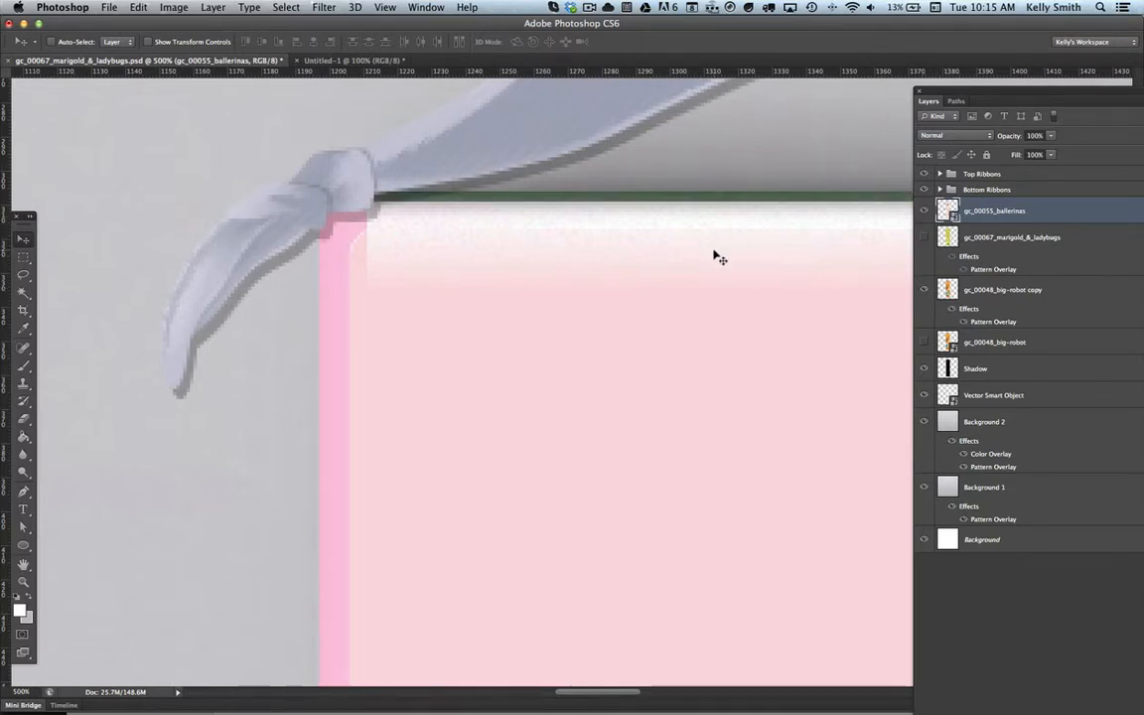
key("Up")
key("Up")
key("Up")
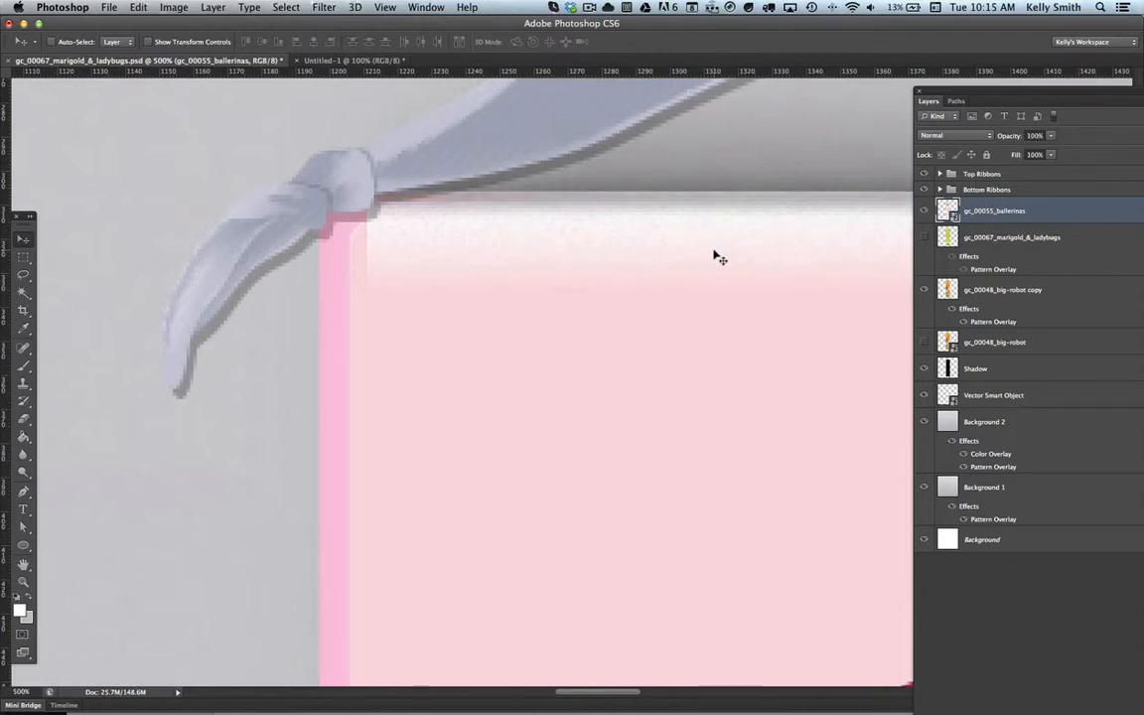
Step: Examine the ballerinas chart from top to bottom at 100%, comparing its ends with the top and bottom ribbons
key("super+1")
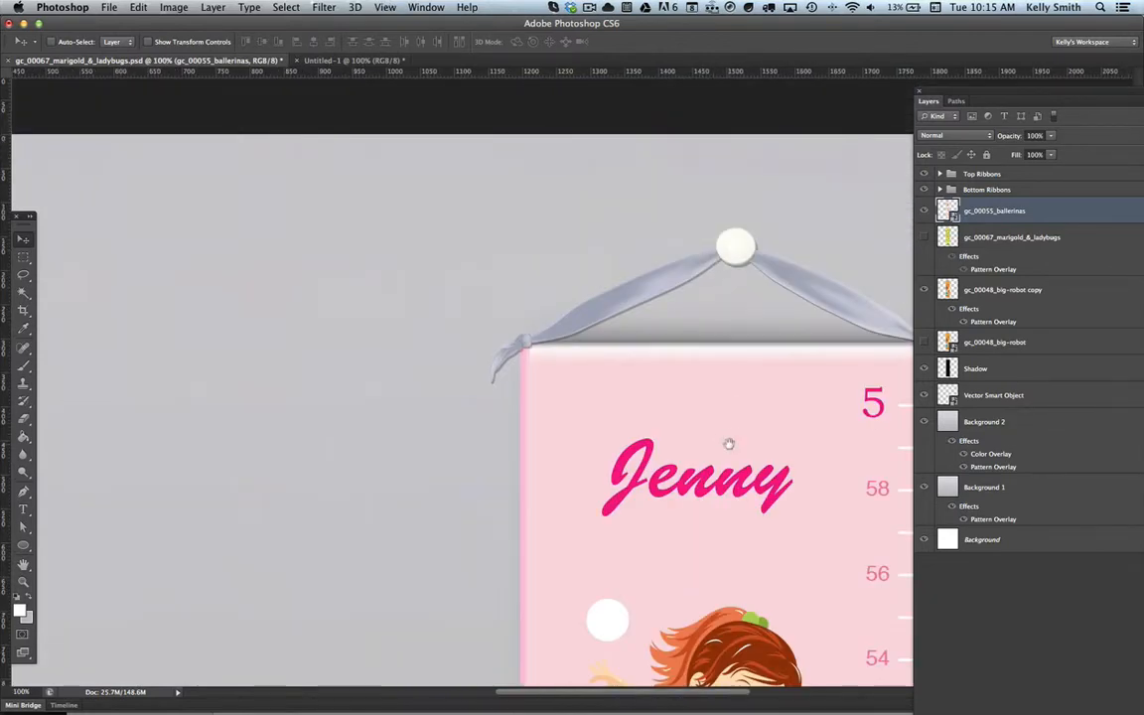
scroll(728, 442, "down", 10)
scroll(569, 422, "down", 10)
key("super+r")
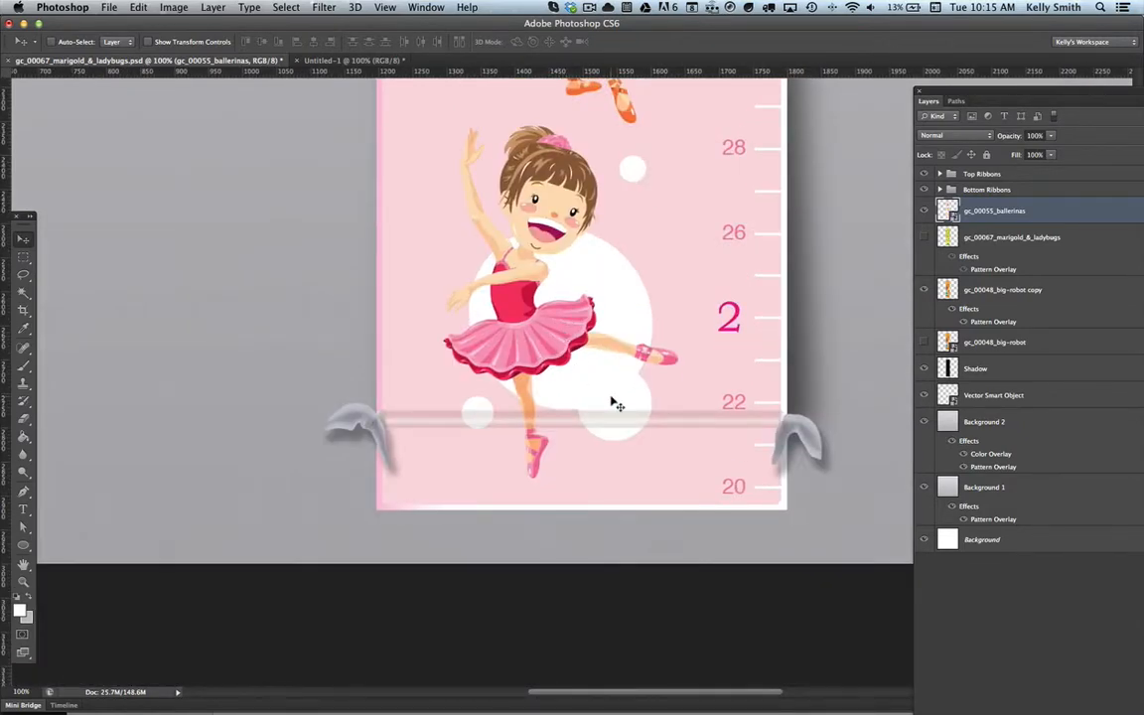
scroll(613, 359, "up", 20)
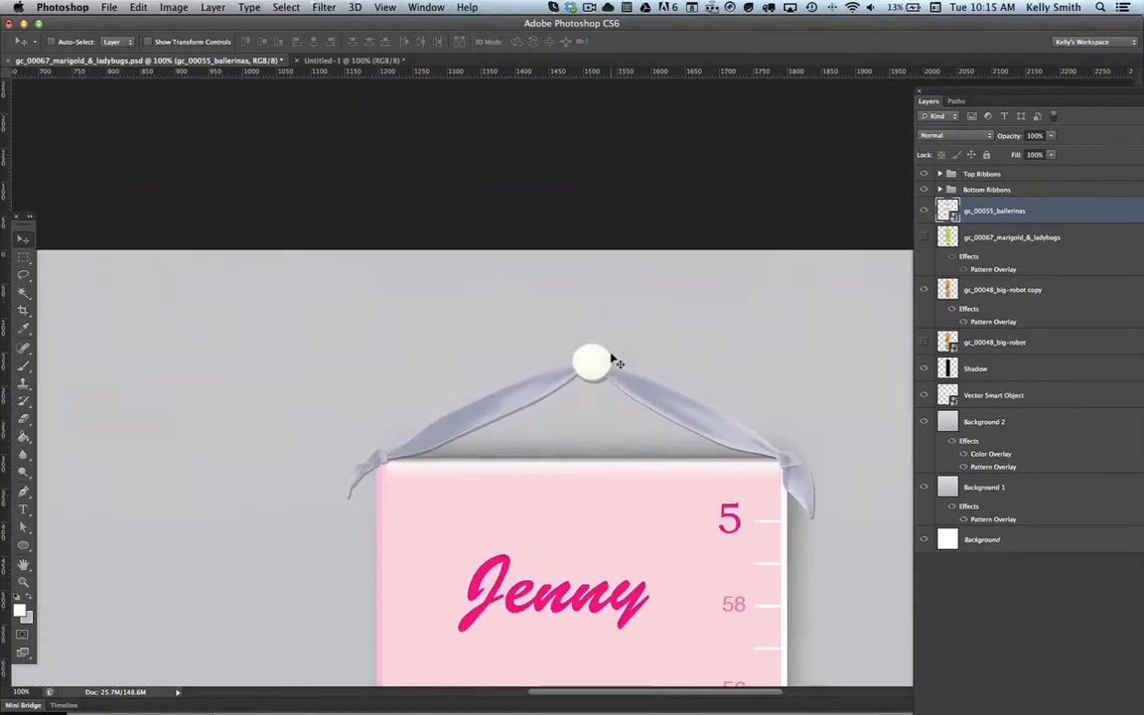
scroll(616, 362, "down", 2)
scroll(613, 359, "down", 15)
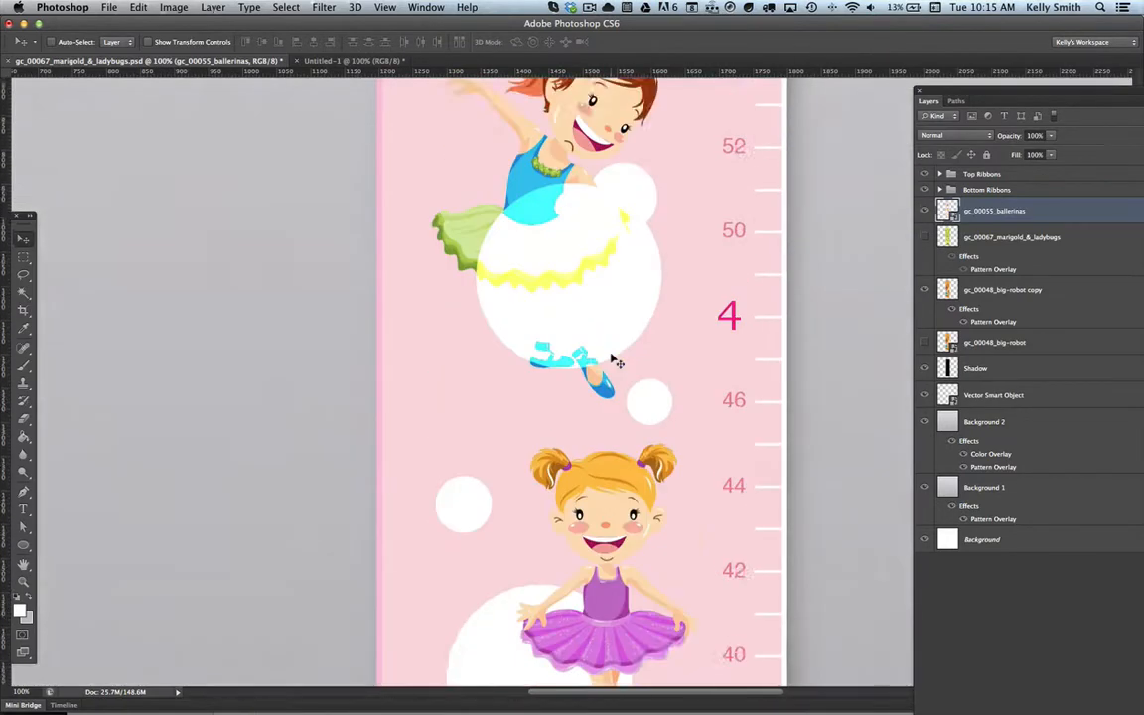
scroll(617, 362, "down", 6)
scroll(617, 362, "up", 4)
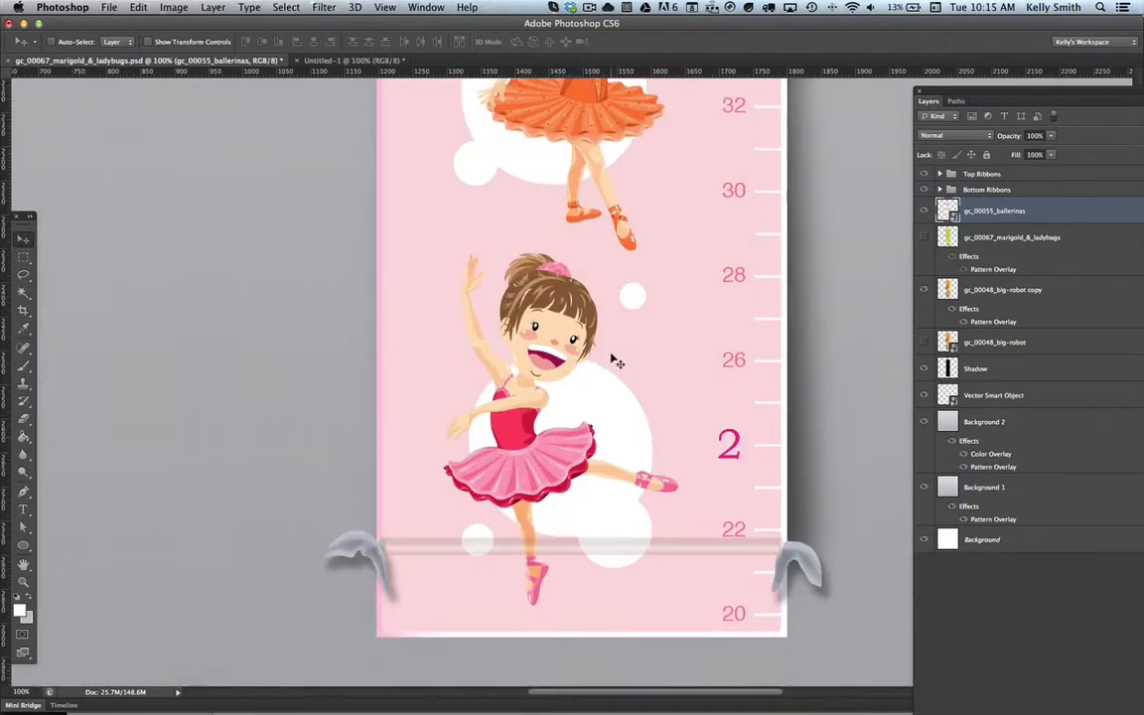
Step: Move the Bottom Ribbons group straight down about 126 px to the lower edge of the ballerinas chart
scroll(617, 363, "down", 5)
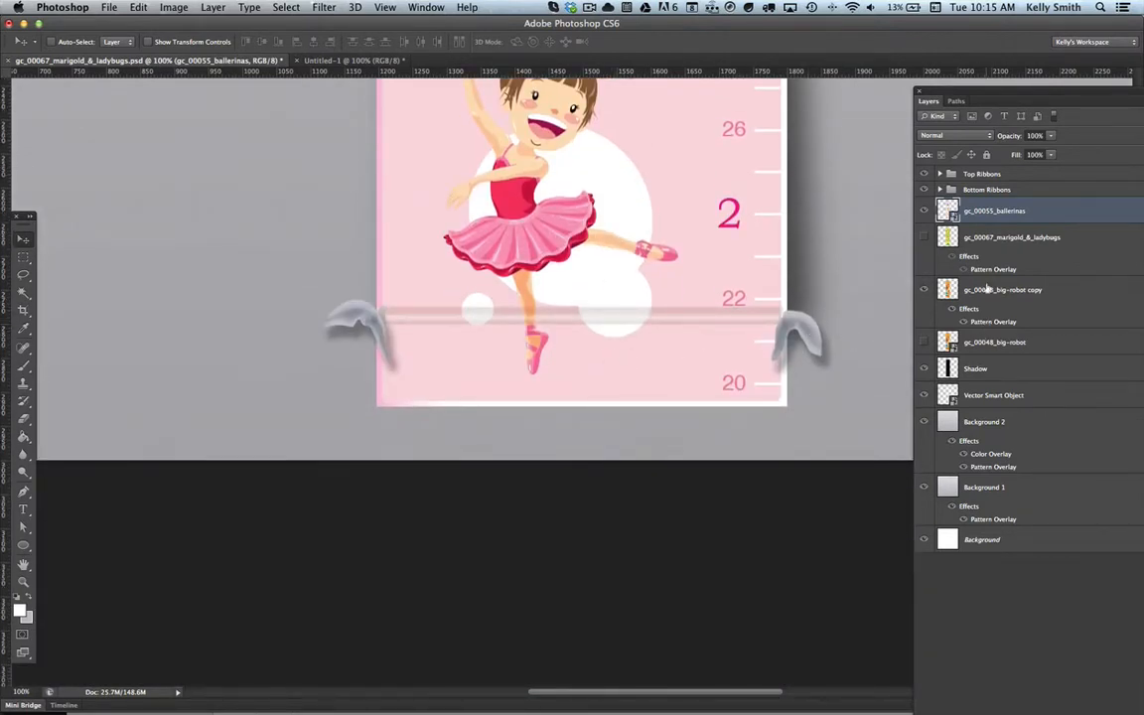
left_click(989, 190)
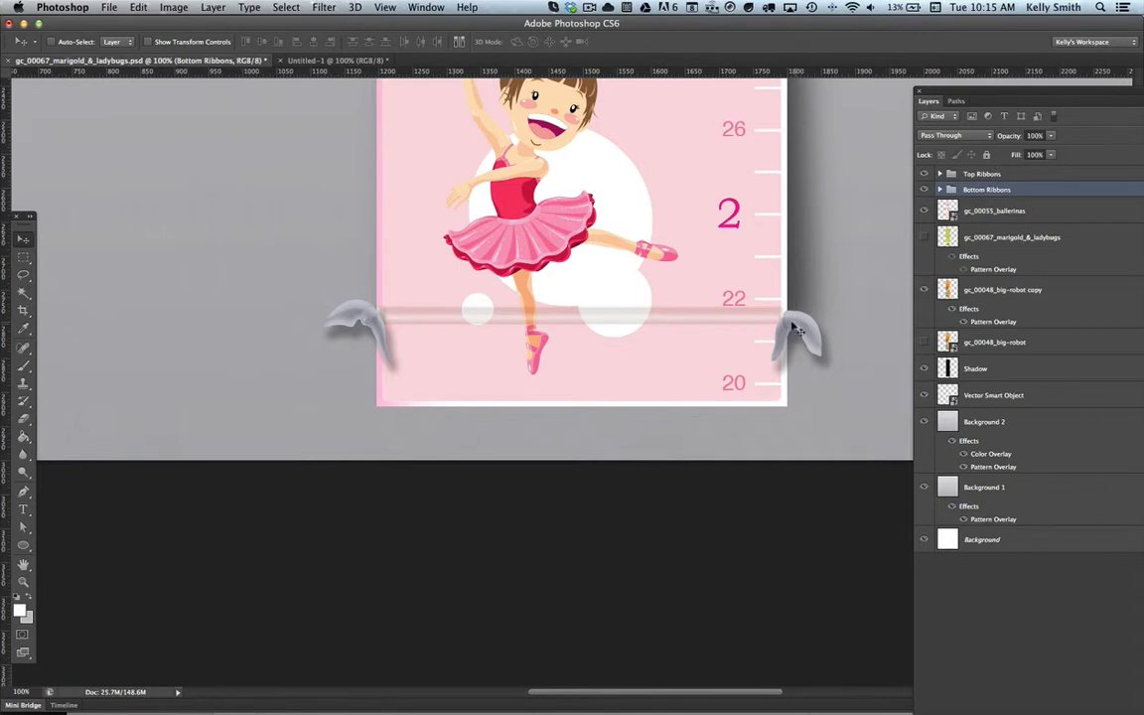
left_click_drag(801, 333, 794, 414)
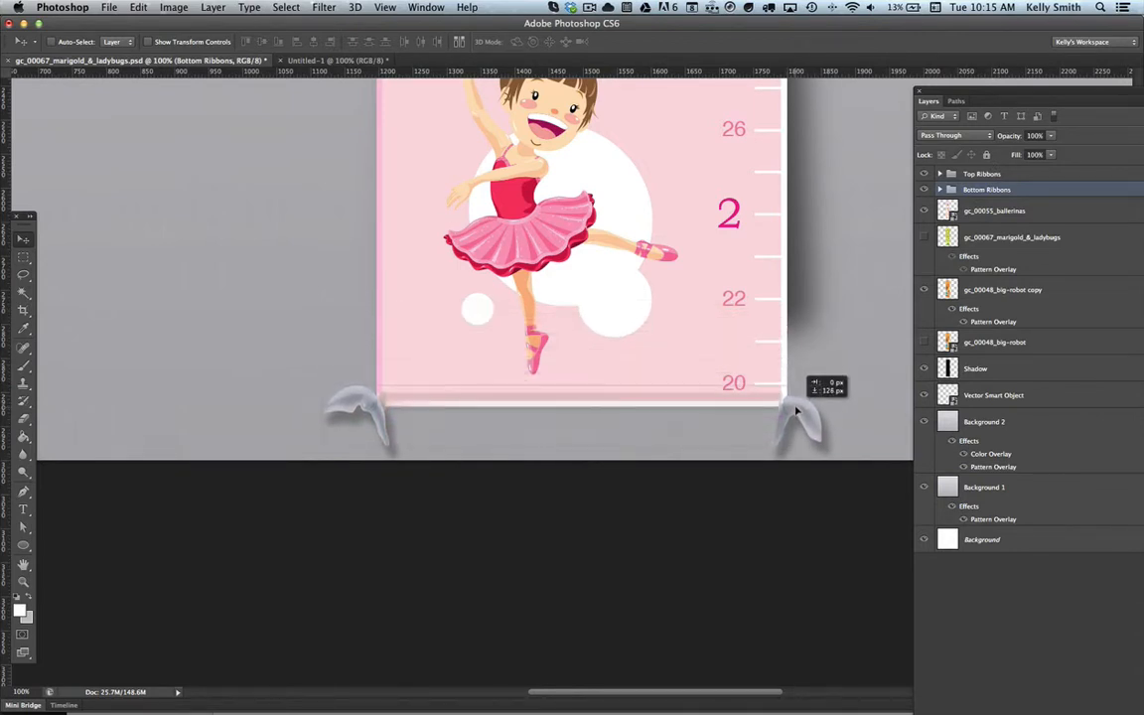
Step: Fine-tune the Bottom Ribbons group's vertical position in small nudges so its fold lines up with the chart's bottom edge
key("z")
left_click(417, 404)
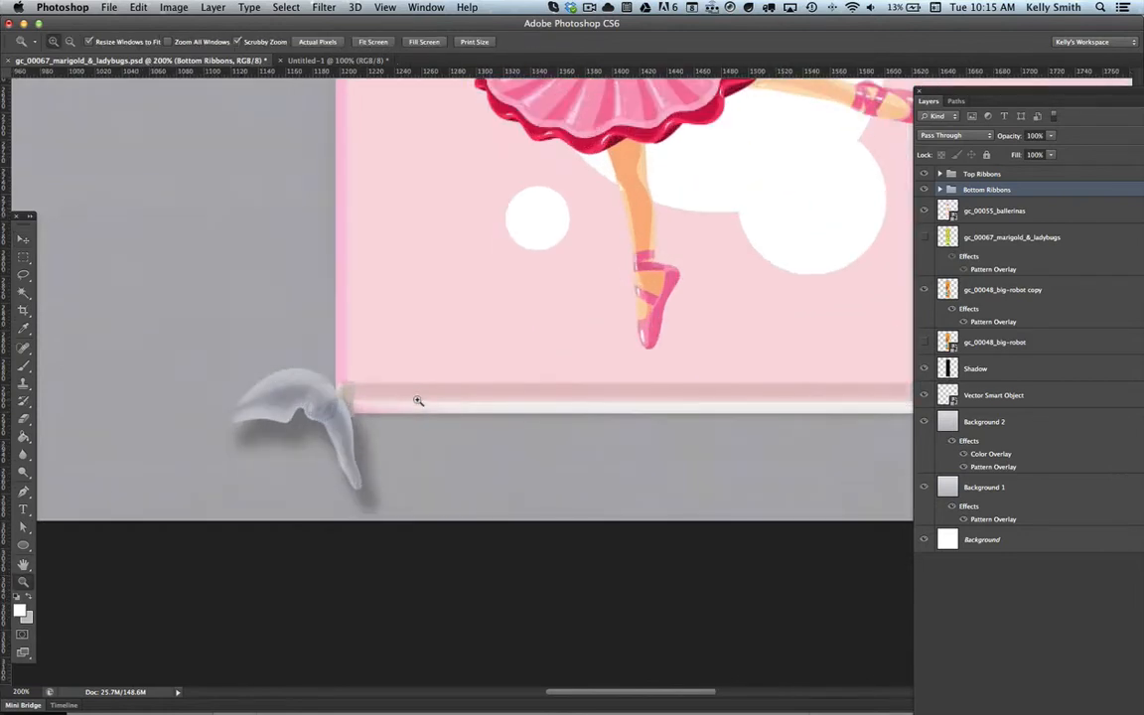
left_click(416, 400)
key("v")
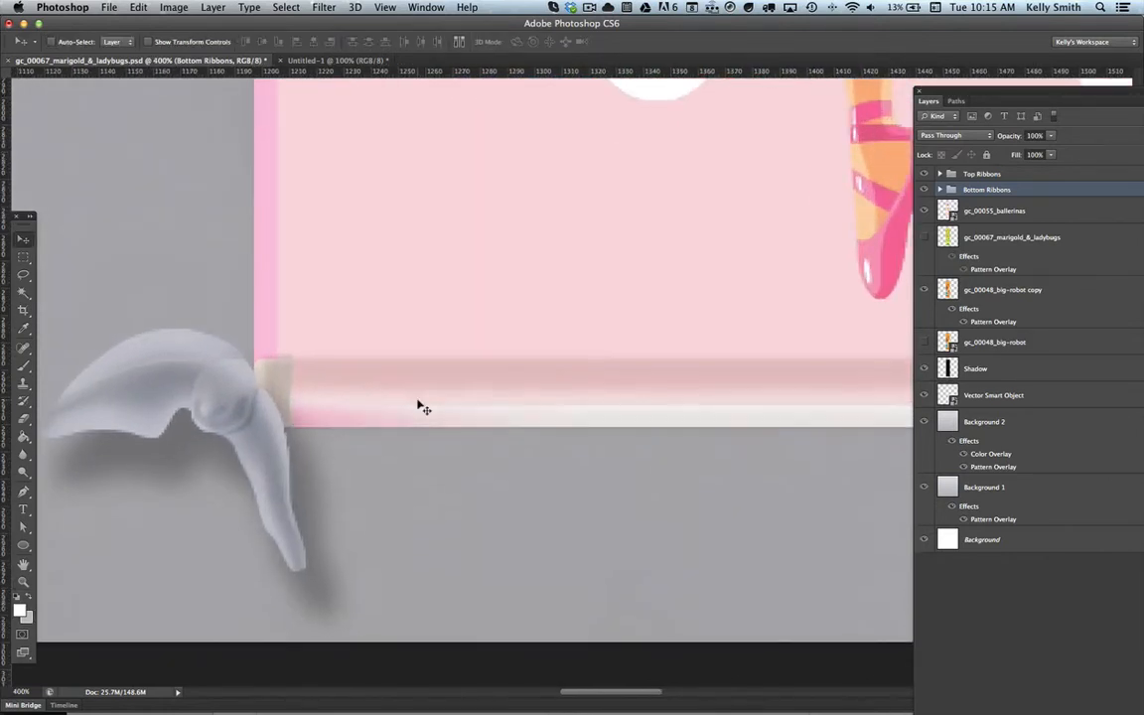
key("Up")
key("Up")
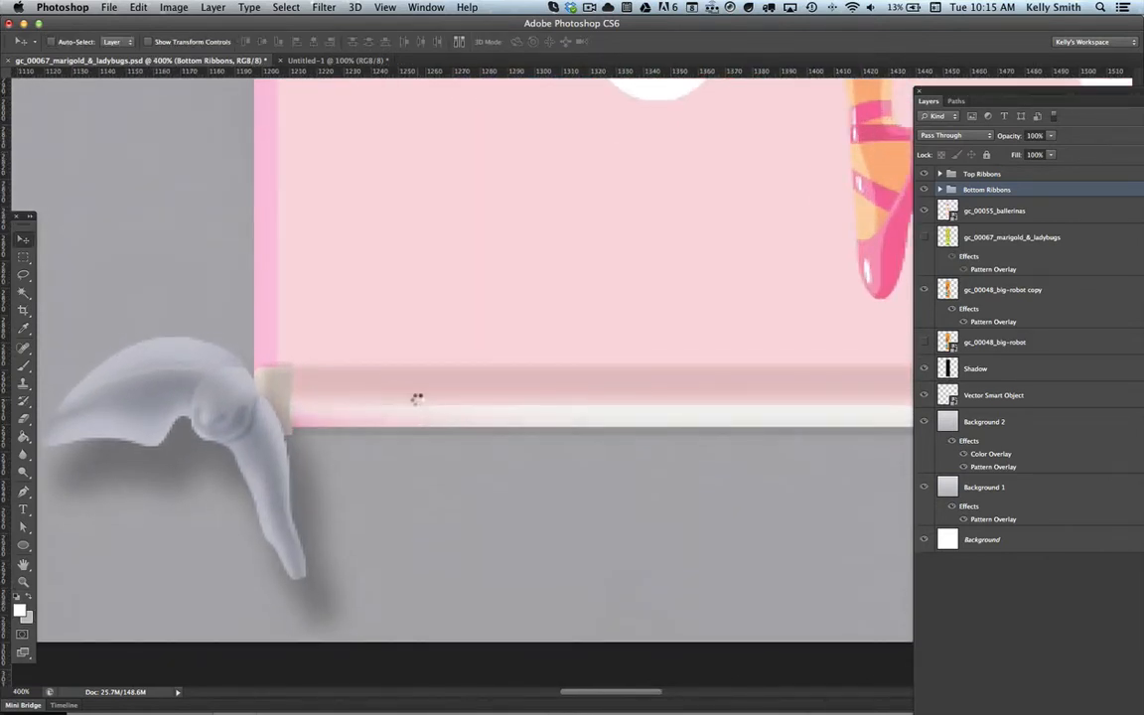
key("Down")
key("Up")
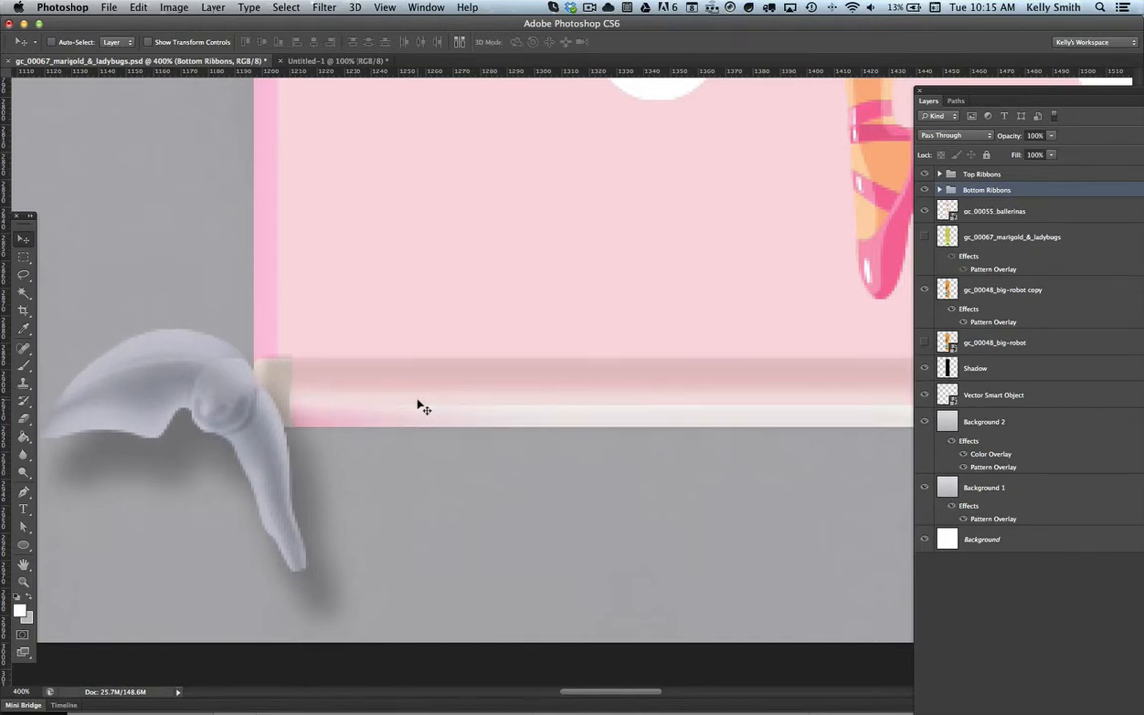
key("Down")
key("Up")
key("Down")
key("Down")
key("Down")
key("Down")
key("Down")
key("Down")
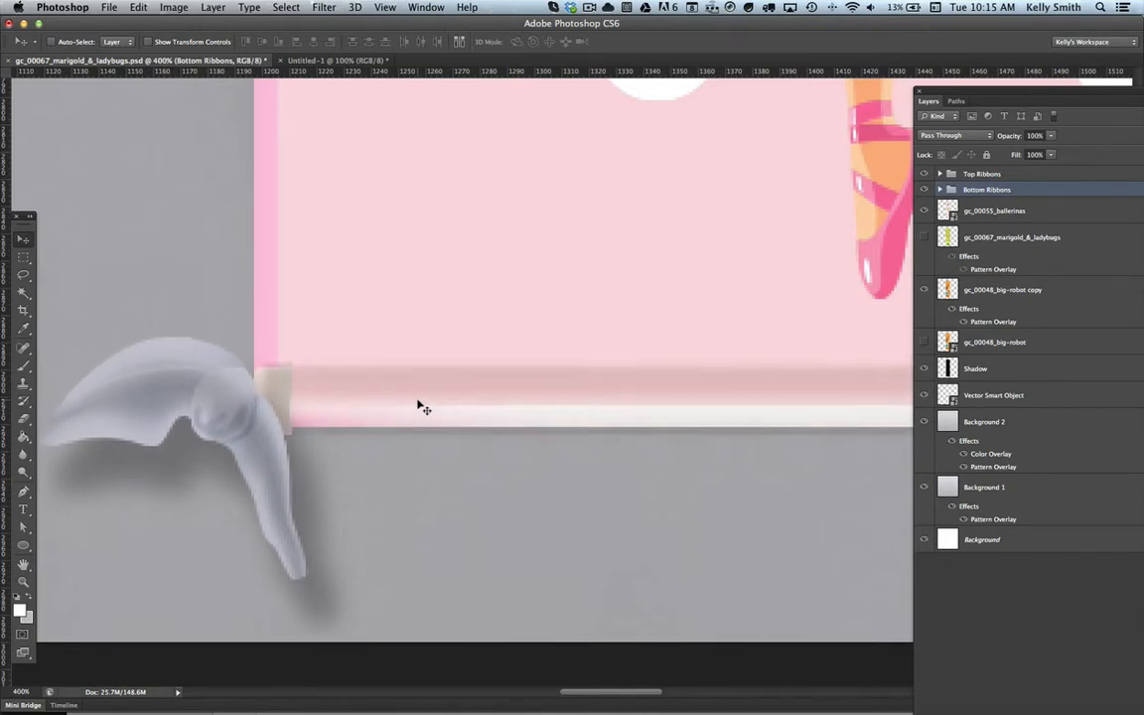
key("Up")
key("Up")
key("Up")
key("Up")
key("Up")
key("Up")
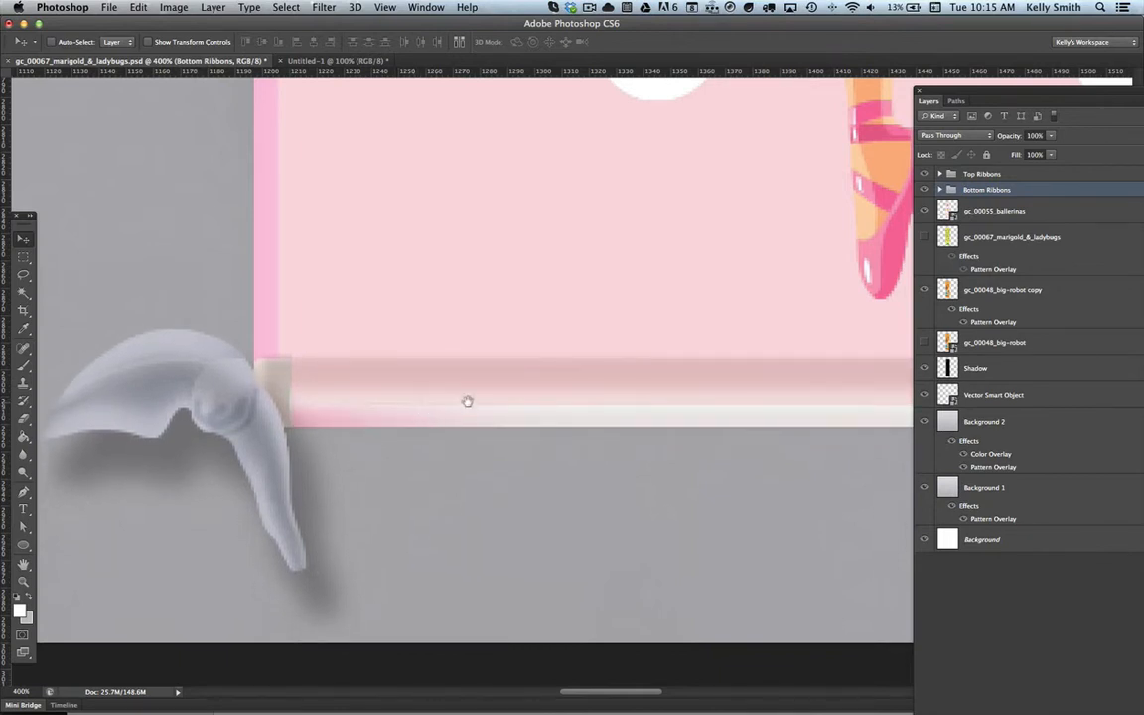
Step: Examine the chart's lower edge across to the bottom-right ribbon and up to the top-right ribbon
left_click_drag(468, 401, 300, 398)
left_click_drag(819, 393, 184, 375)
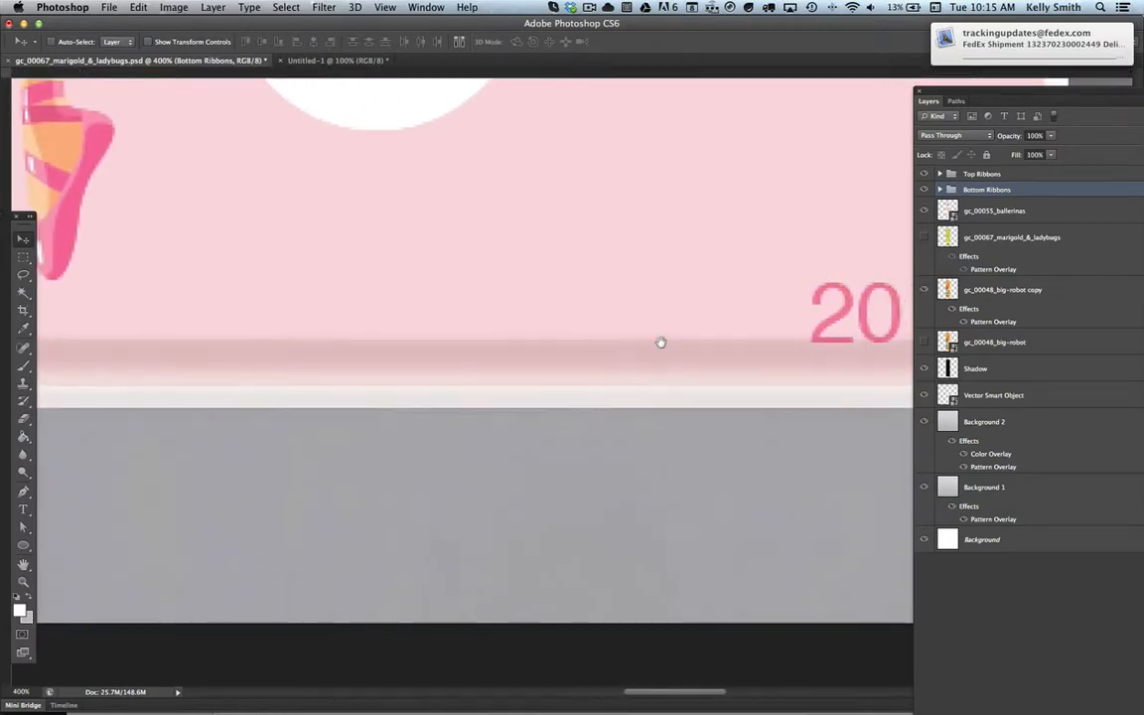
left_click_drag(658, 343, 405, 357)
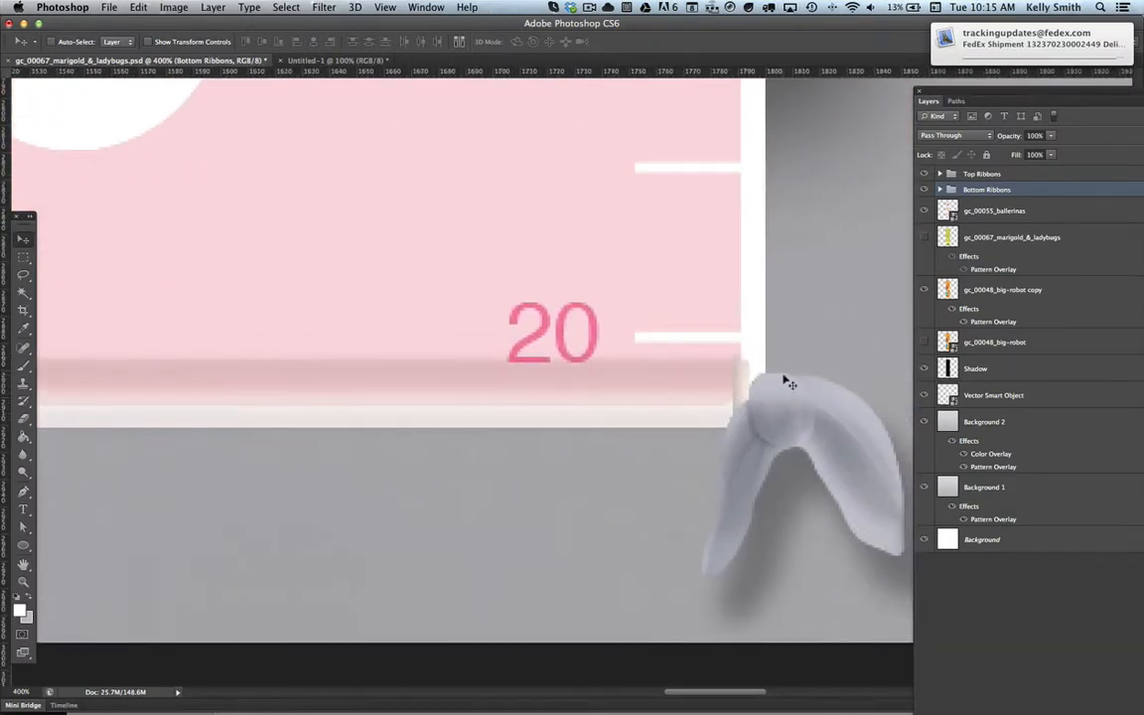
scroll(645, 385, "up", 20)
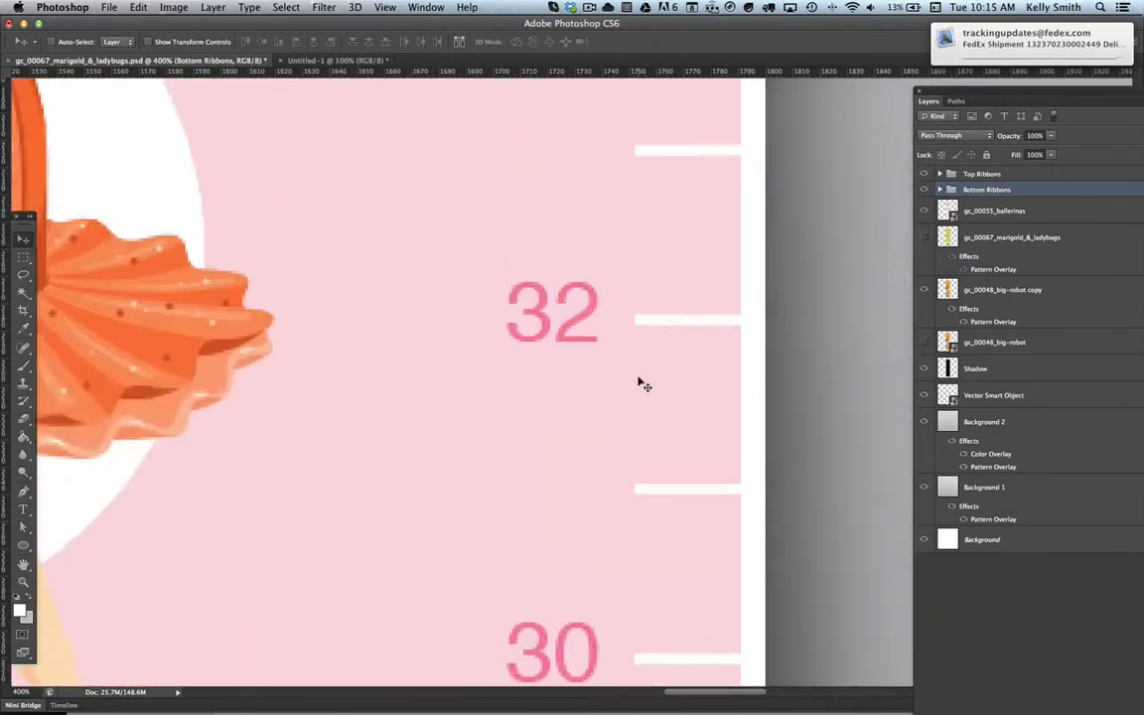
scroll(644, 386, "up", 20)
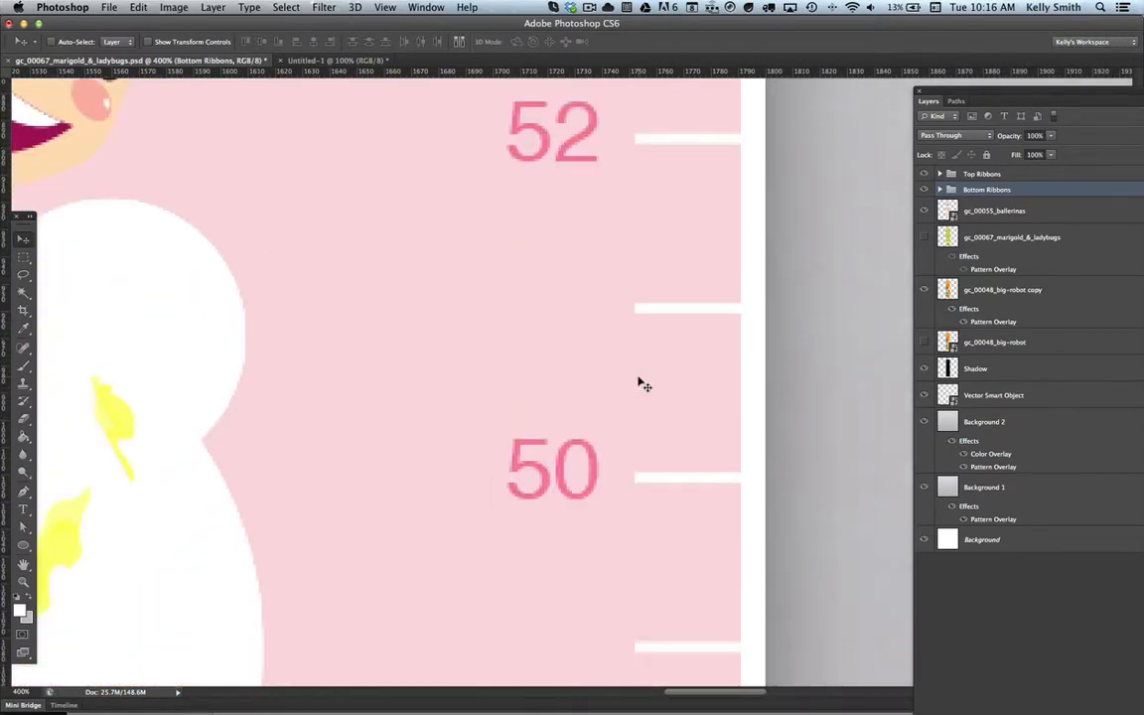
scroll(645, 385, "up", 10)
scroll(645, 385, "down", 4)
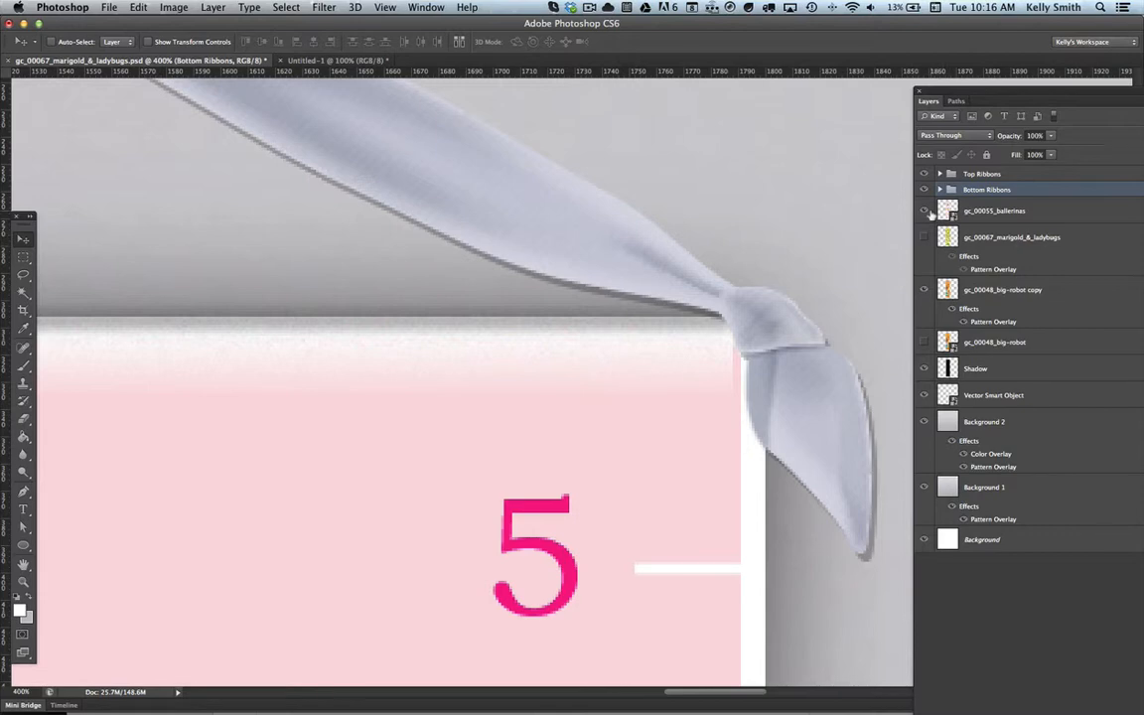
Step: Toggle the gc_00055_ballerinas layer's visibility to compare its right edge with the big-robot copy at the top-right ribbon
left_click(927, 212)
left_click(927, 211)
left_click(927, 212)
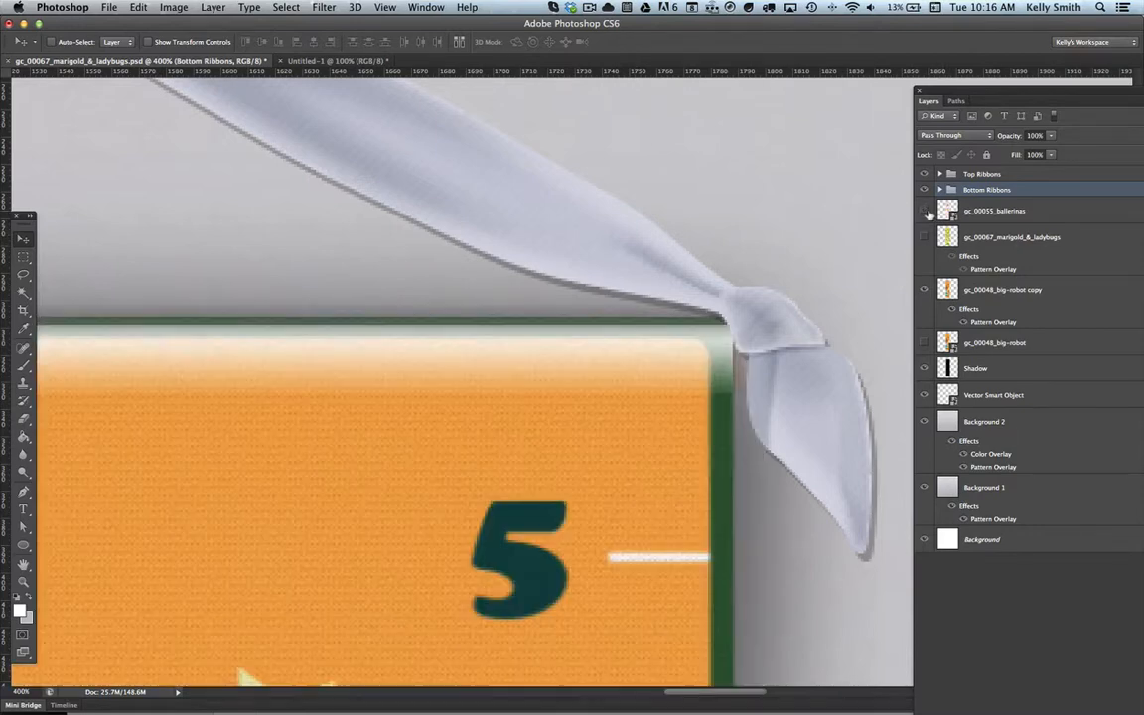
left_click(927, 211)
left_click(926, 212)
left_click(926, 212)
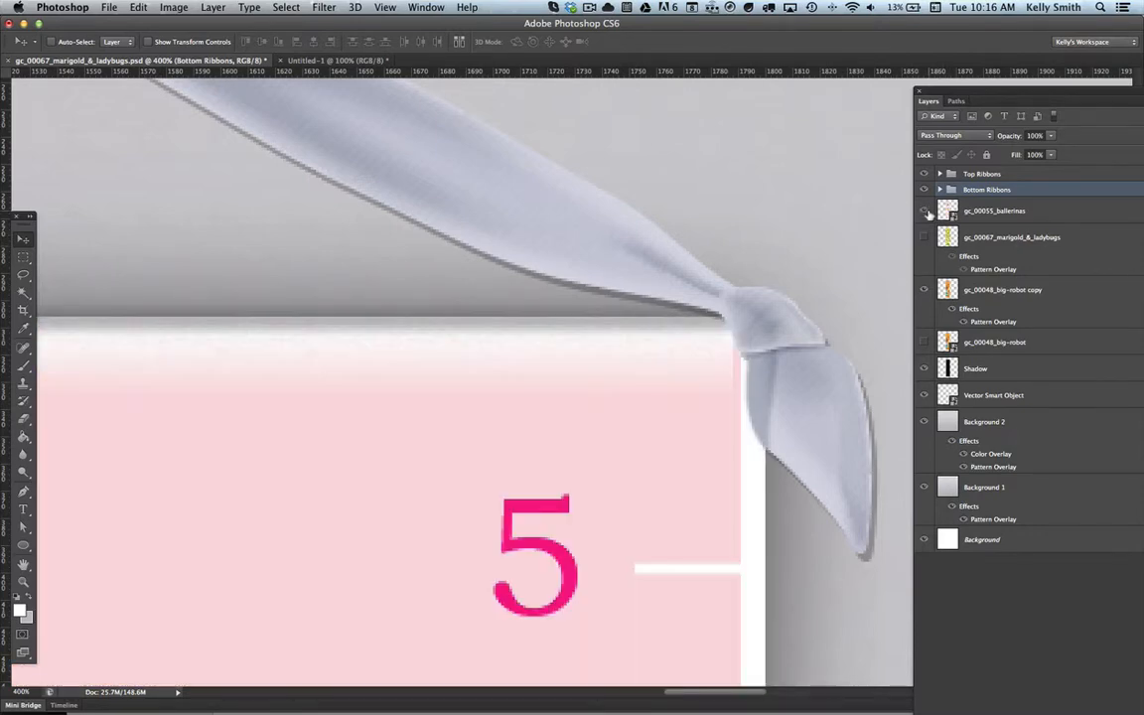
left_click(927, 211)
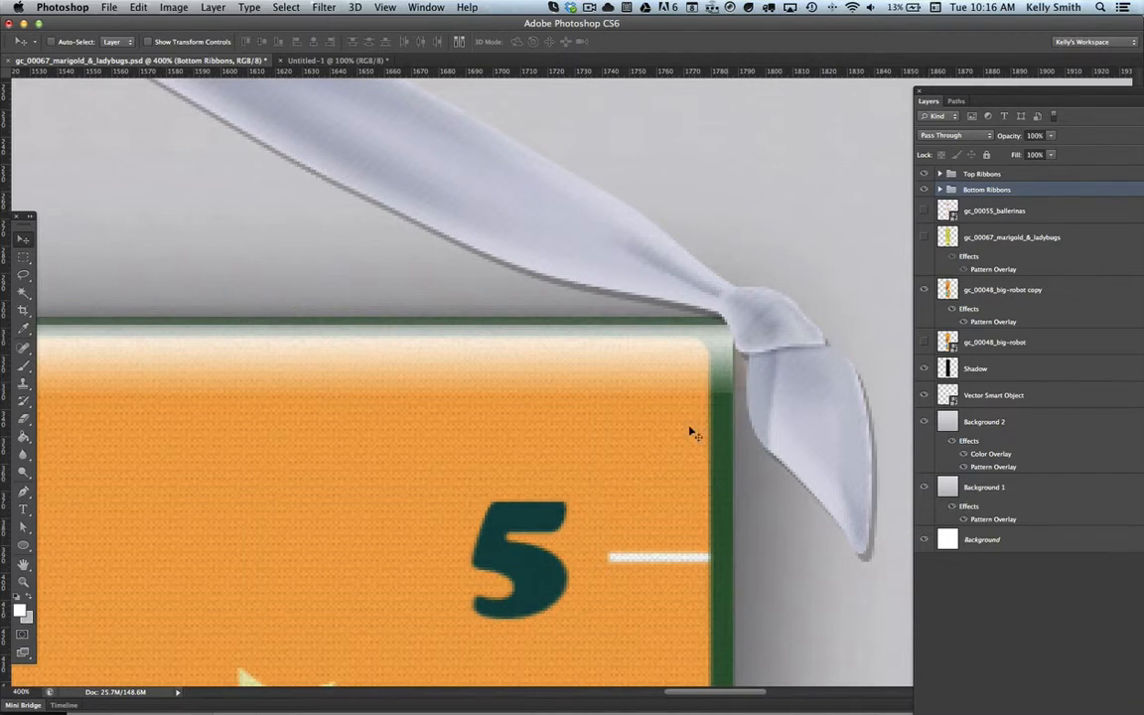
Step: Scale the ballerinas artwork down about its center to 83.38% width and 83.53% height to match the robot chart's width
left_click(984, 217)
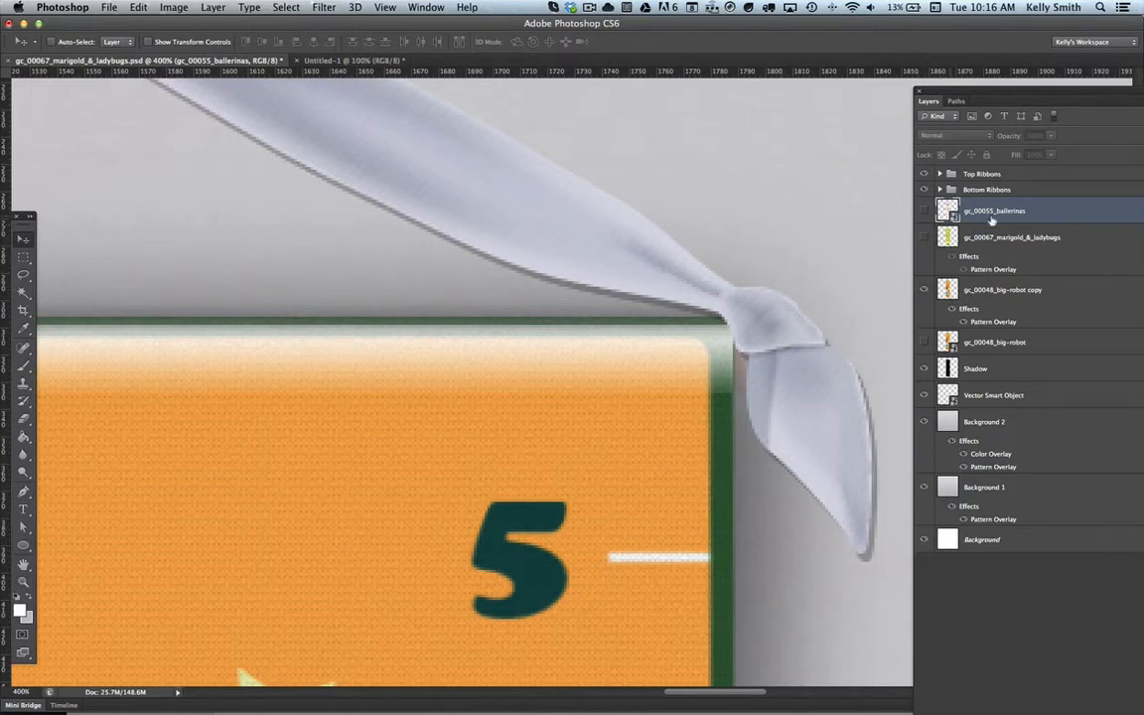
left_click(924, 211)
key("ctrl+t")
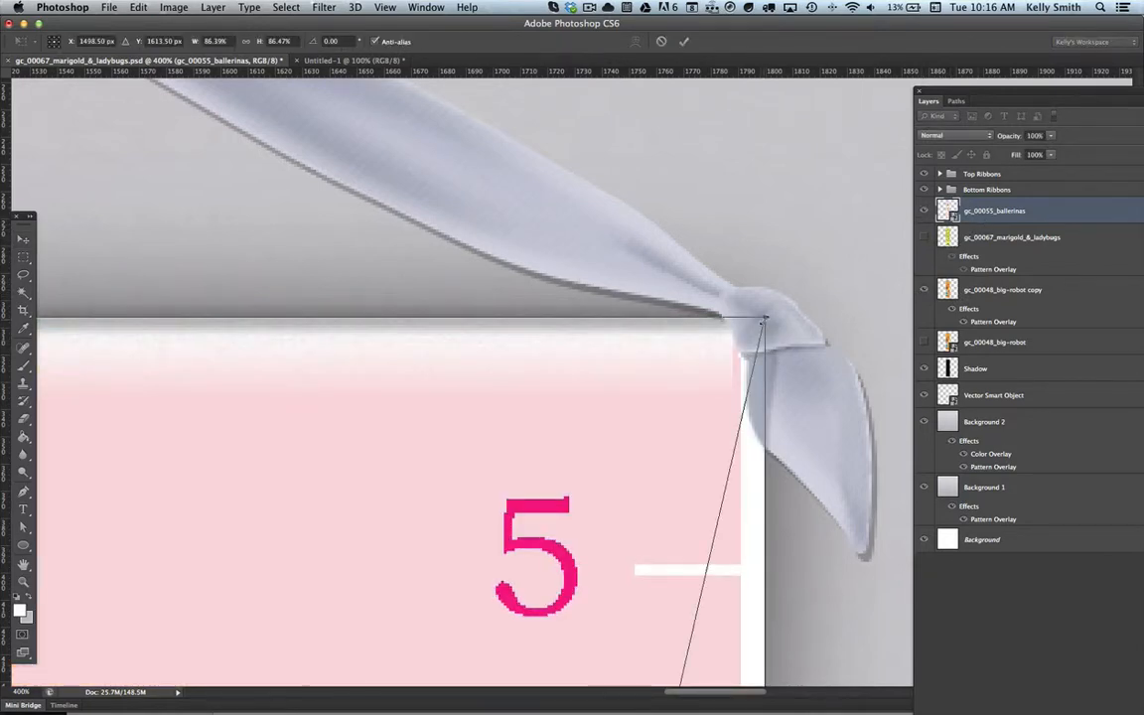
left_click_drag(747, 328, 629, 421)
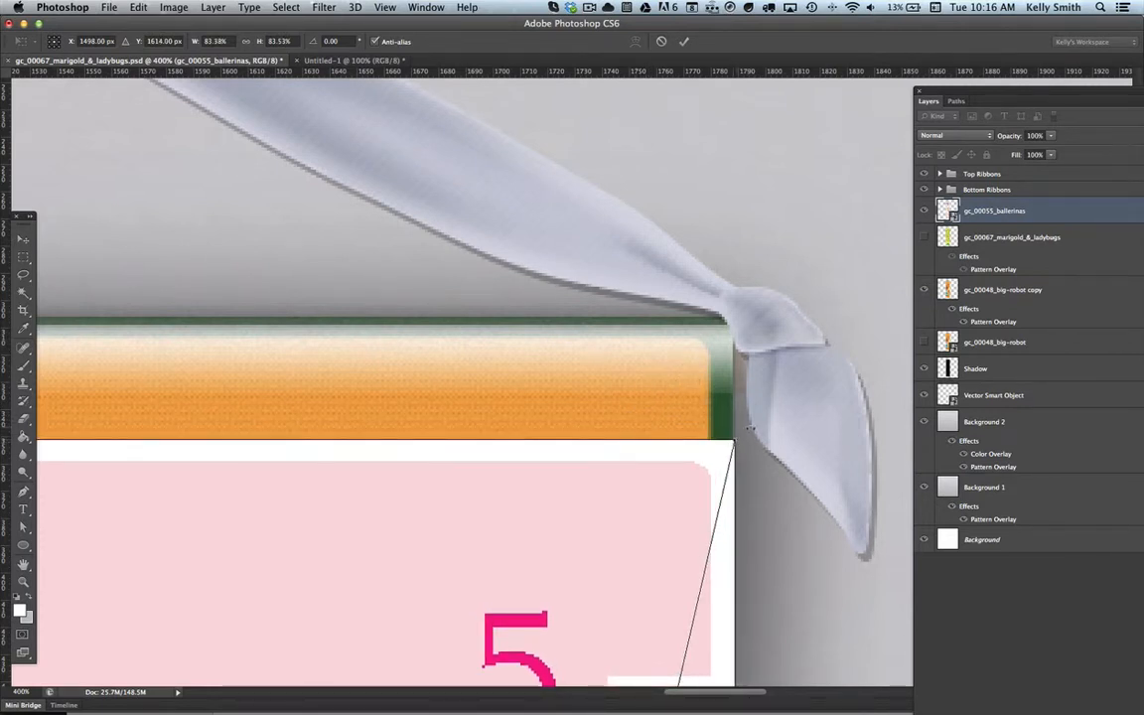
key("Return")
Step: Move the ballerinas artwork up until its top edge covers the robot chart's top edge under the ribbon
left_click_drag(705, 469, 703, 344)
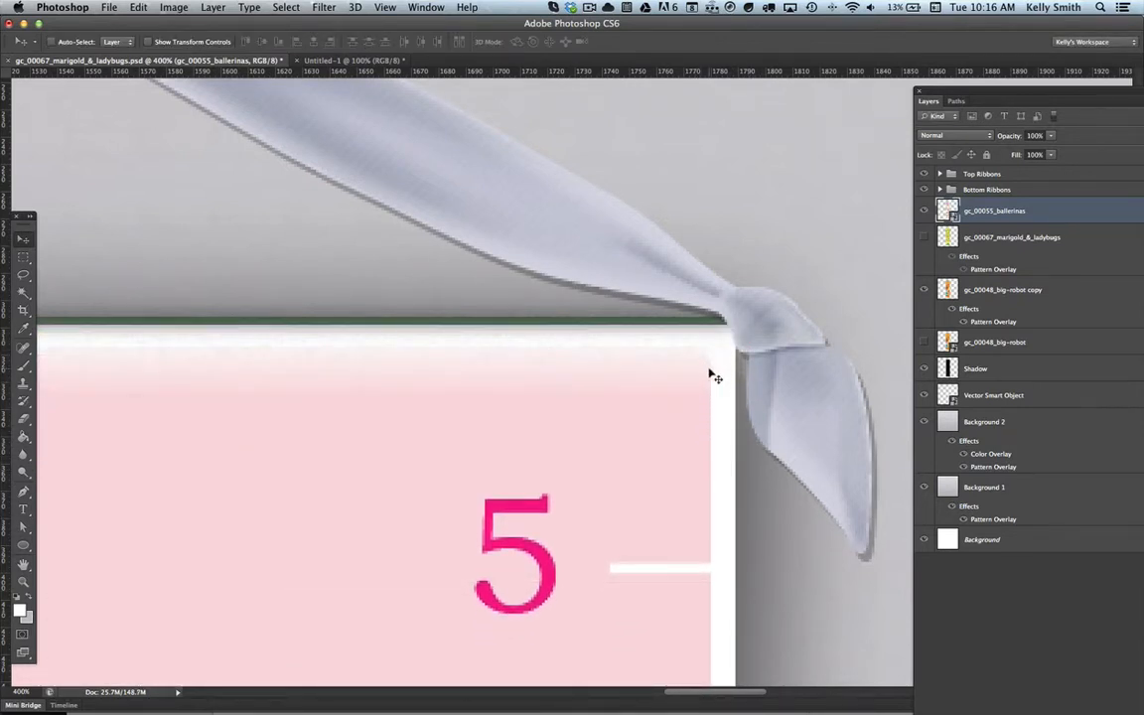
key("Up")
key("Up")
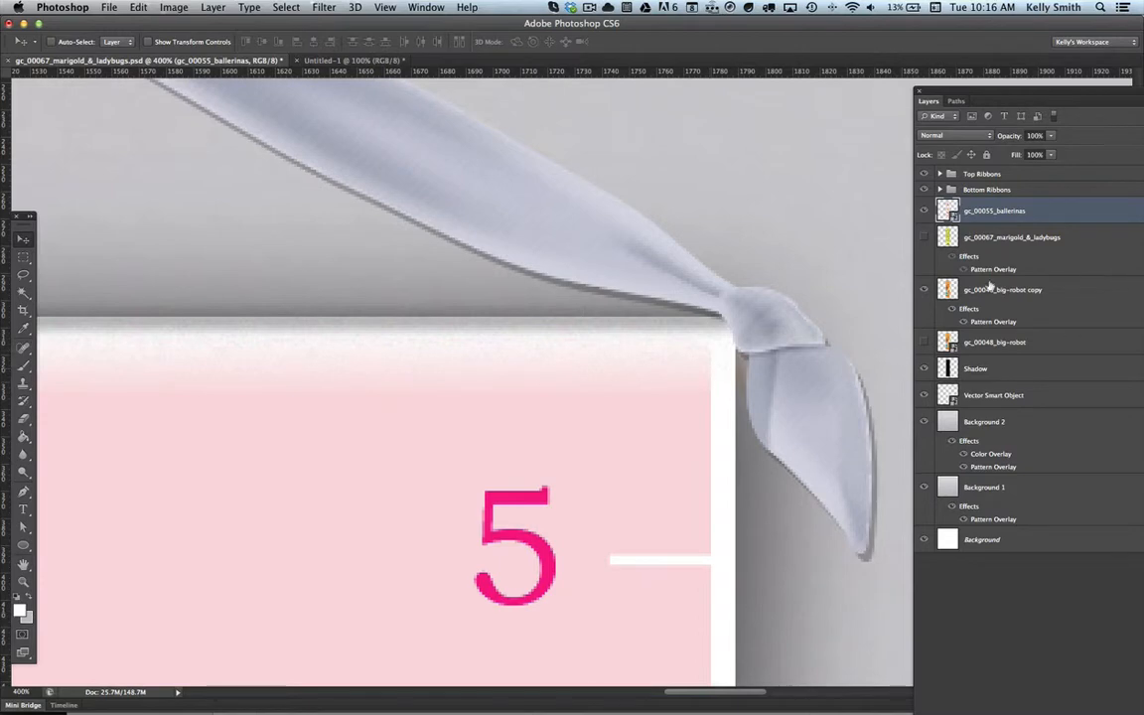
Step: Move the Bottom Ribbons group up to the lower edge of the resized ballerinas chart
key("super+1")
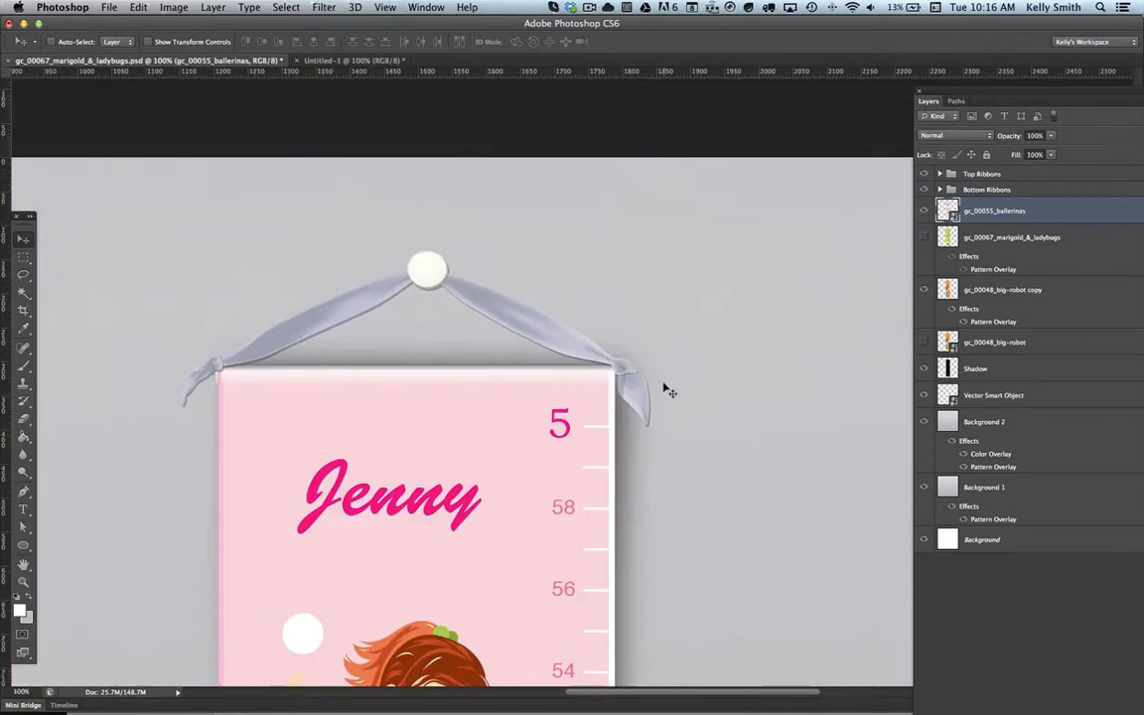
scroll(630, 522, "down", 10)
scroll(630, 521, "down", 20)
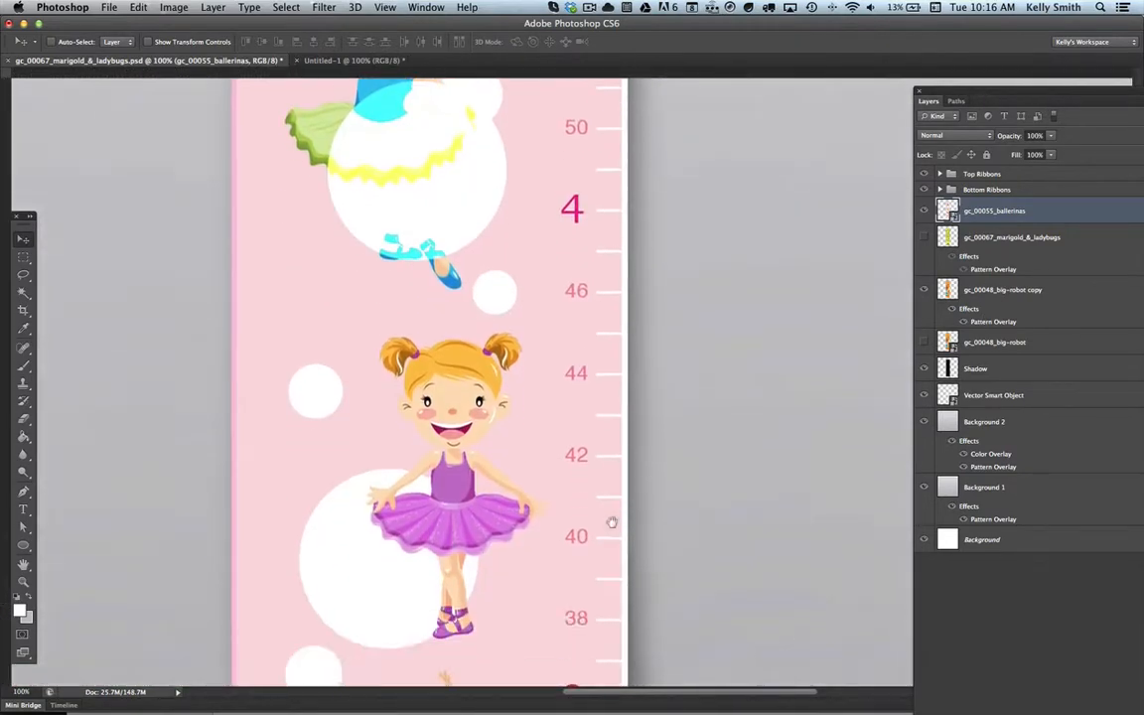
scroll(624, 399, "down", 8)
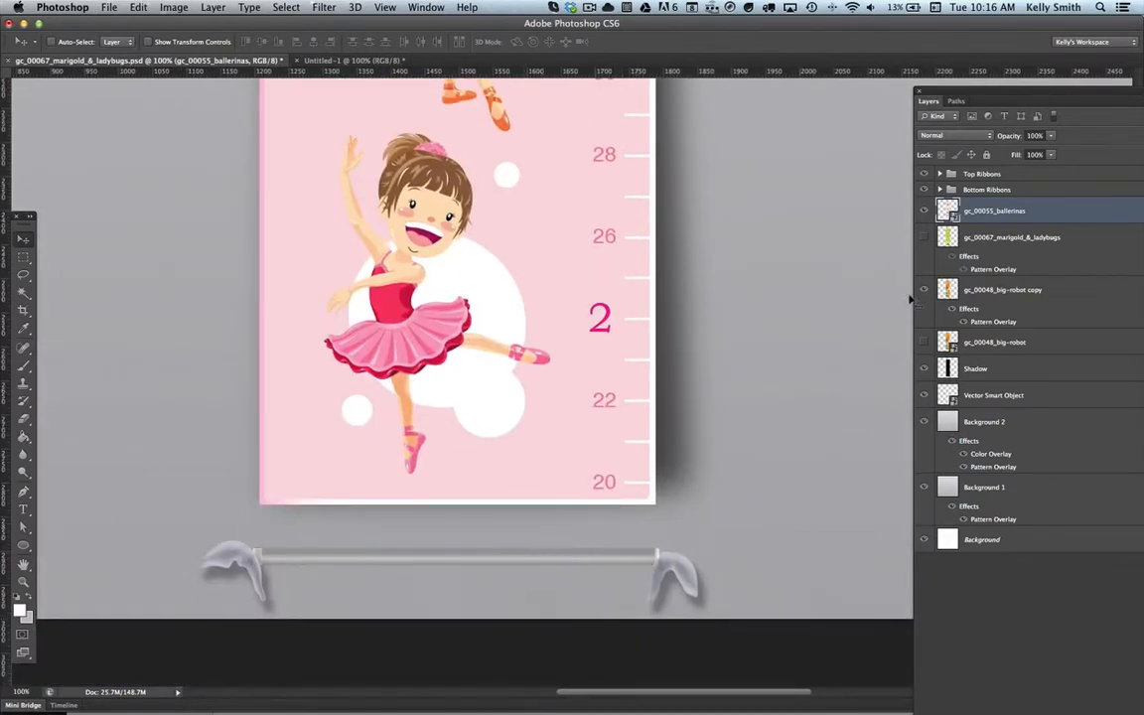
key("z")
left_click_drag(556, 508, 844, 381)
left_click(987, 190)
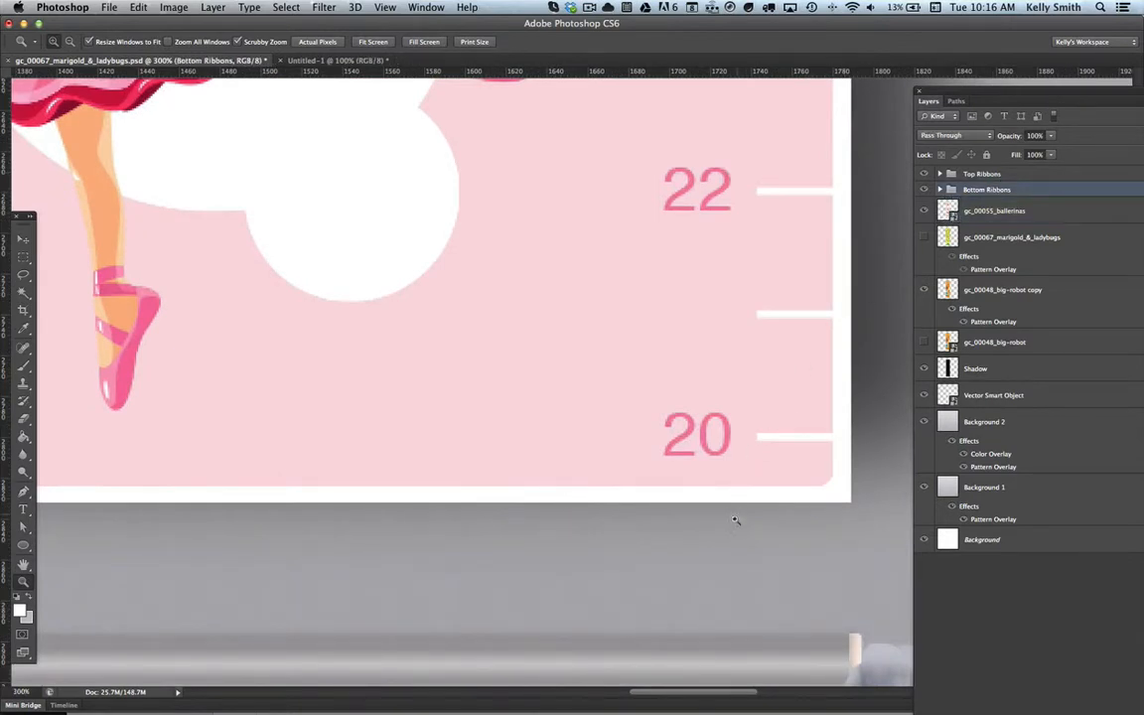
key("v")
left_click_drag(755, 664, 772, 512)
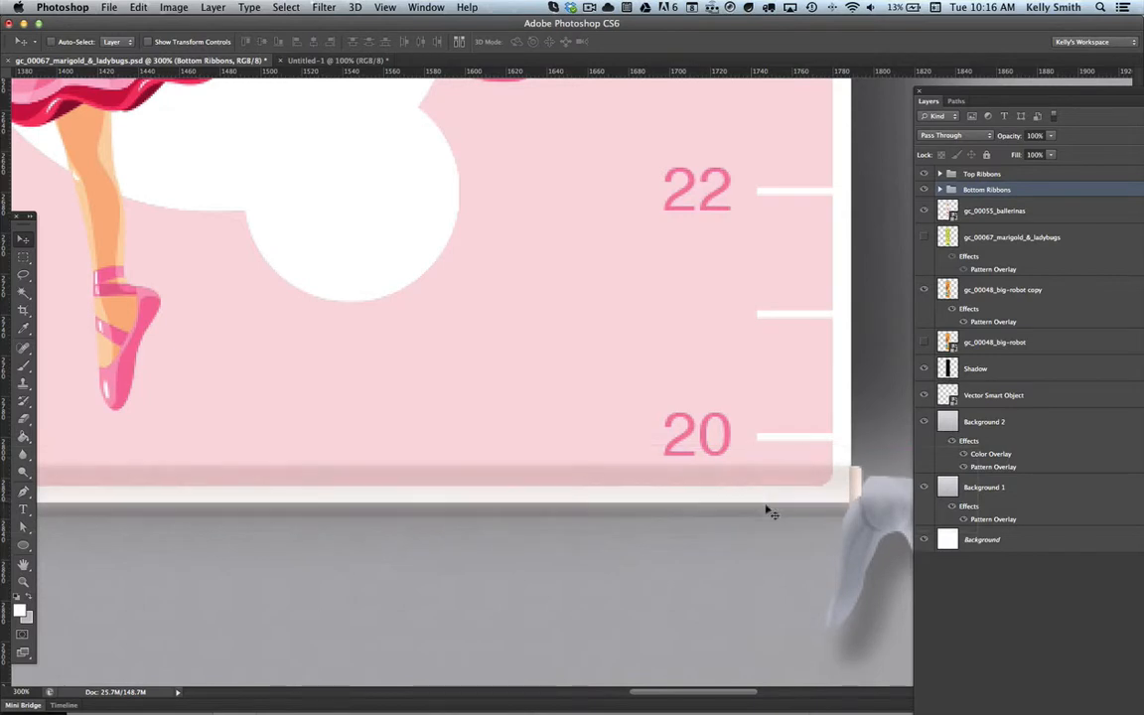
Step: Nudge the Bottom Ribbons group up in small increments until the dowel shading meets the chart's bottom edge
key("Up")
key("Up")
key("Up")
key("Up")
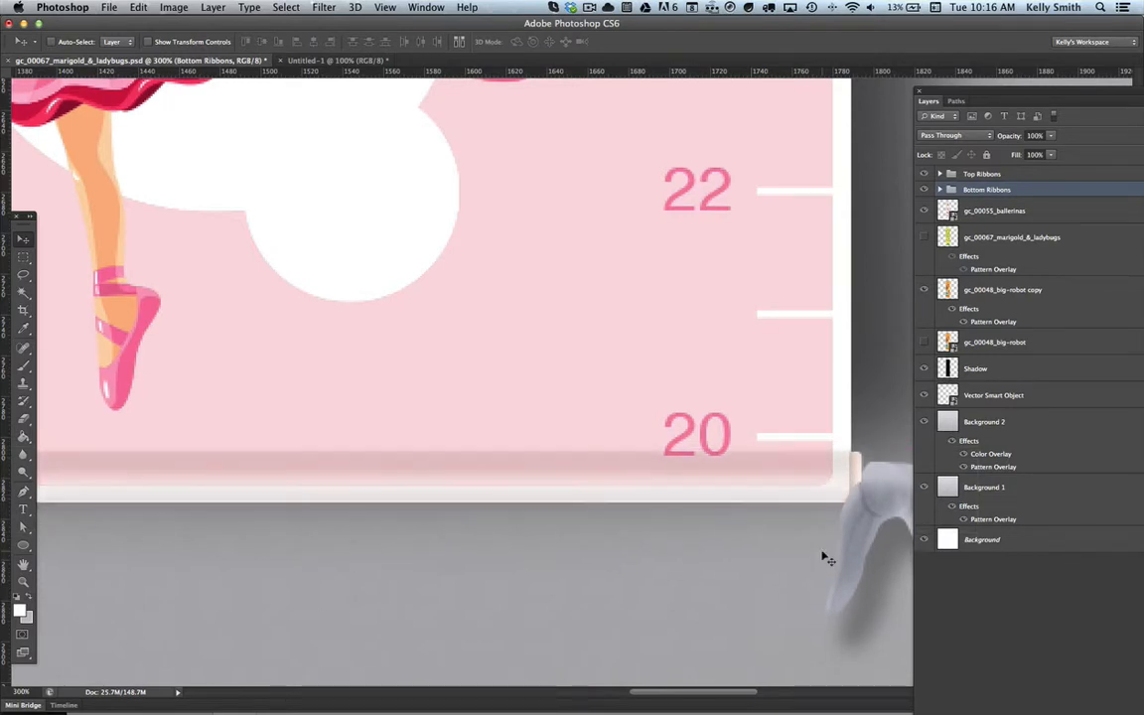
key("Up")
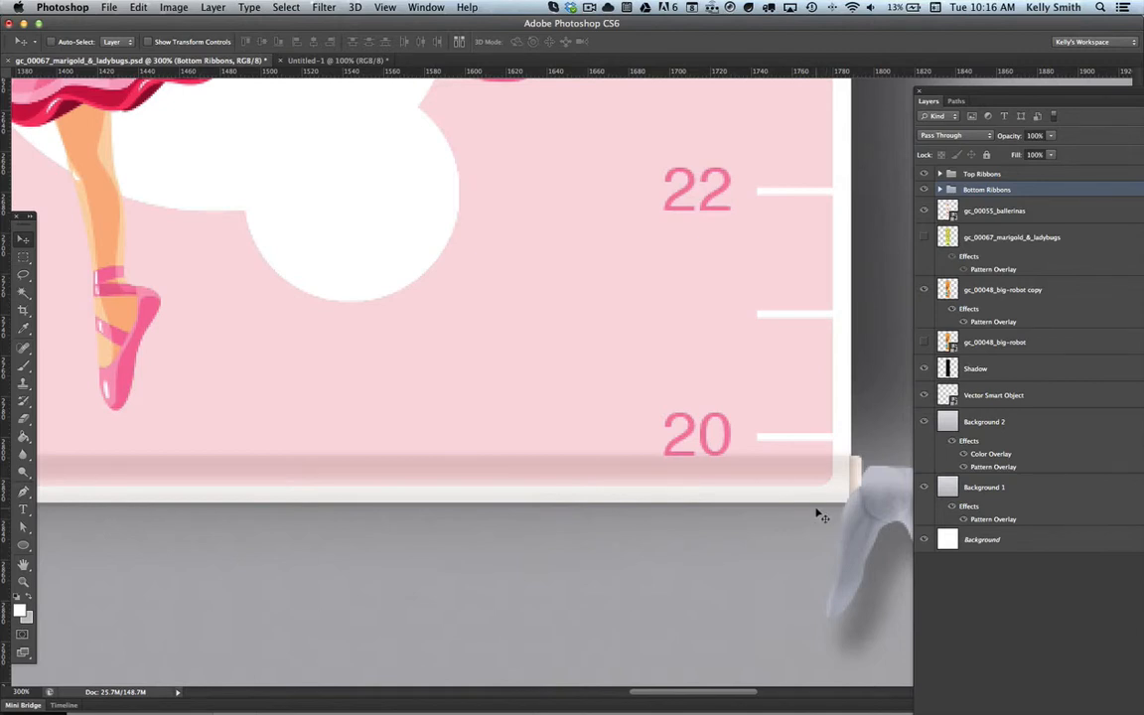
key("Up")
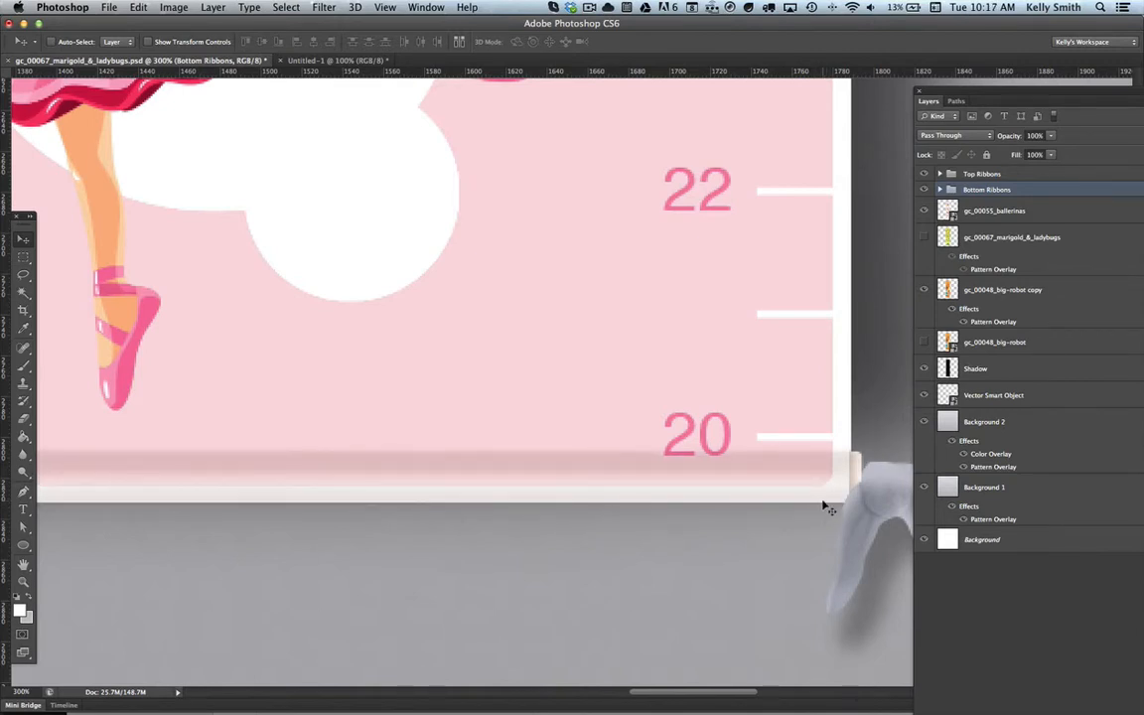
Step: Inspect both bottom corners of the chart, toggling the Bottom Ribbons group's visibility to check how the dowel shading fits
left_click_drag(691, 695, 623, 693)
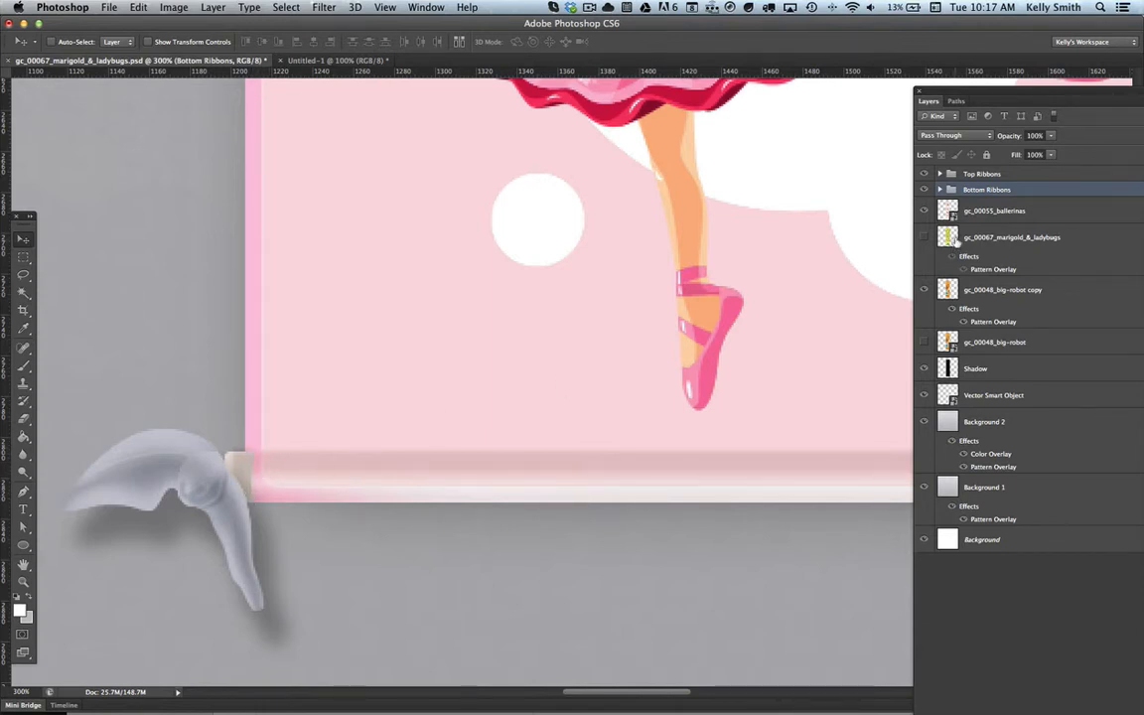
left_click(924, 190)
left_click(924, 190)
left_click(924, 190)
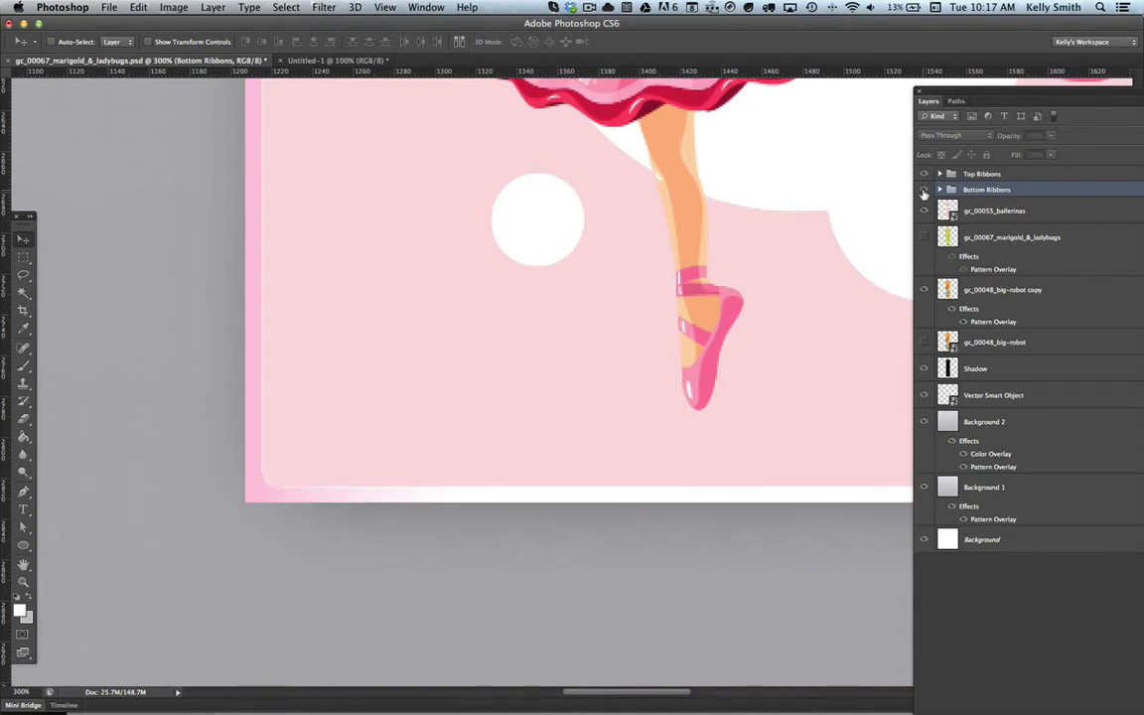
left_click(924, 189)
left_click(923, 189)
left_click(923, 190)
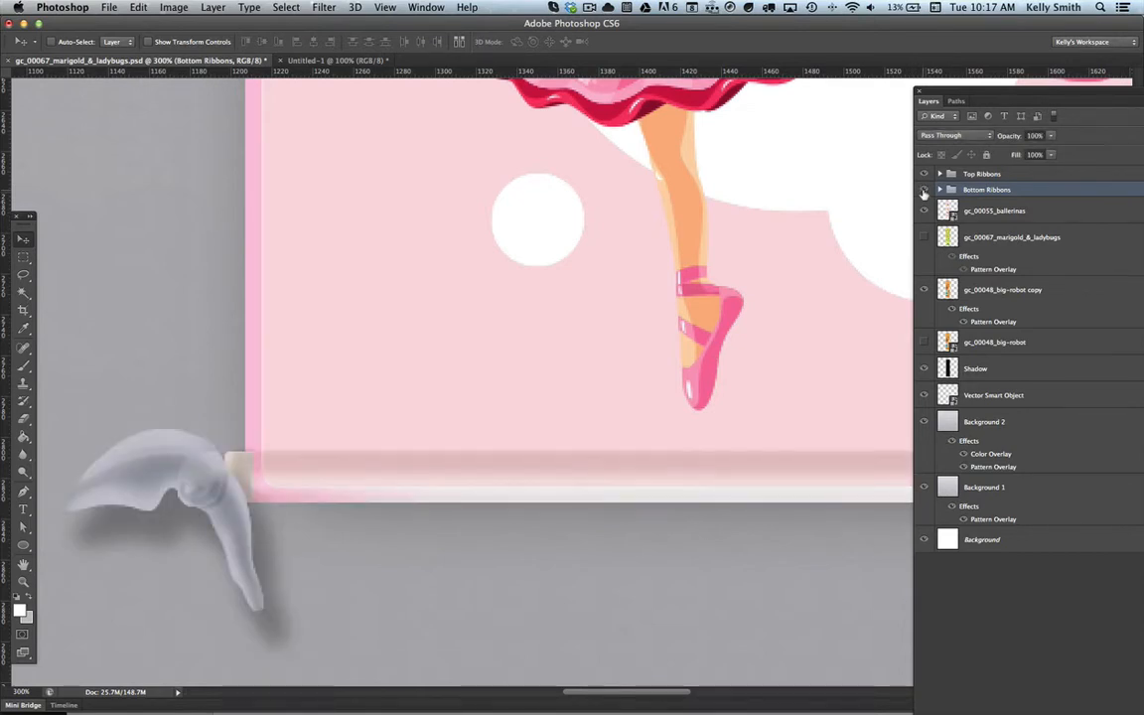
left_click(924, 190)
left_click(924, 190)
left_click_drag(674, 692, 763, 697)
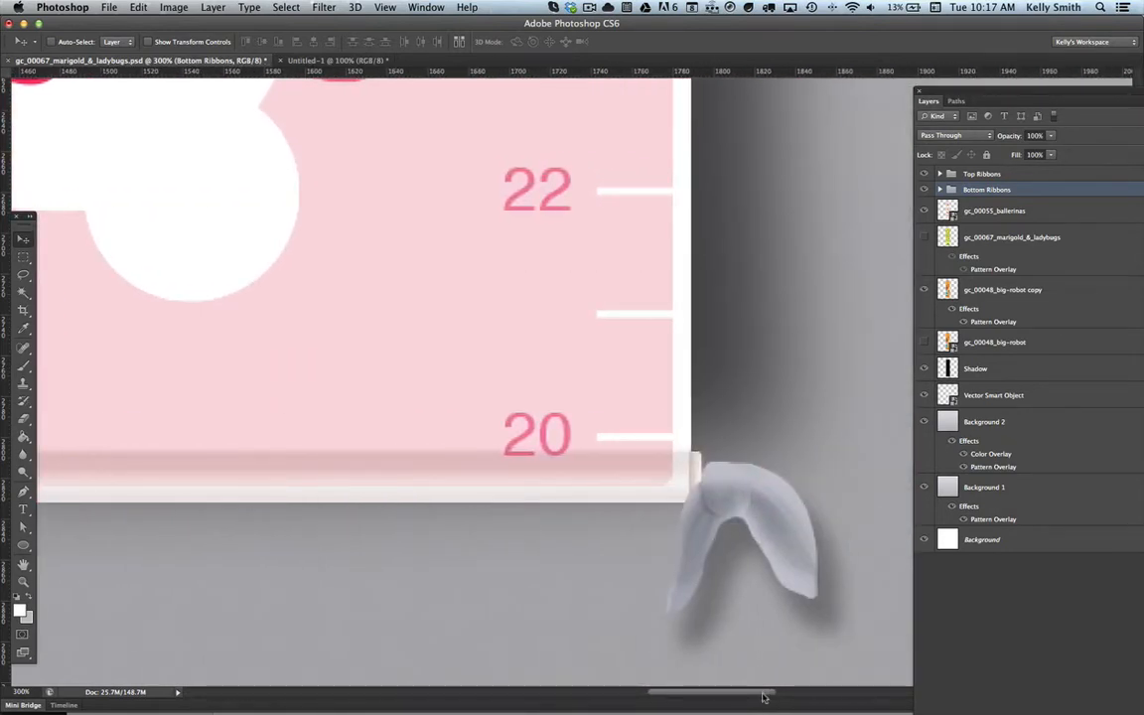
left_click_drag(762, 698, 661, 698)
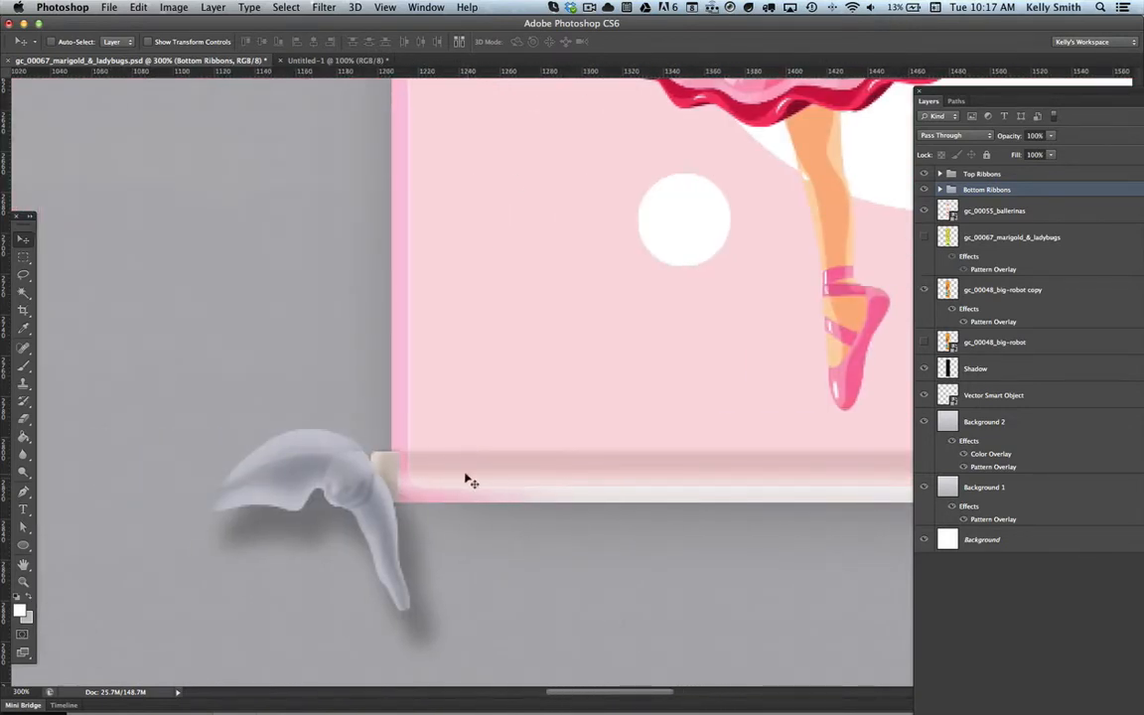
Step: Auto-select the Bottom Dowel Multiply layer at the chart's bottom-left corner, viewed at 600%
left_click(395, 459, "super")
left_click(405, 465, "super")
left_click(413, 467, "super")
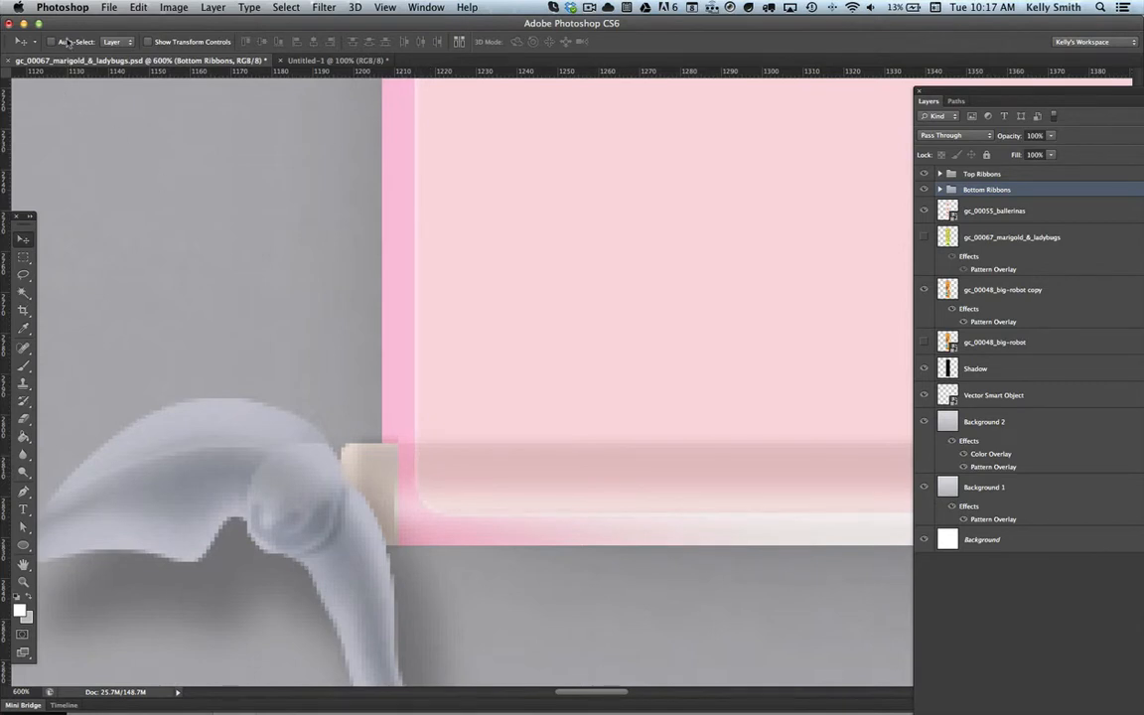
left_click(405, 475)
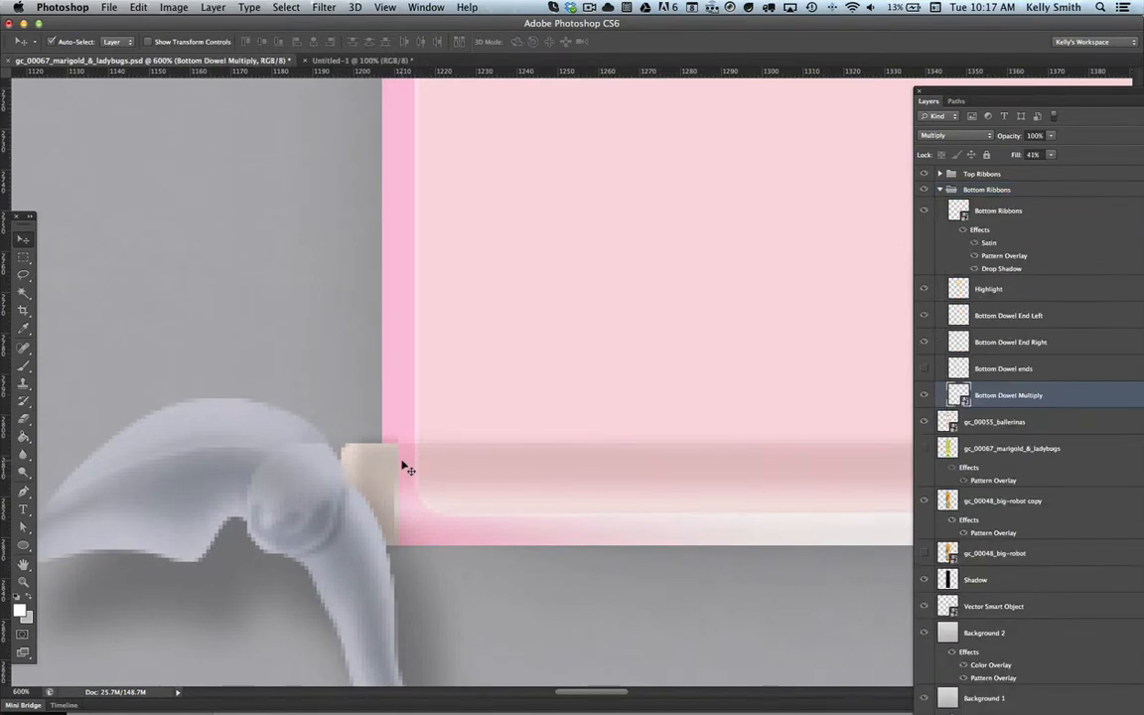
Step: Toggle the Bottom Dowel Multiply layer's visibility to check how far its shading extends at the left corner
left_click(925, 399)
left_click(925, 398)
left_click(925, 398)
left_click(924, 398)
left_click(925, 398)
left_click(924, 398)
left_click(925, 399)
left_click(924, 399)
left_click(925, 398)
left_click(925, 398)
left_click(925, 398)
left_click(924, 398)
Step: Scale the Bottom Dowel Multiply shading up slightly so it reaches further out over the chart's left edge
key("super+t")
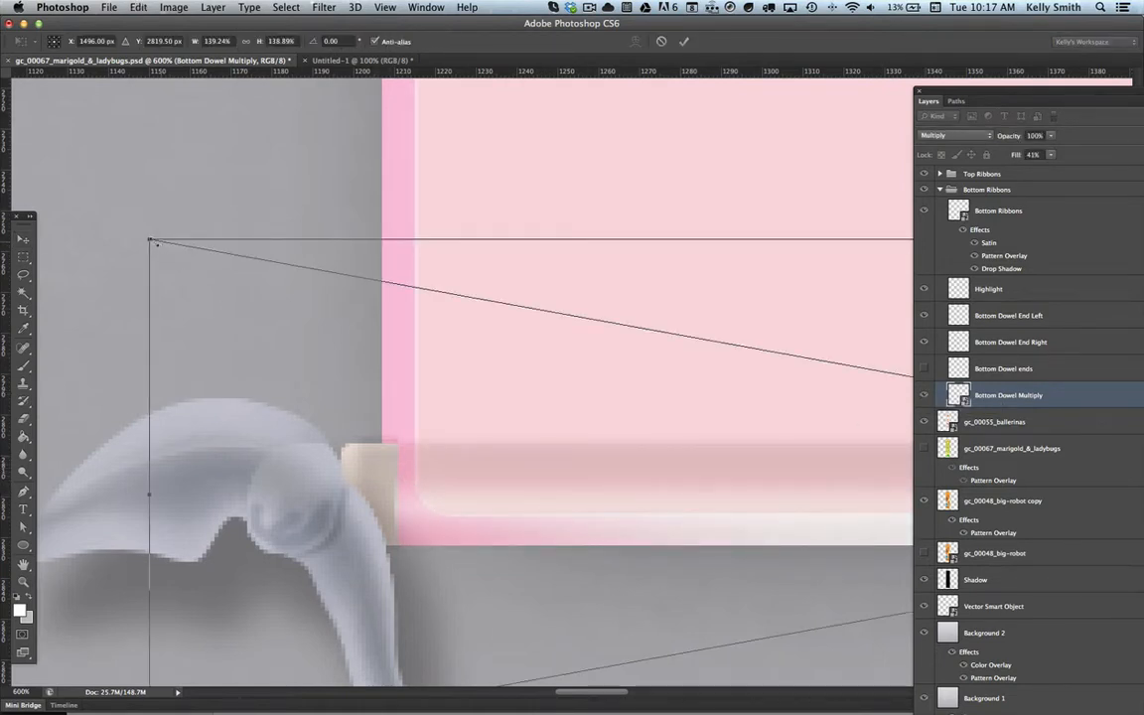
mouse_move(149, 239)
left_mouse_down()
mouse_move(106, 231)
mouse_move(133, 232)
left_mouse_up()
key("Return")
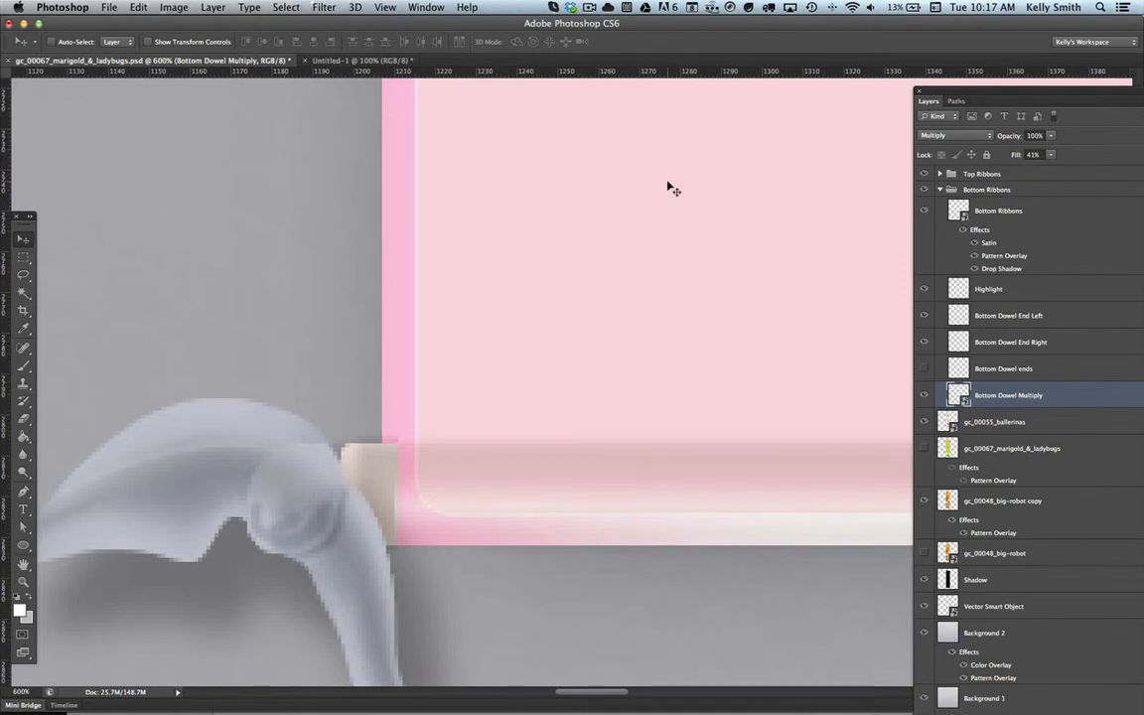
Step: Review the chart's lower corners at 100%, and the whole ballerinas mockup at 25%
key("super+minus")
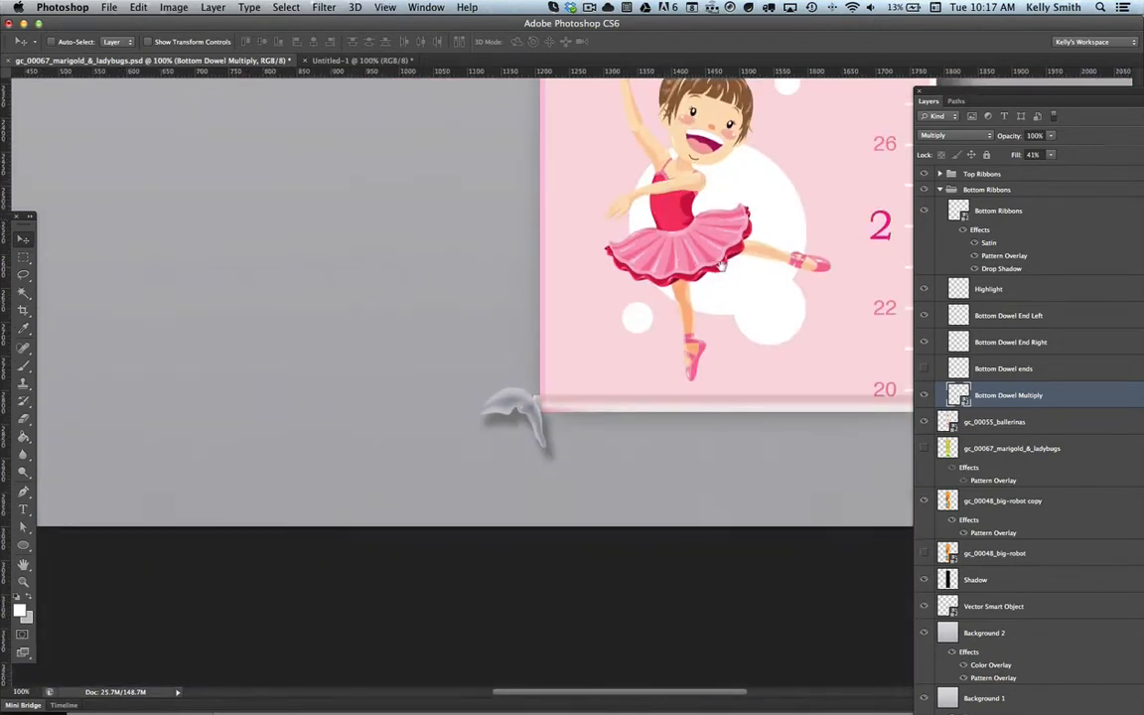
scroll(723, 265, "right", 5)
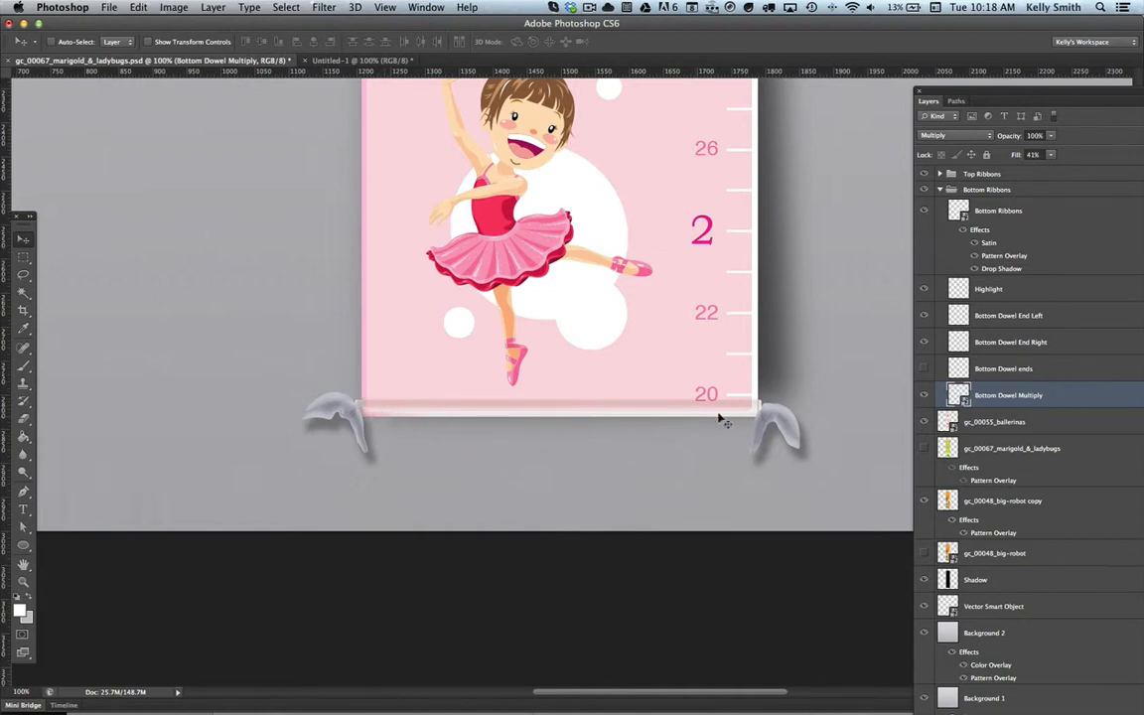
key("z")
left_click_drag(759, 402, 767, 402)
key("super+minus")
key("super+minus")
key("super+minus")
key("super+minus")
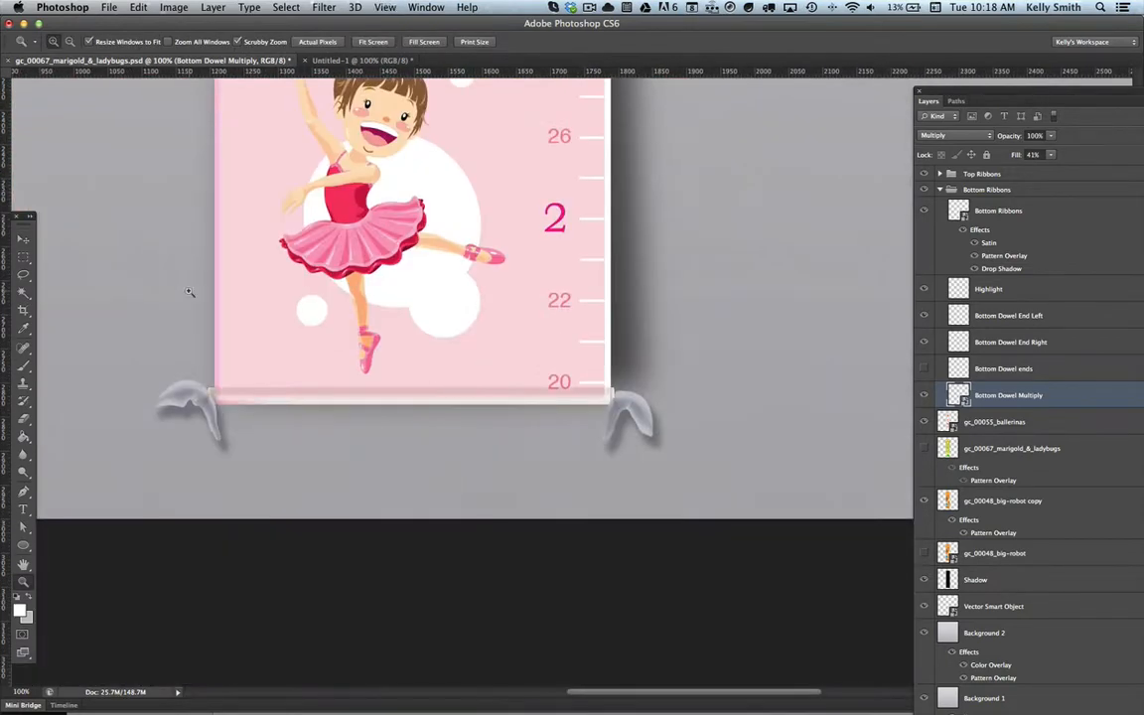
left_click(24, 240)
key("super+minus")
key("super+minus")
key("super+minus")
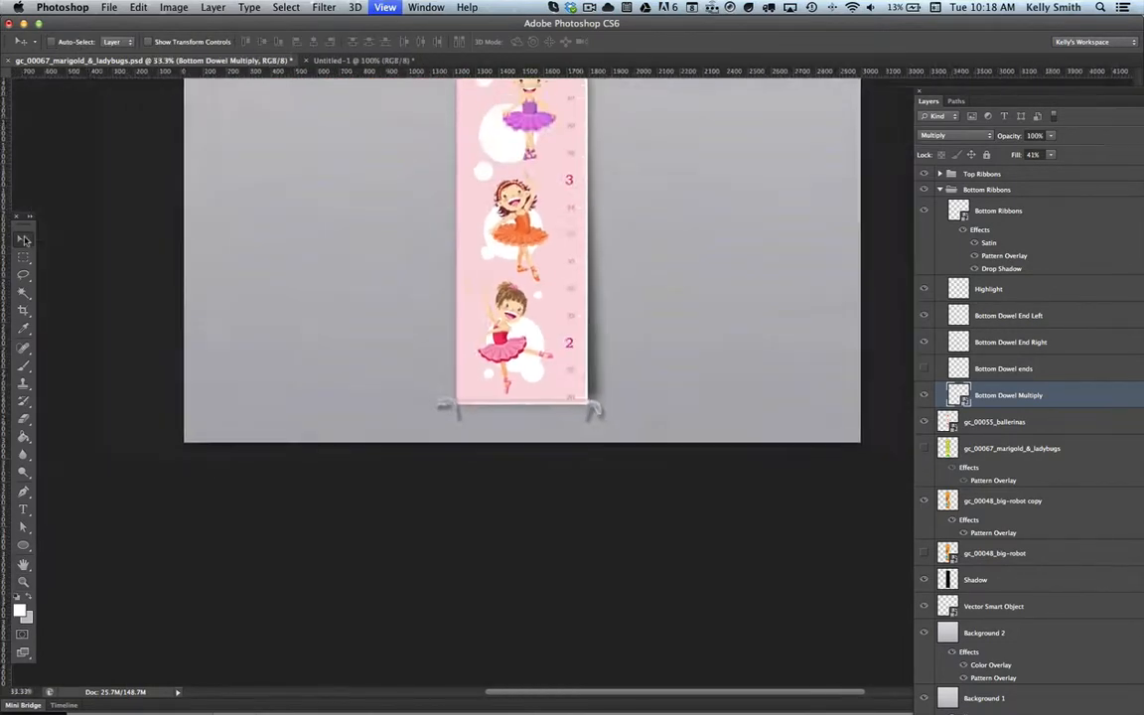
key("super+minus")
key("super+minus")
key("super+plus")
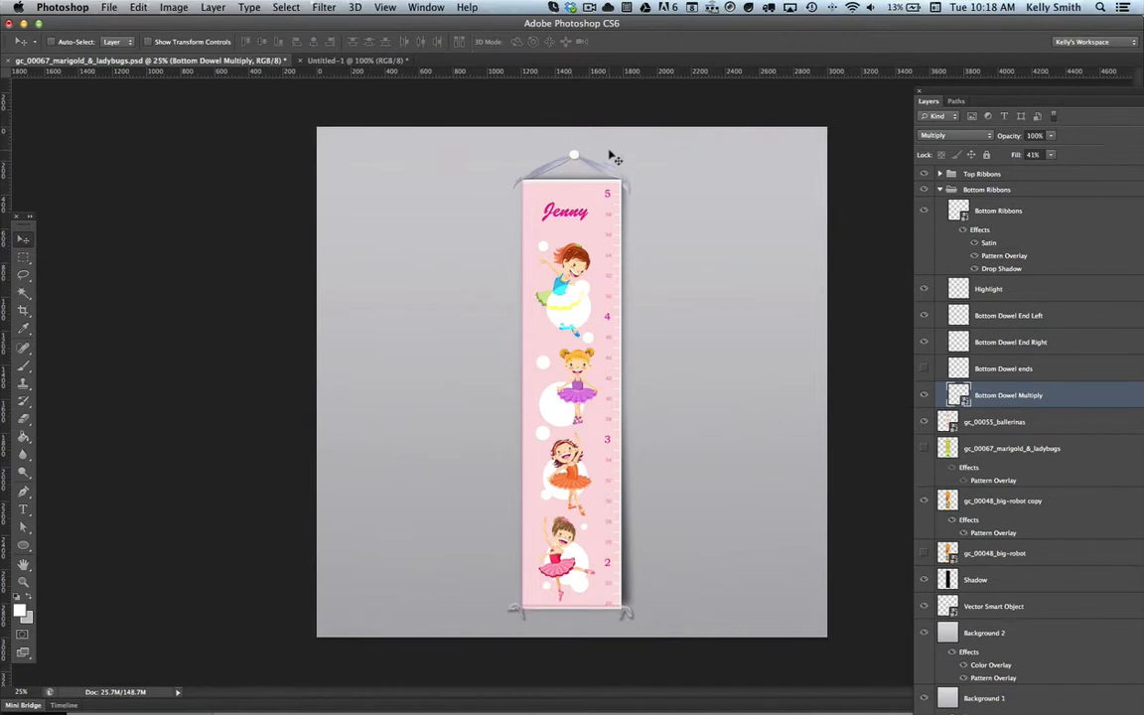
Step: Measure the gaps between the pin and the canvas's upper edge and between the bottom ribbons and its lower edge, using marquee selections
key("z")
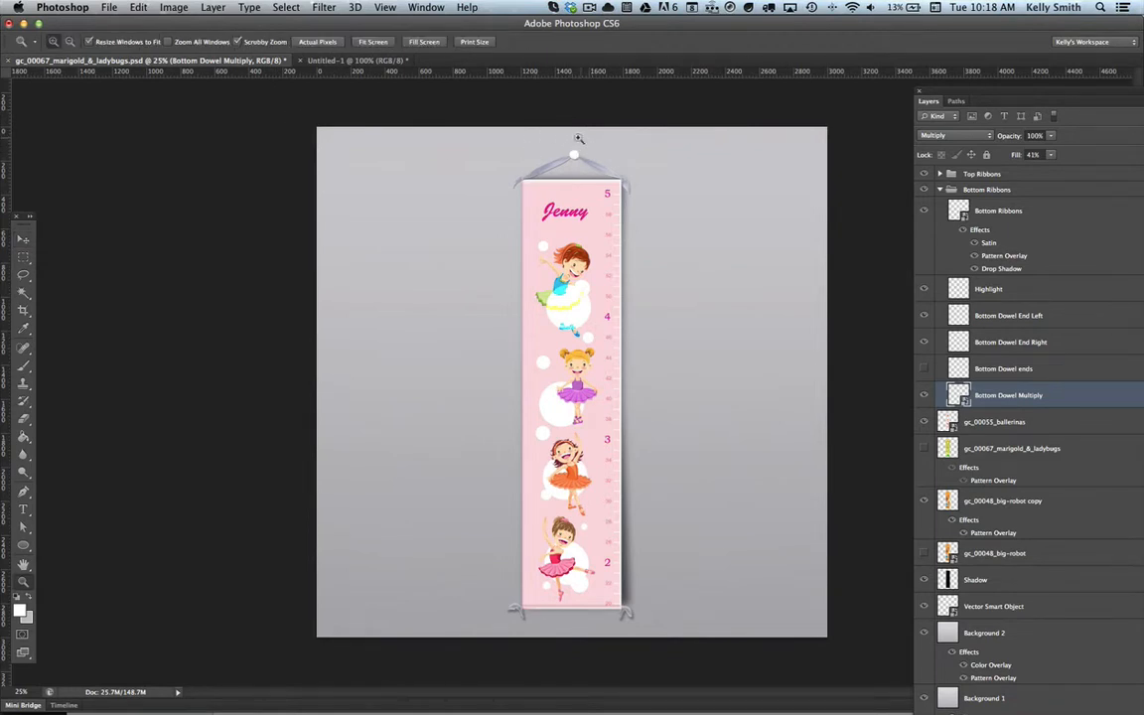
left_click(581, 149)
left_click(22, 257)
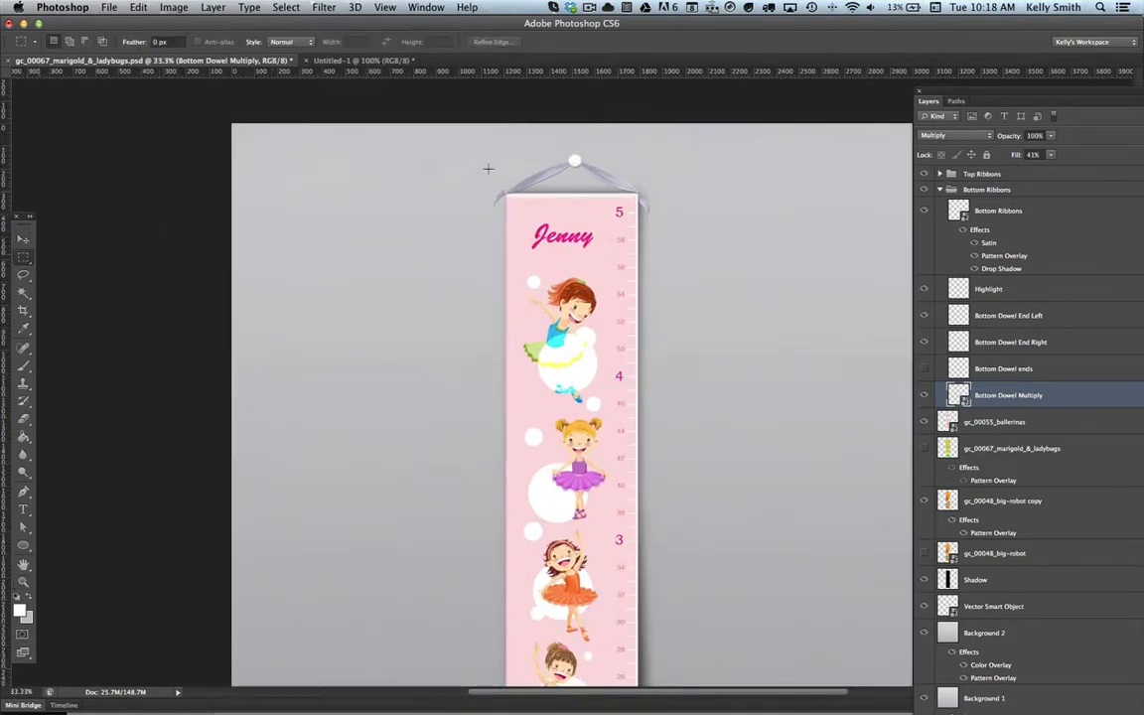
left_click_drag(573, 157, 581, 119)
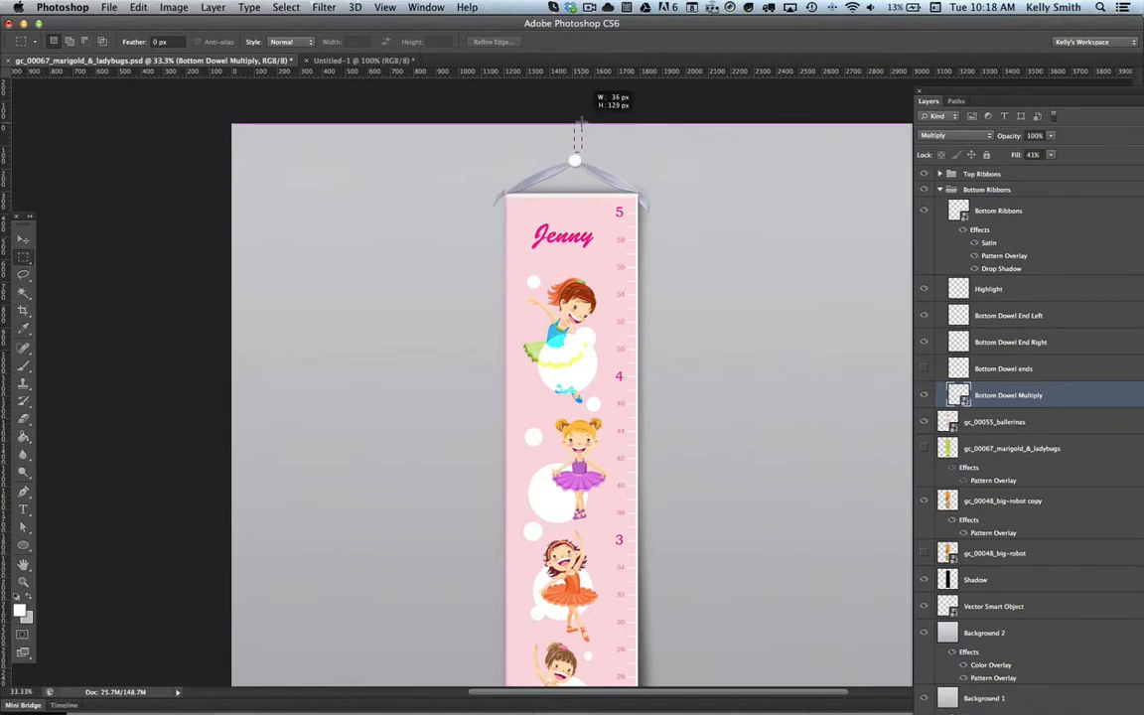
left_click_drag(581, 119, 581, 119)
scroll(494, 222, "down", 10)
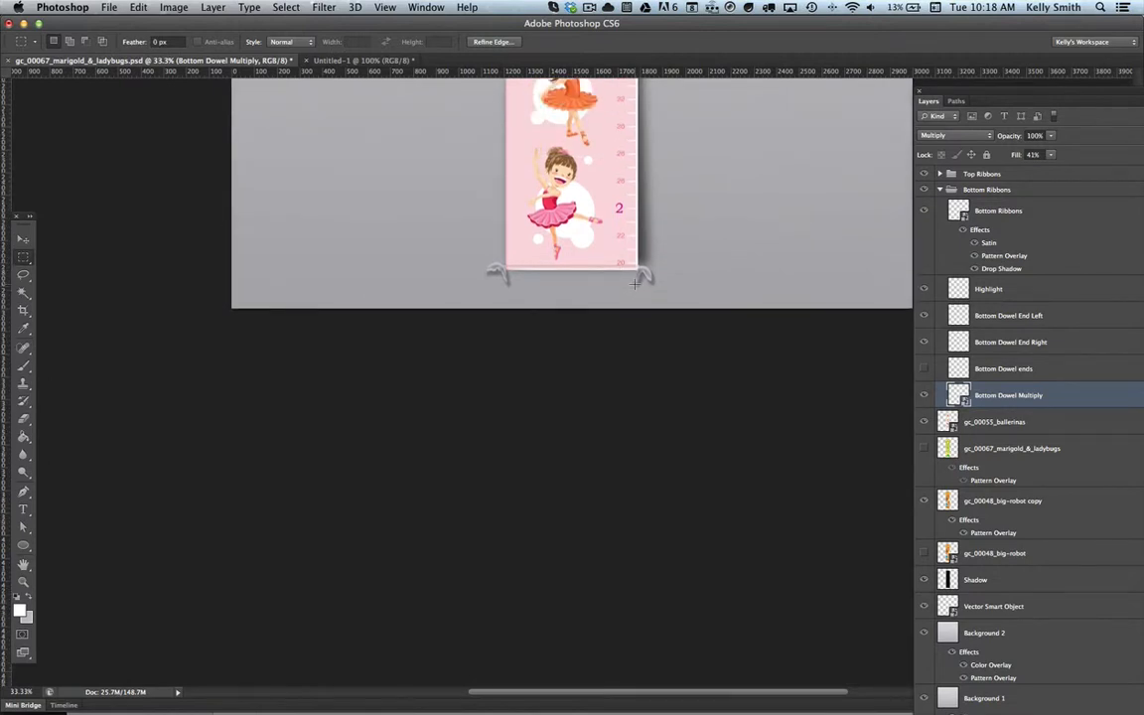
left_click_drag(635, 284, 645, 310)
key("super+d")
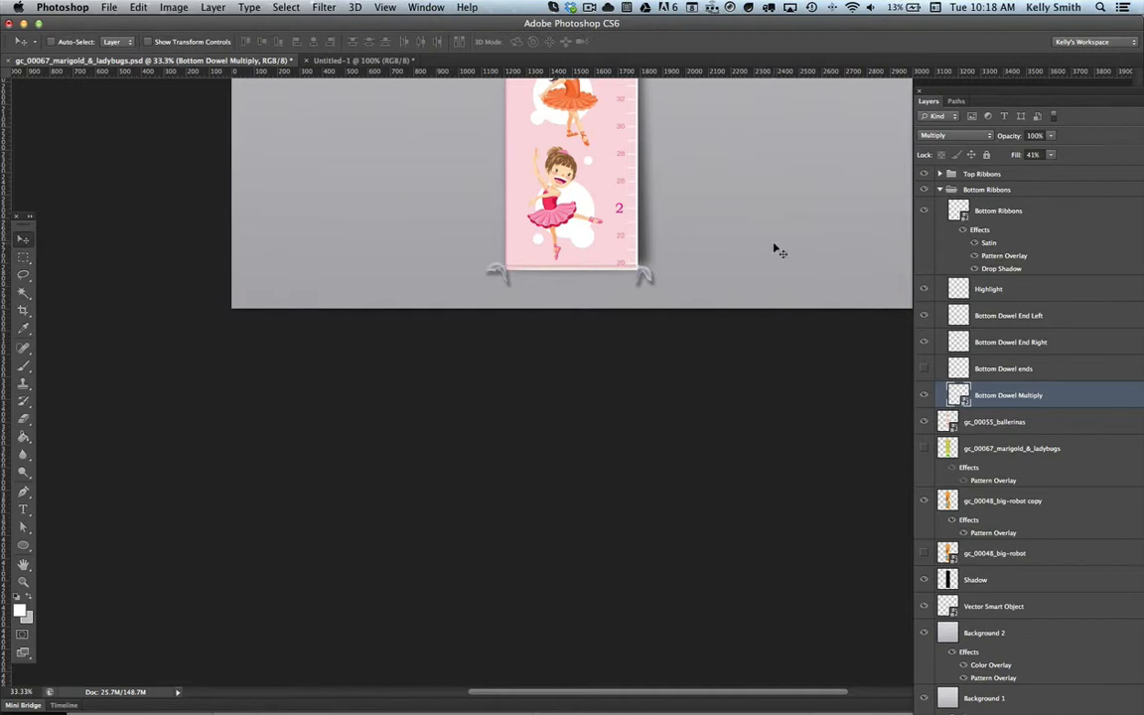
Step: Select all chart layers from Top Ribbons down to Vector Smart Object and nudge them up slightly on the background
scroll(774, 248, "up", 10)
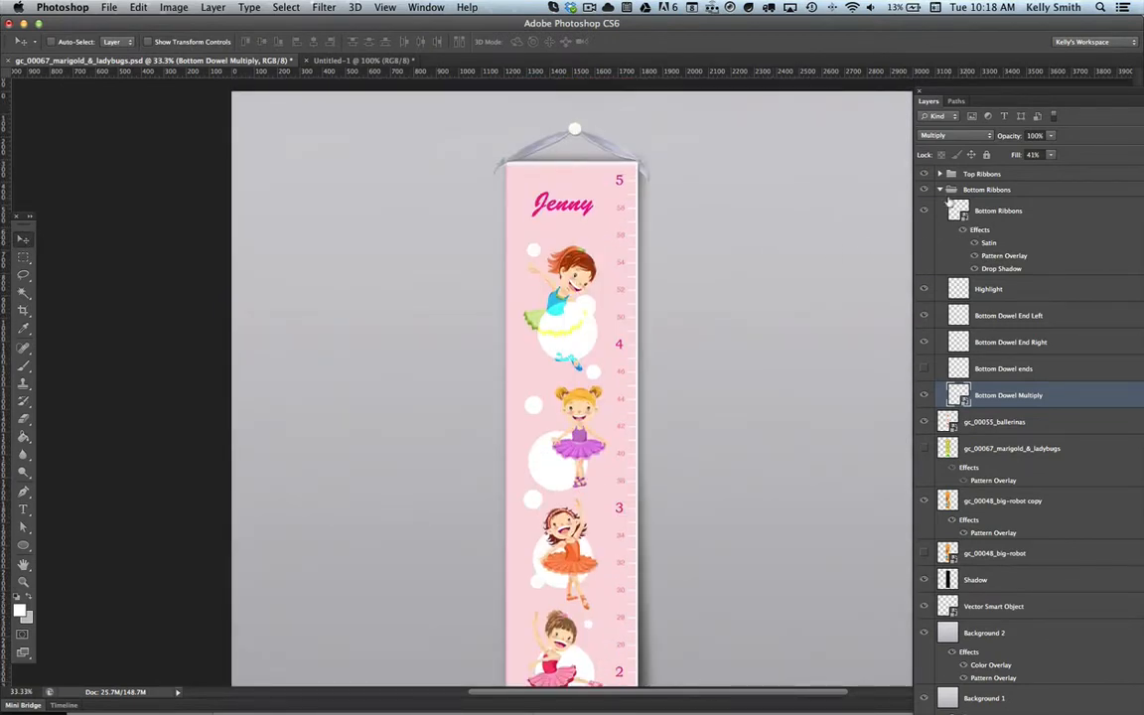
left_click(941, 190)
left_click(981, 174)
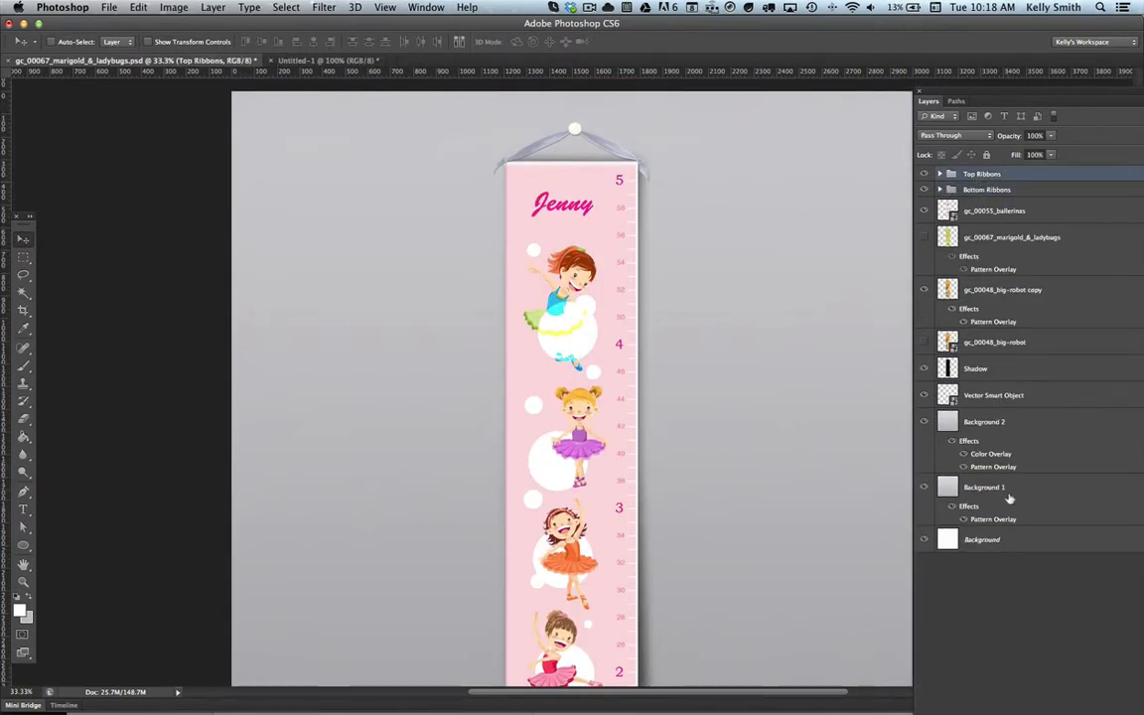
left_click(976, 395, "shift")
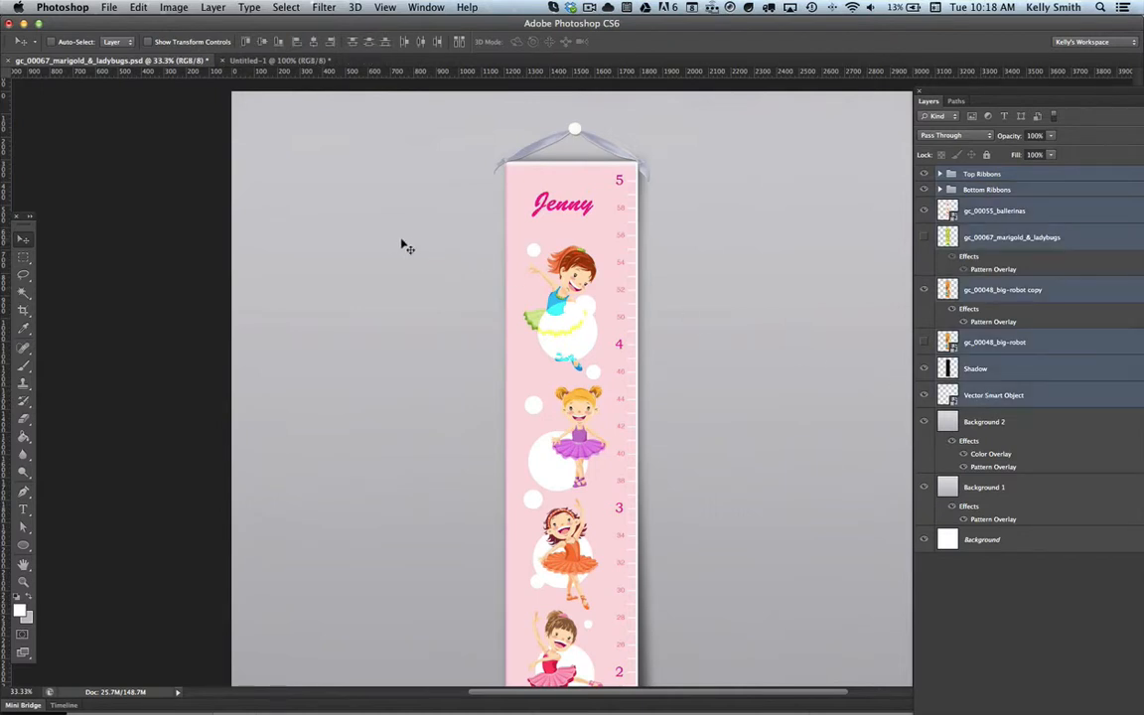
key("Up")
key("Up")
key("Up")
key("Up")
key("Up")
key("Up")
key("Up")
key("Up")
key("Up")
key("Up")
key("Up")
key("Up")
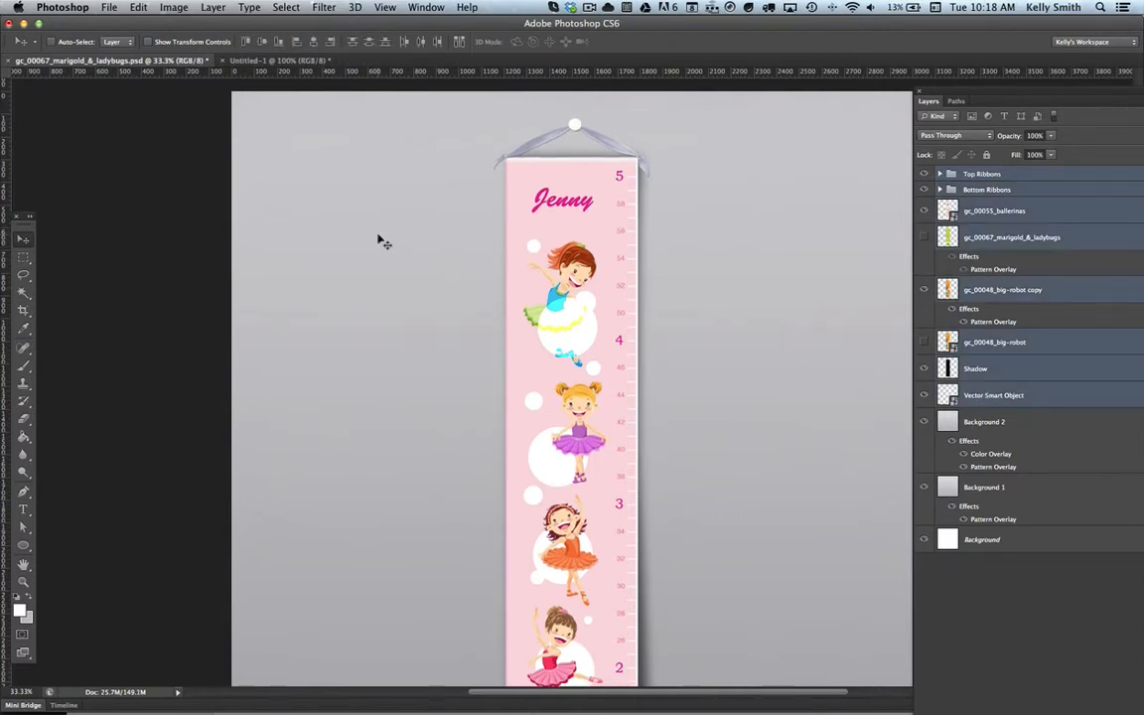
scroll(467, 245, "down", 3)
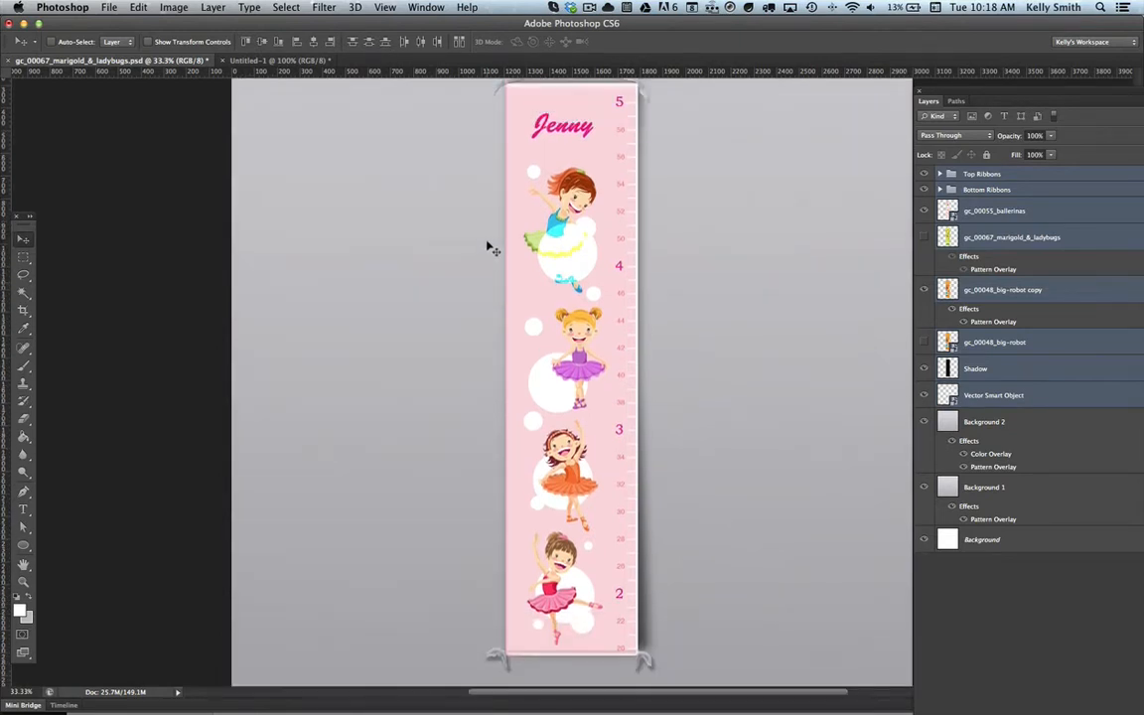
scroll(490, 248, "up", 3)
Step: Fine-tune the selected chart layers' vertical position with small nudges up and back down to balance the margins above and below
key("Up")
key("Up")
key("Up")
key("Up")
key("Up")
key("Up")
key("Up")
key("Up")
key("Up")
key("Up")
key("Up")
key("Up")
key("Up")
key("Up")
key("Up")
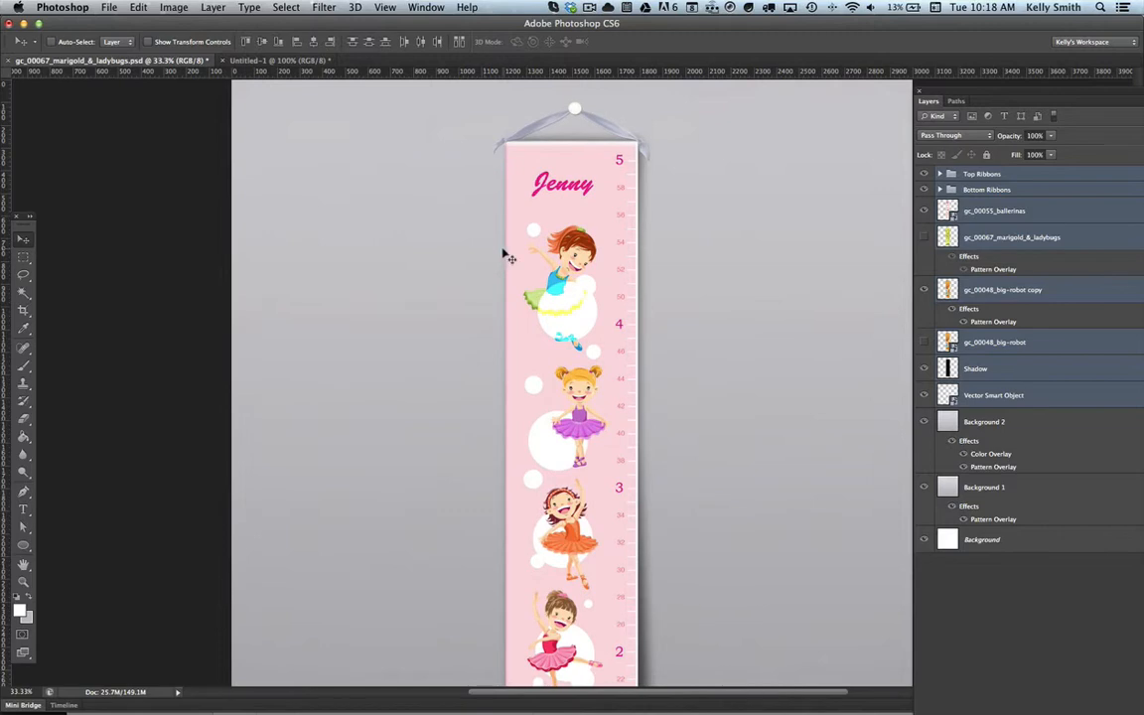
scroll(505, 253, "up", 2)
scroll(506, 253, "down", 10)
scroll(505, 255, "up", 10)
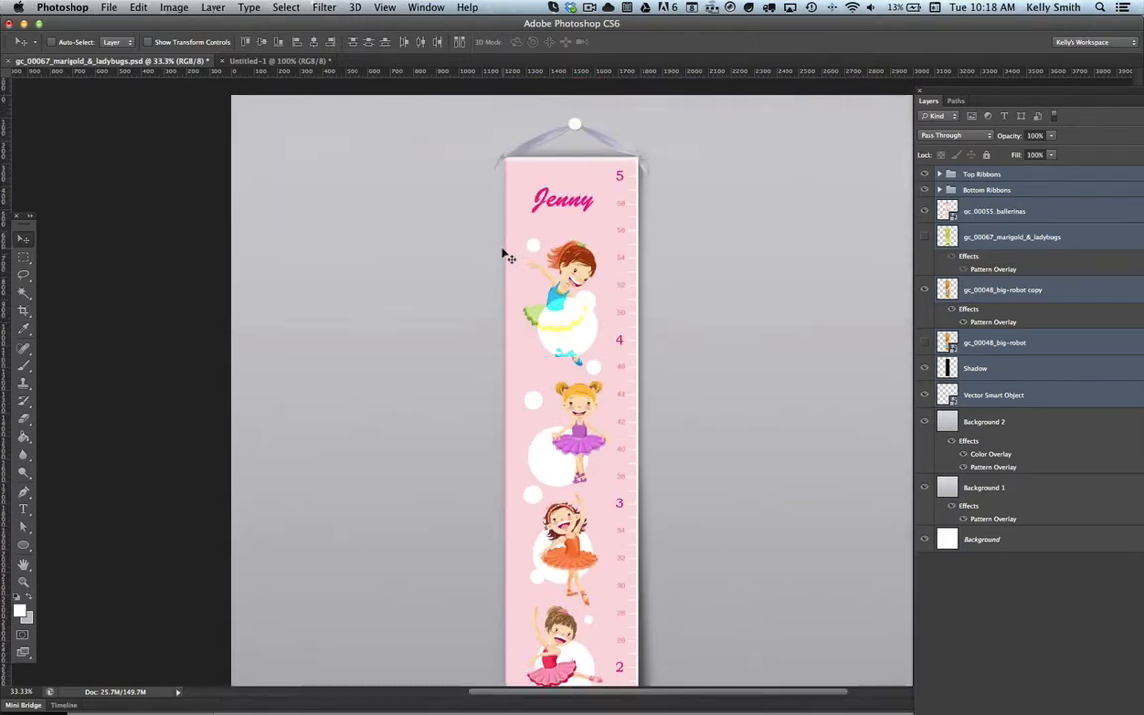
key("Down")
key("Down")
key("Down")
key("Down")
key("Down")
key("Down")
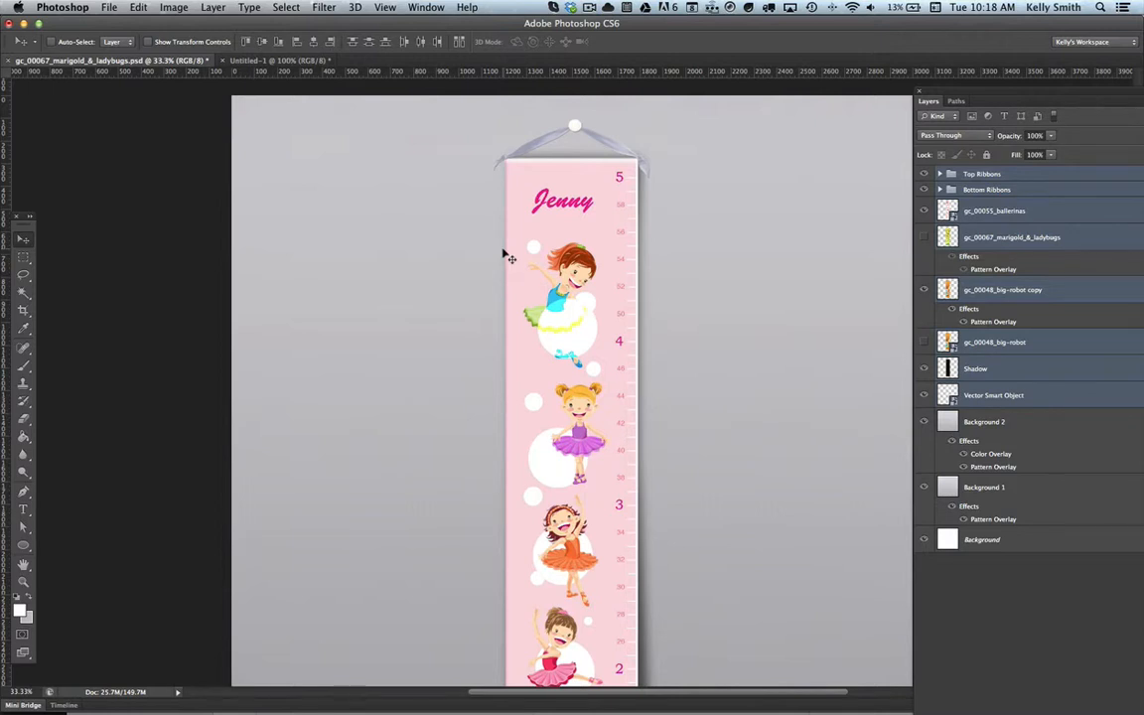
Step: Add a Pattern Overlay to the gc_00055_ballerinas layer using the pale fabric-like texture, Multiply blend mode and 100% opacity
left_click(1015, 215)
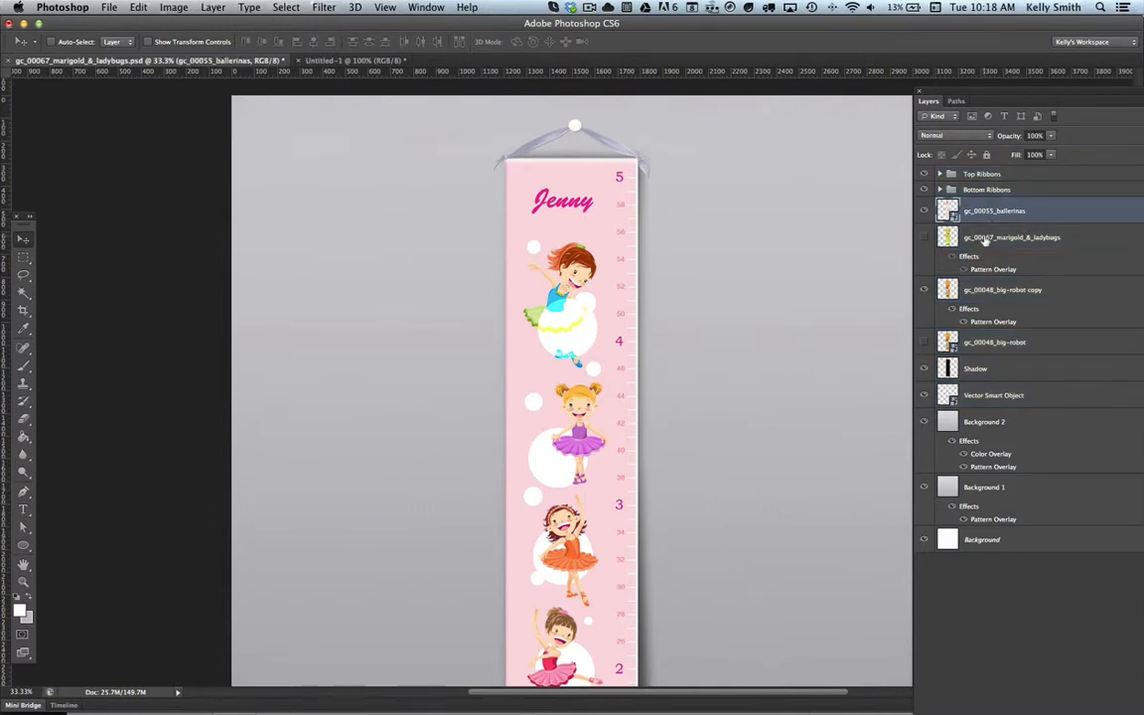
left_click(1015, 238)
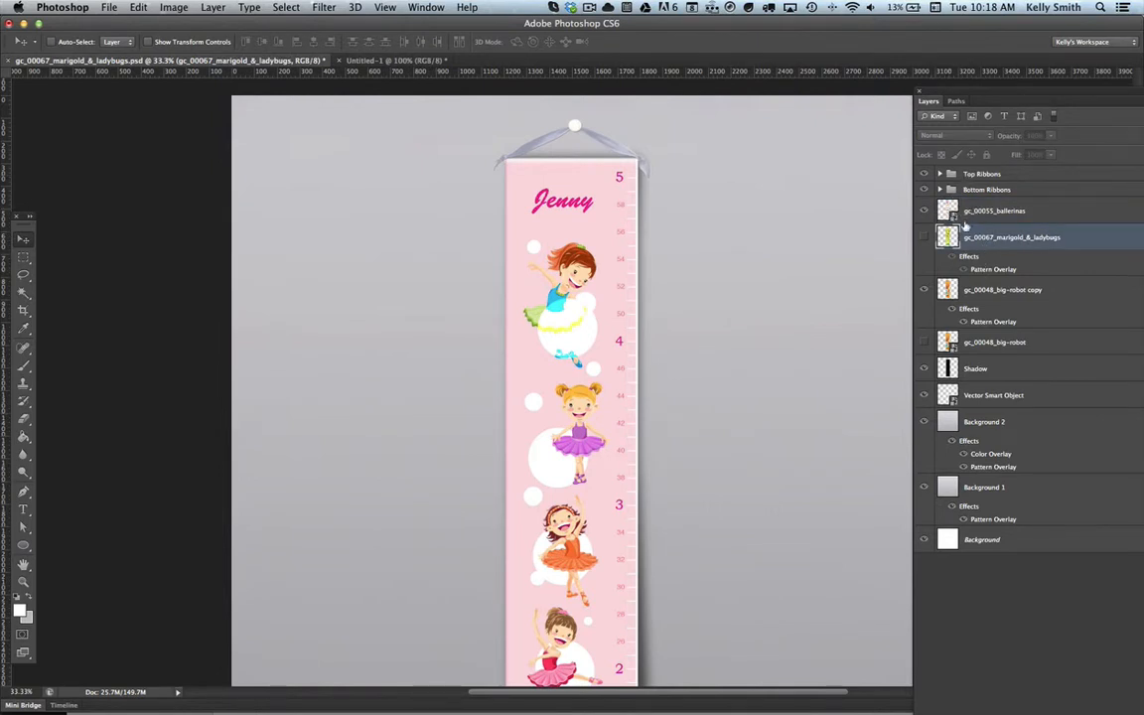
left_click(974, 212)
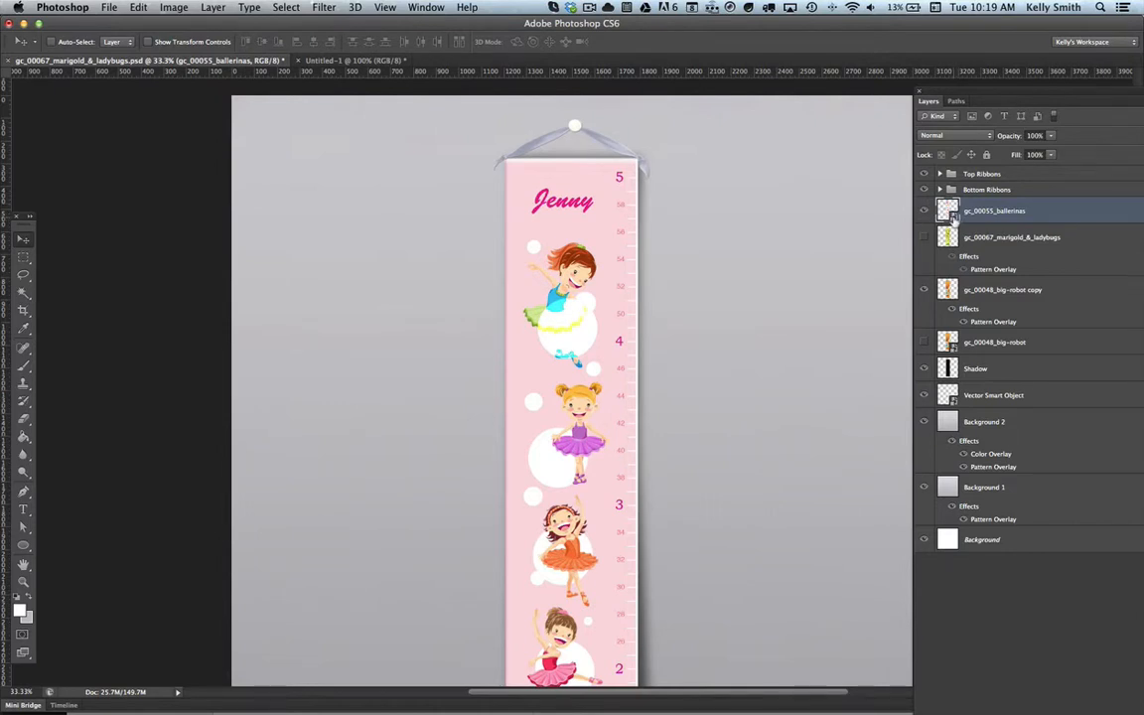
left_click(214, 8)
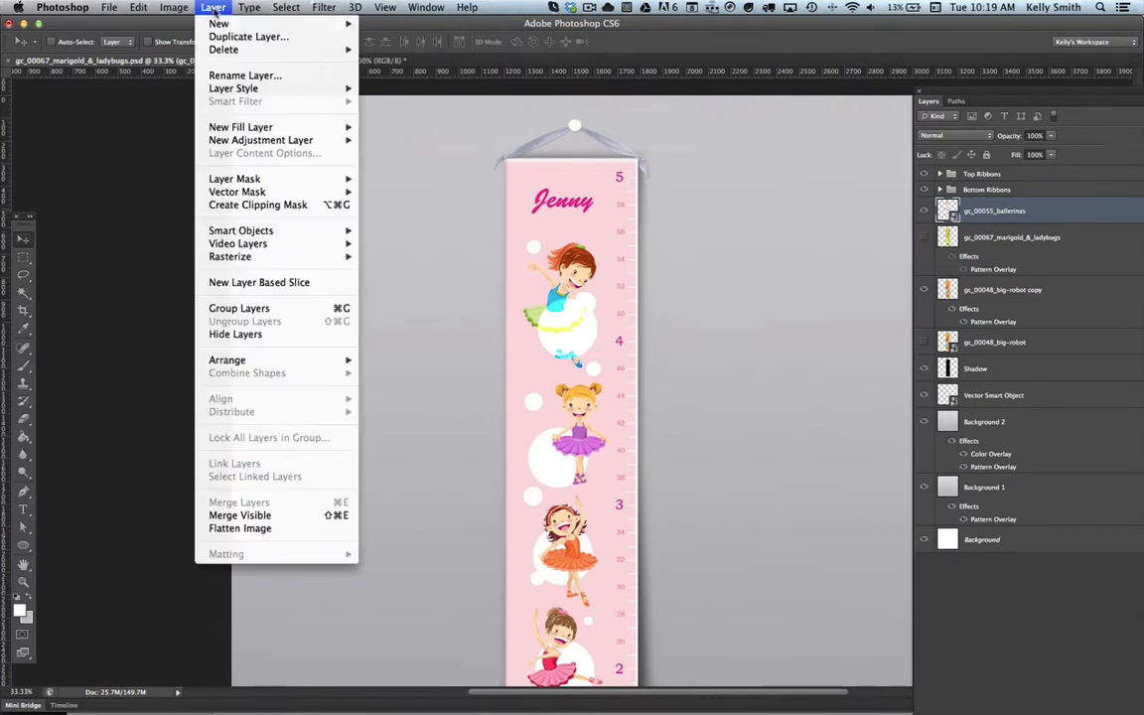
mouse_move(217, 89)
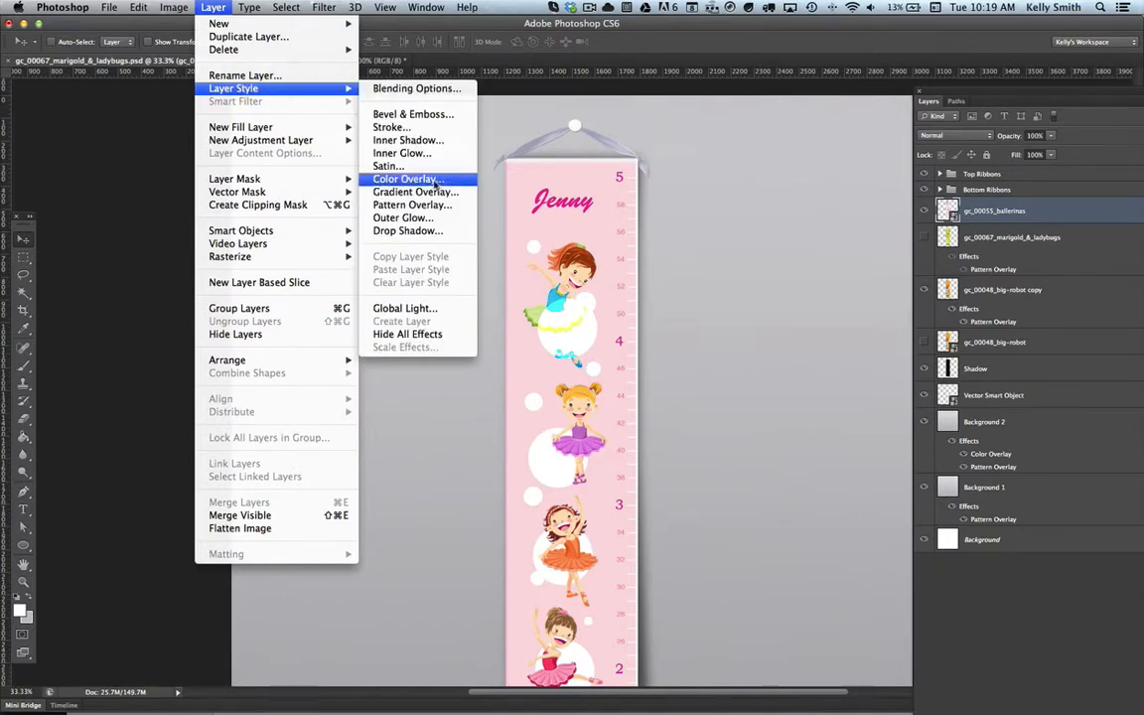
left_click(411, 204)
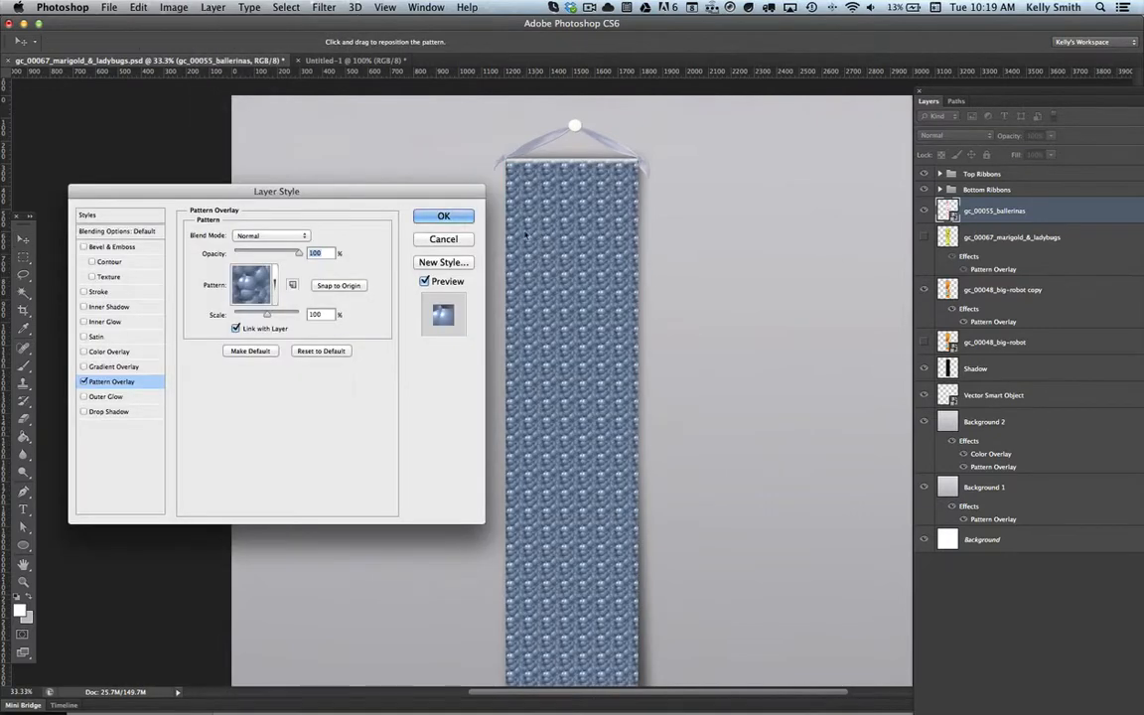
left_click(274, 285)
left_click(207, 324)
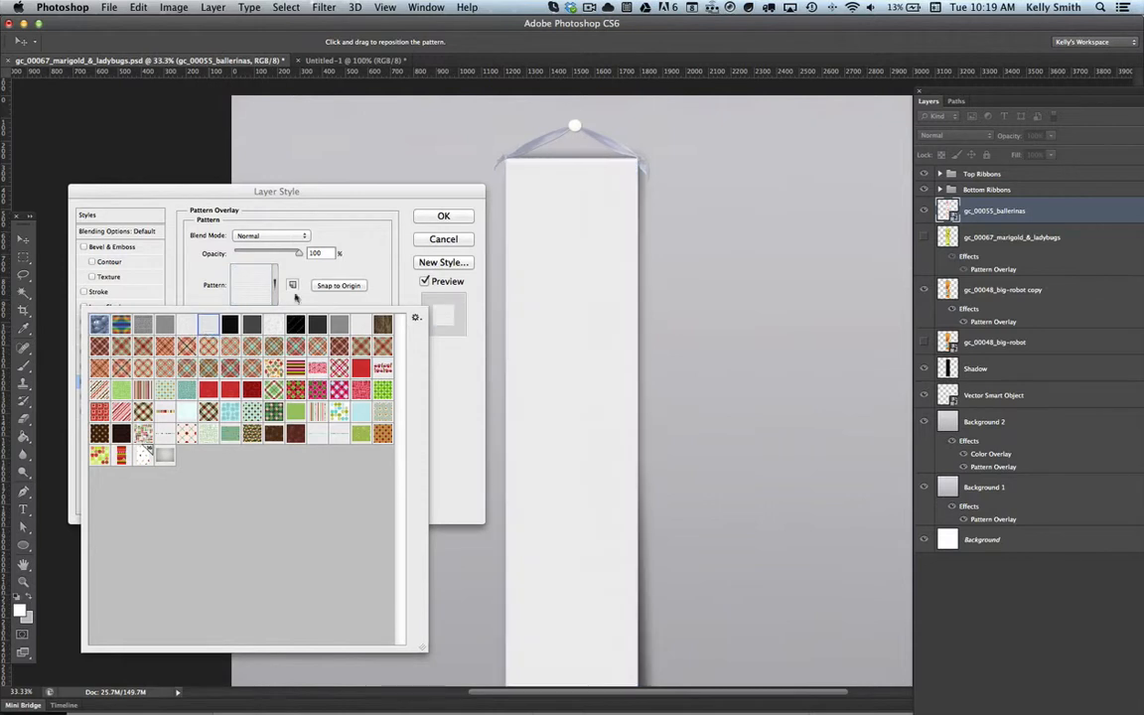
left_click(303, 240)
left_click(283, 266)
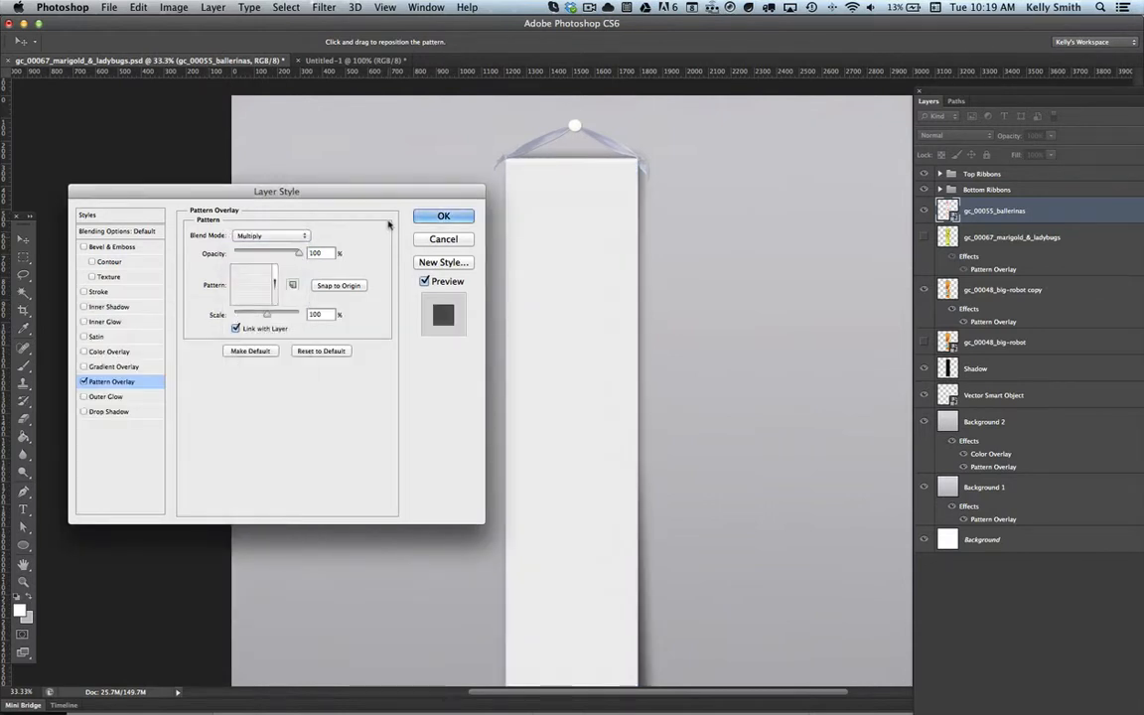
left_click(440, 218)
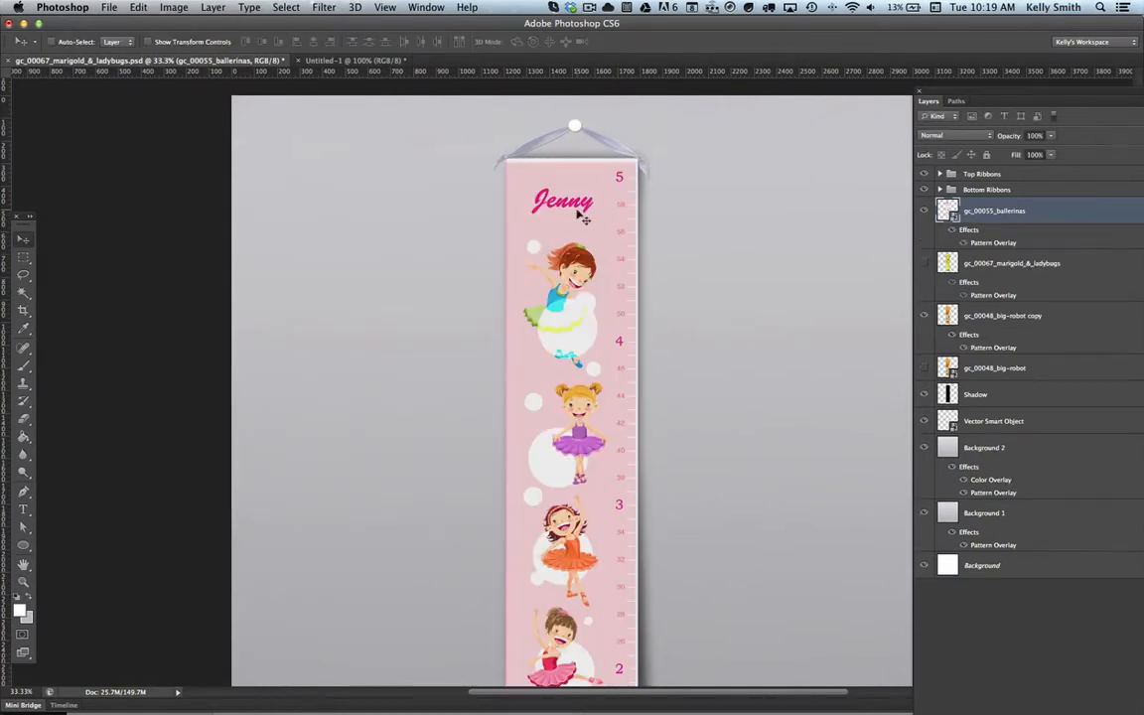
Step: Rasterize the gc_00055_ballerinas layer and warp its left and right edges slightly inward at the upper and lower side points, applying the transformation
right_click(990, 216)
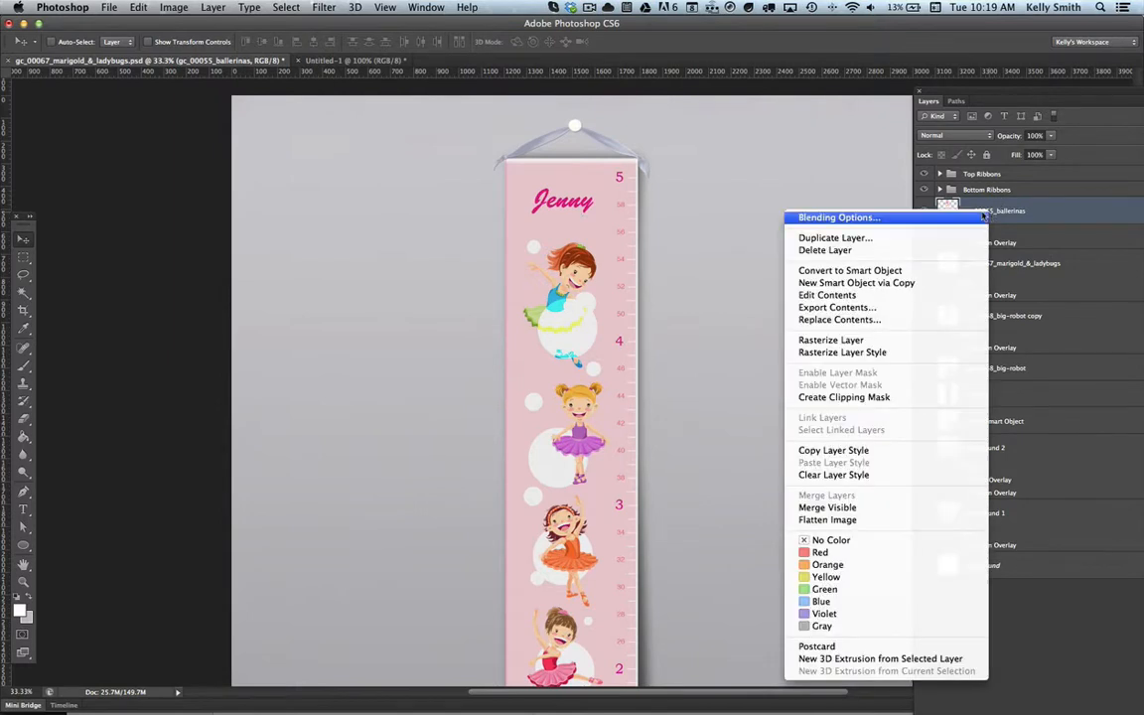
left_click(894, 340)
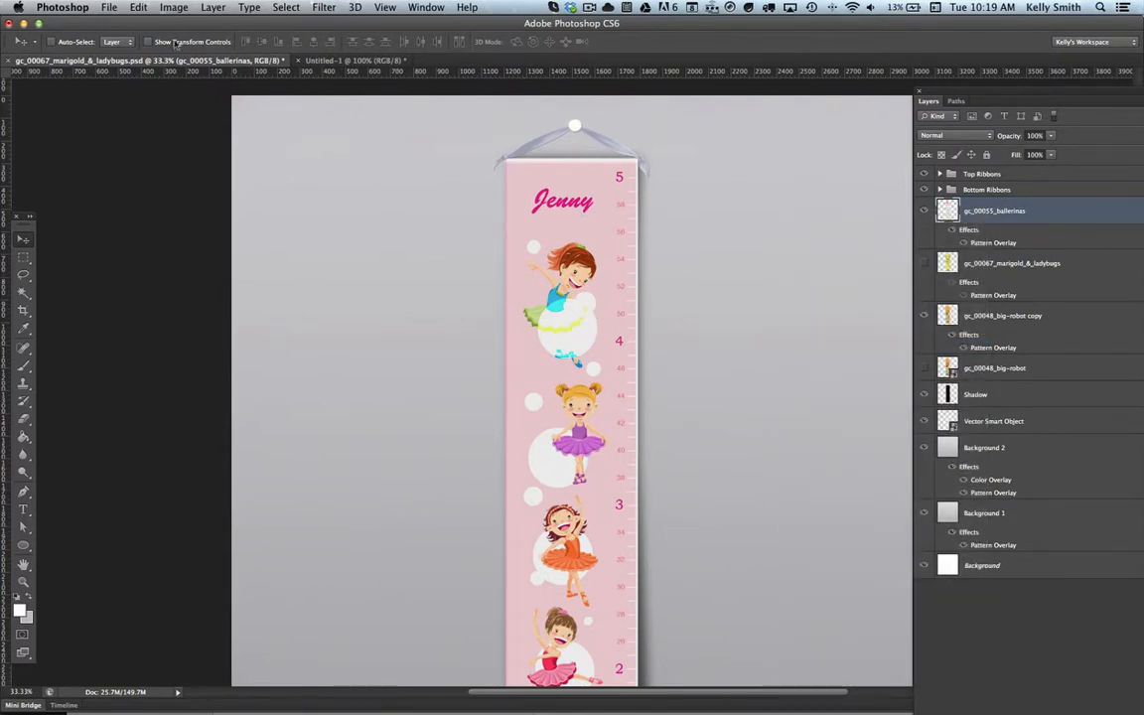
left_click(139, 7)
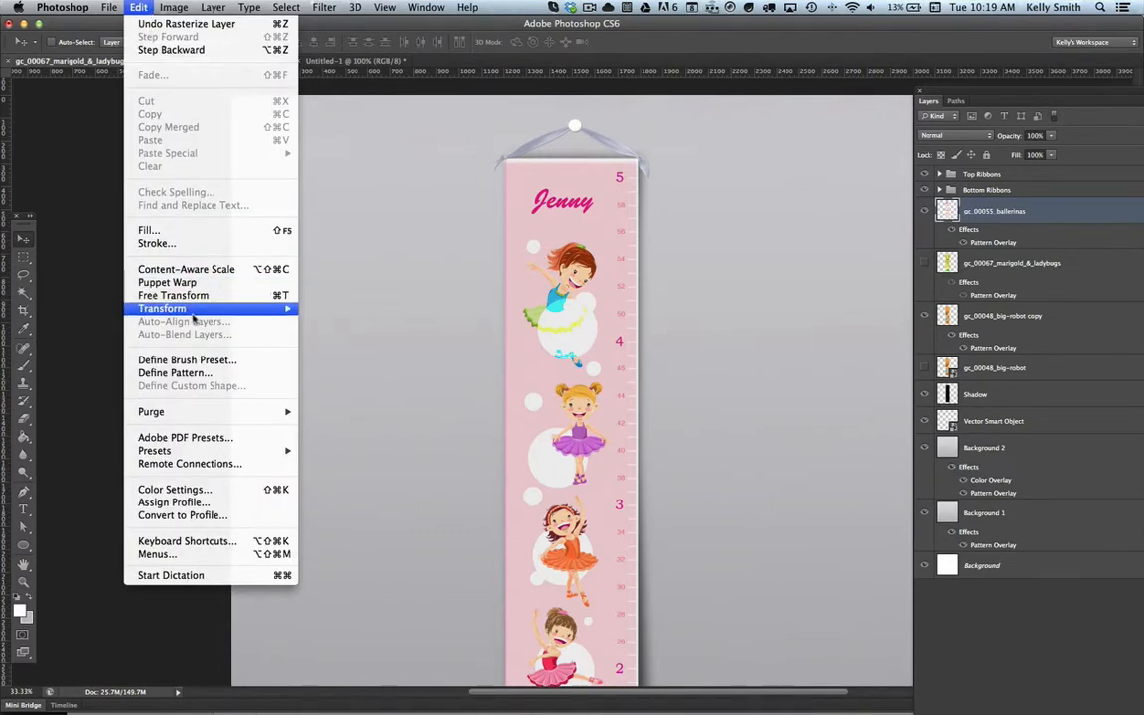
mouse_move(177, 287)
left_click(345, 400)
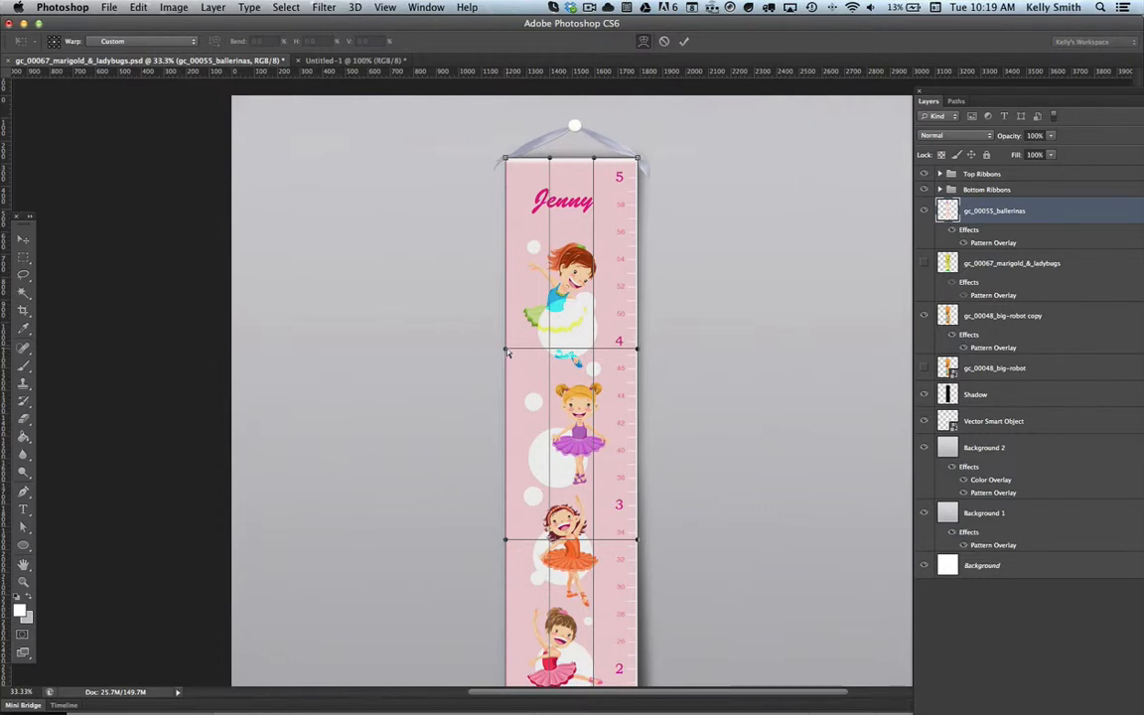
left_click_drag(507, 354, 511, 355)
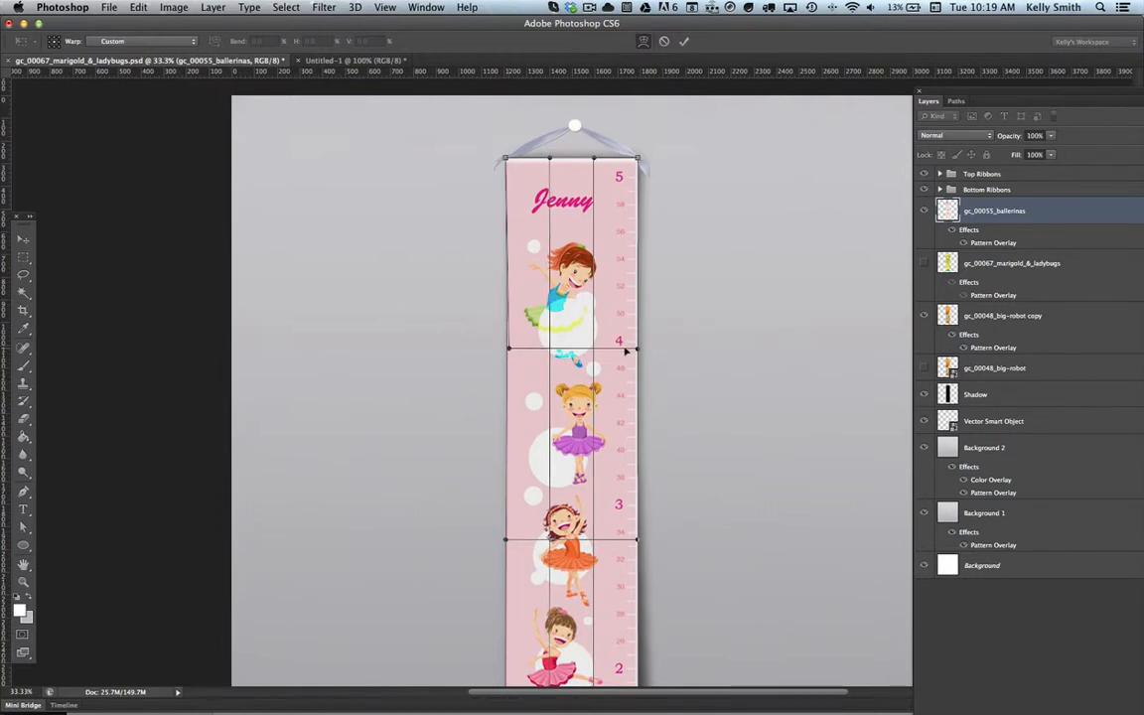
left_click_drag(637, 349, 635, 348)
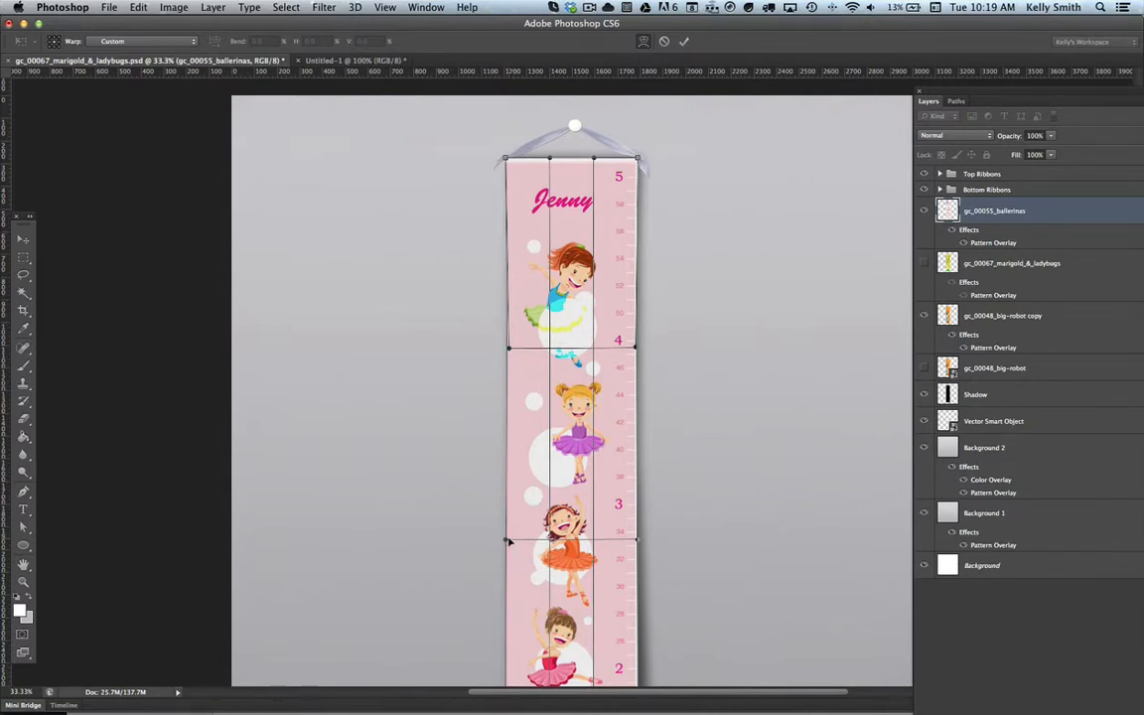
left_click_drag(509, 541, 507, 541)
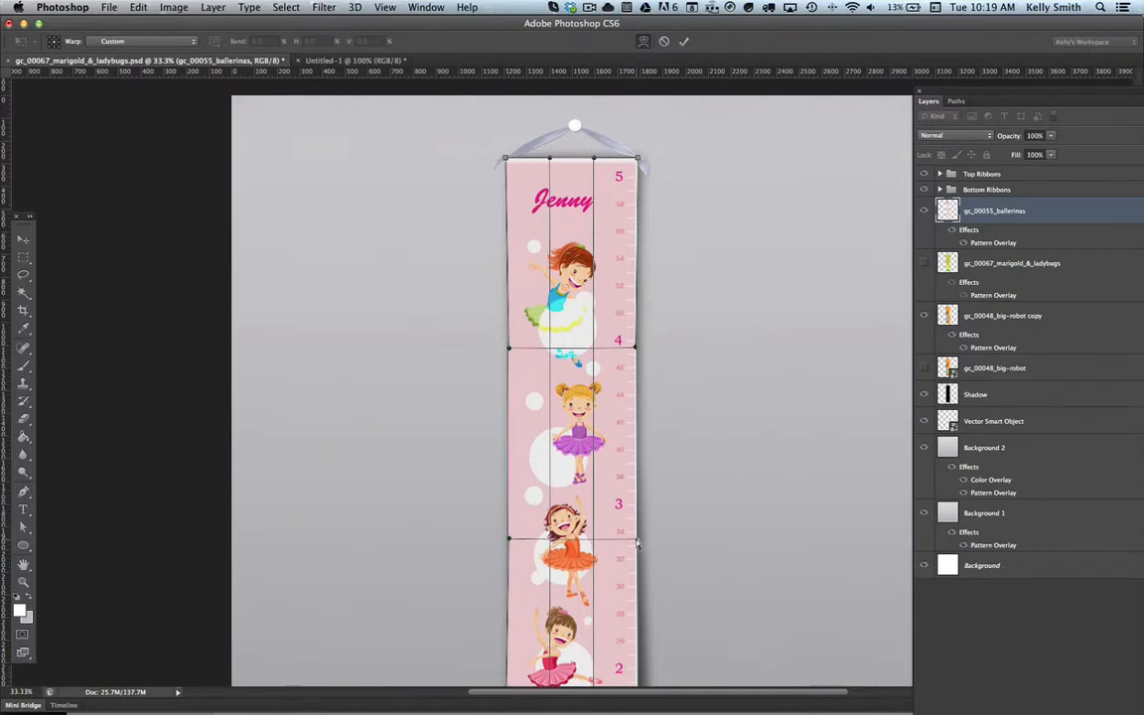
left_click_drag(638, 543, 635, 543)
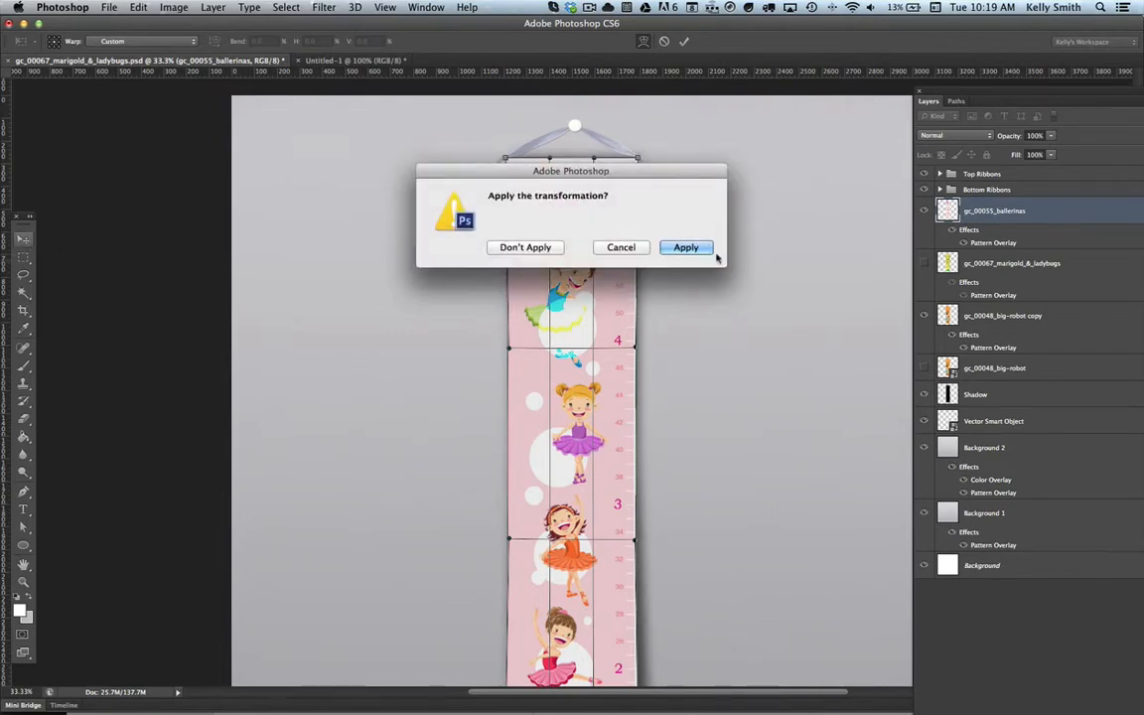
left_click(695, 248)
Step: Review the warped chart from end to end and save the gc_00067_marigold_&_ladybugs.psd document
scroll(715, 324, "down", 3)
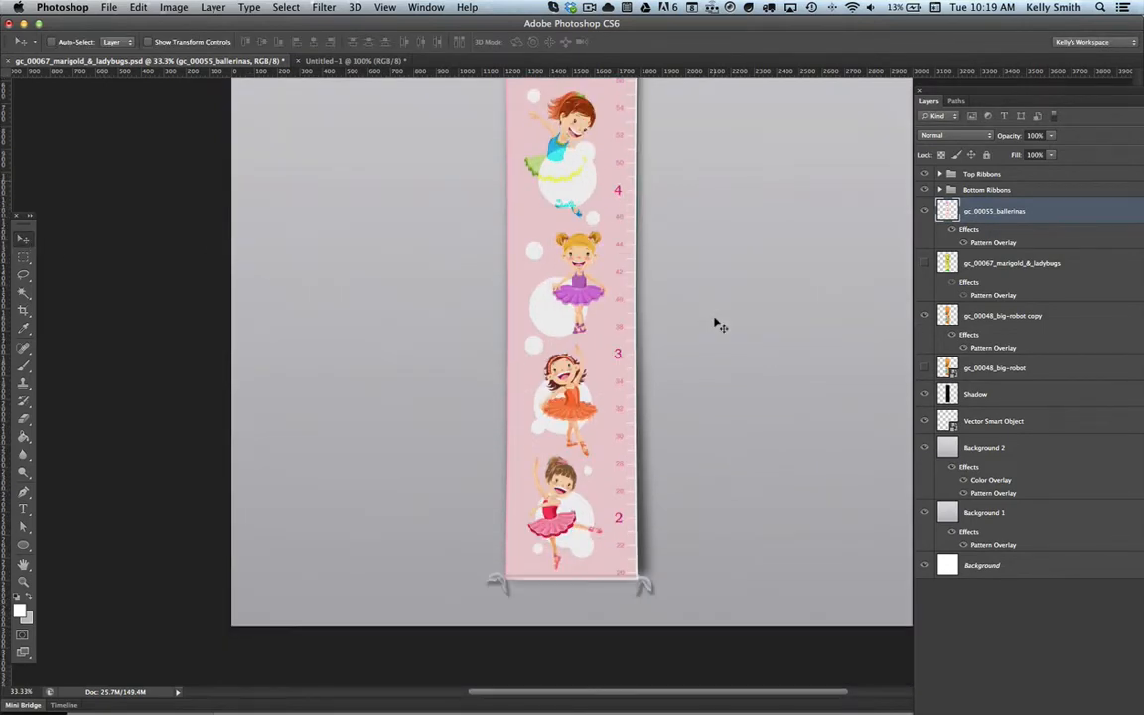
scroll(715, 324, "up", 3)
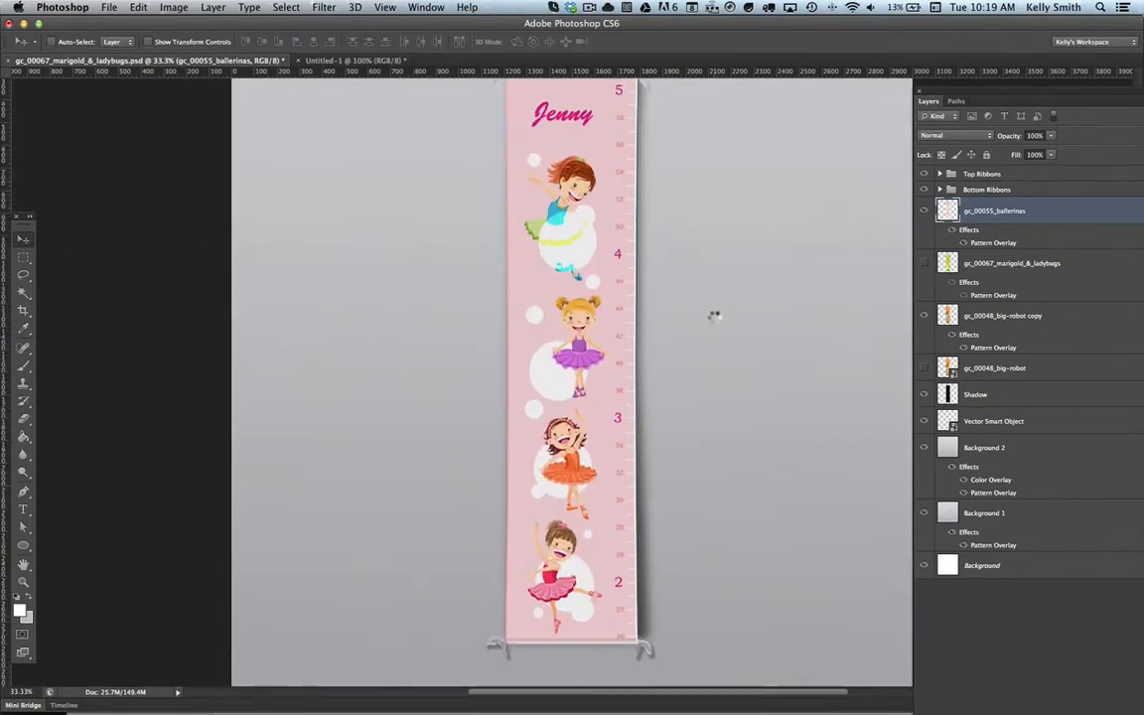
scroll(715, 325, "up", 3)
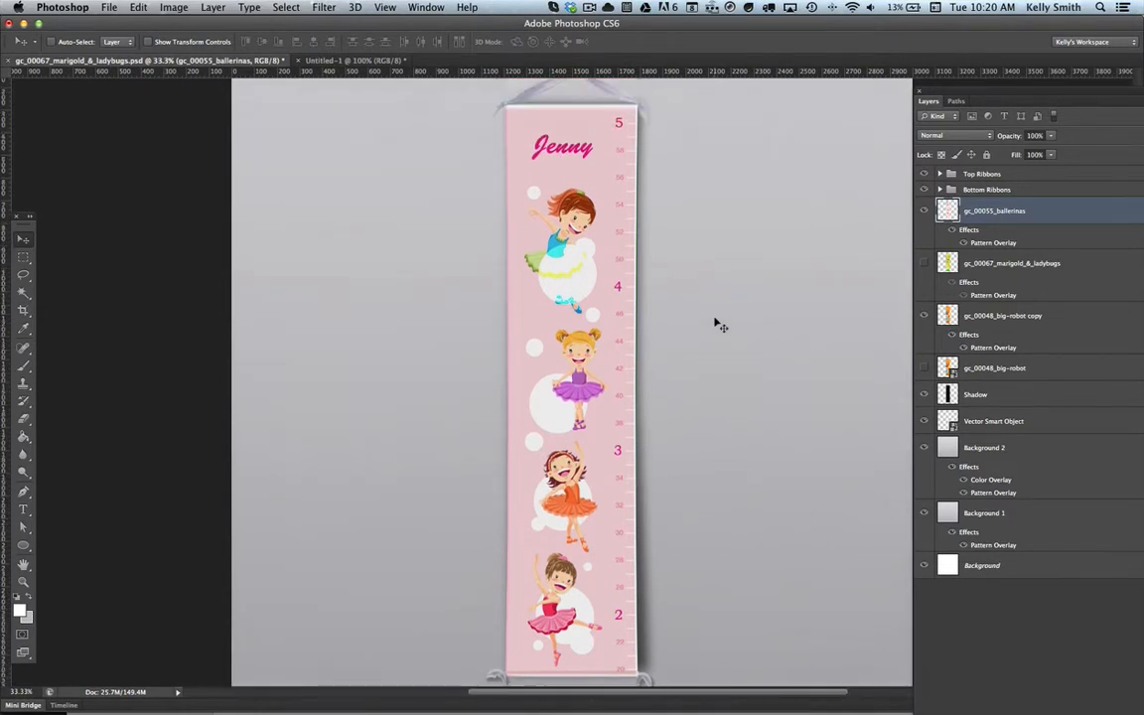
left_click(109, 8)
left_click(121, 143)
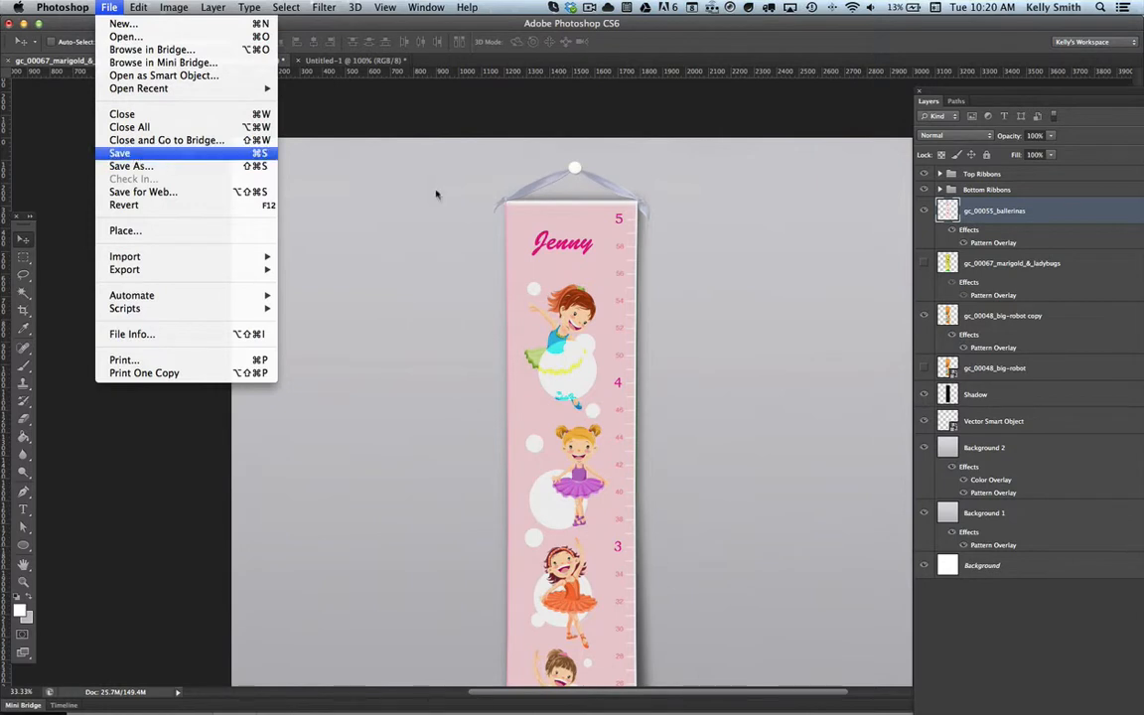
scroll(618, 332, "down", 5)
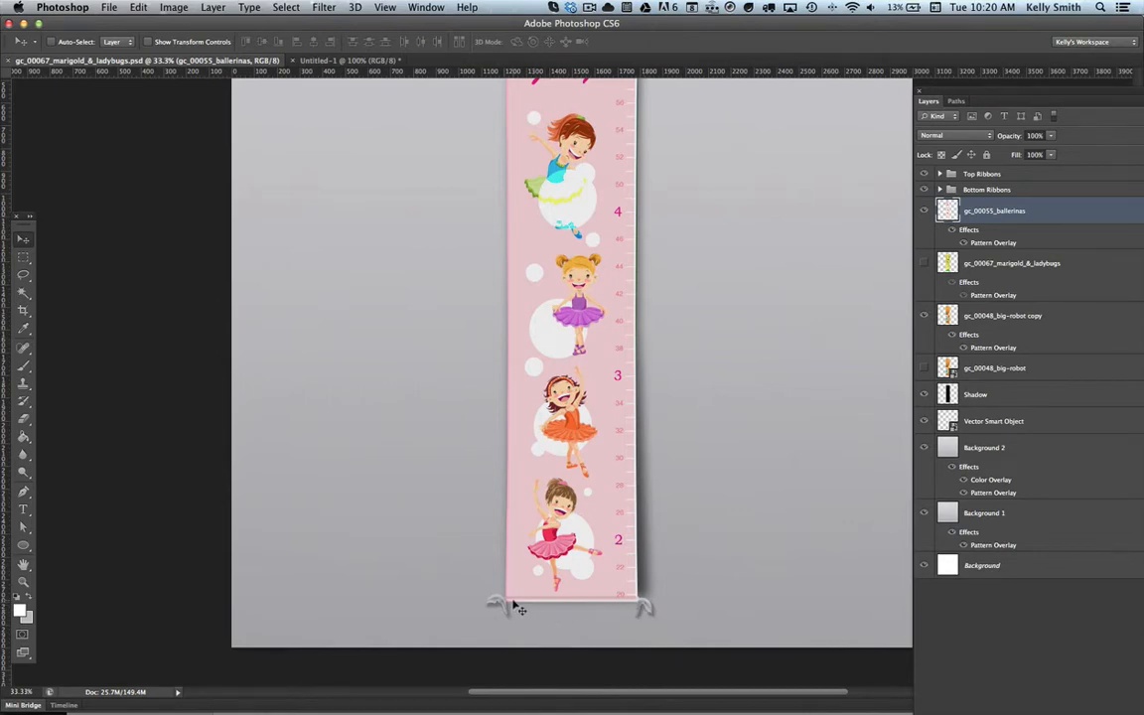
Step: Inspect the chart's lower ribbon corners, the fabric texture and the warped edges up close, finishing with the whole chart in view
key("z")
left_click_drag(494, 597, 605, 602)
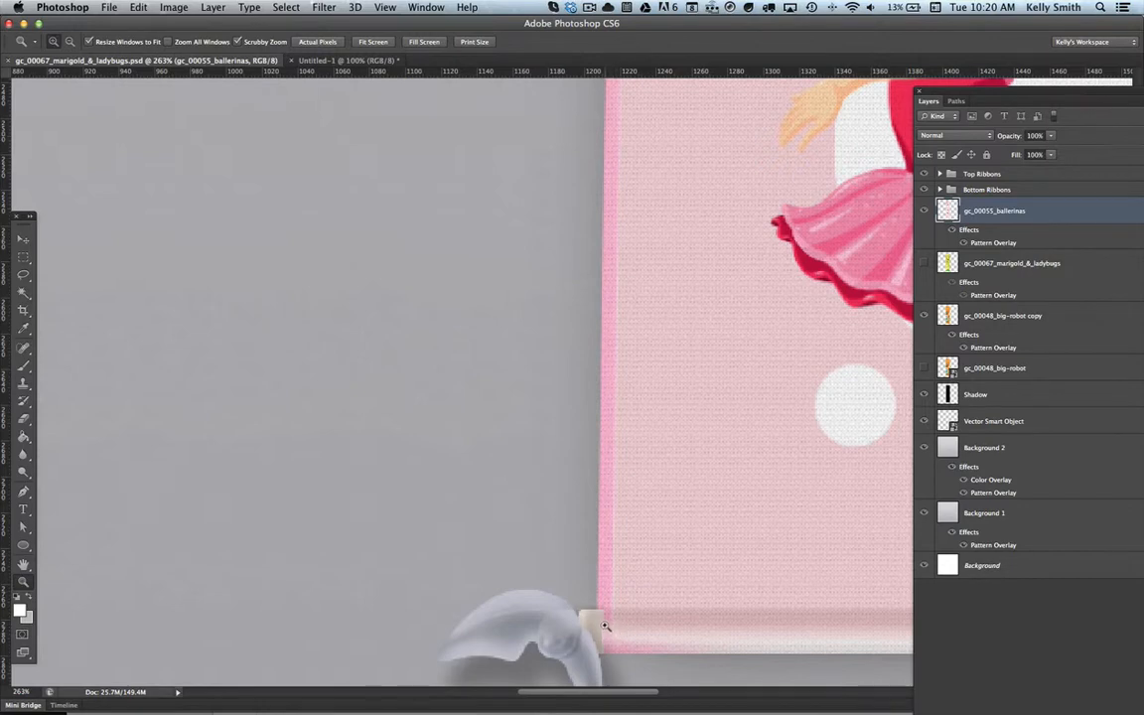
left_click(23, 240)
key("super+1")
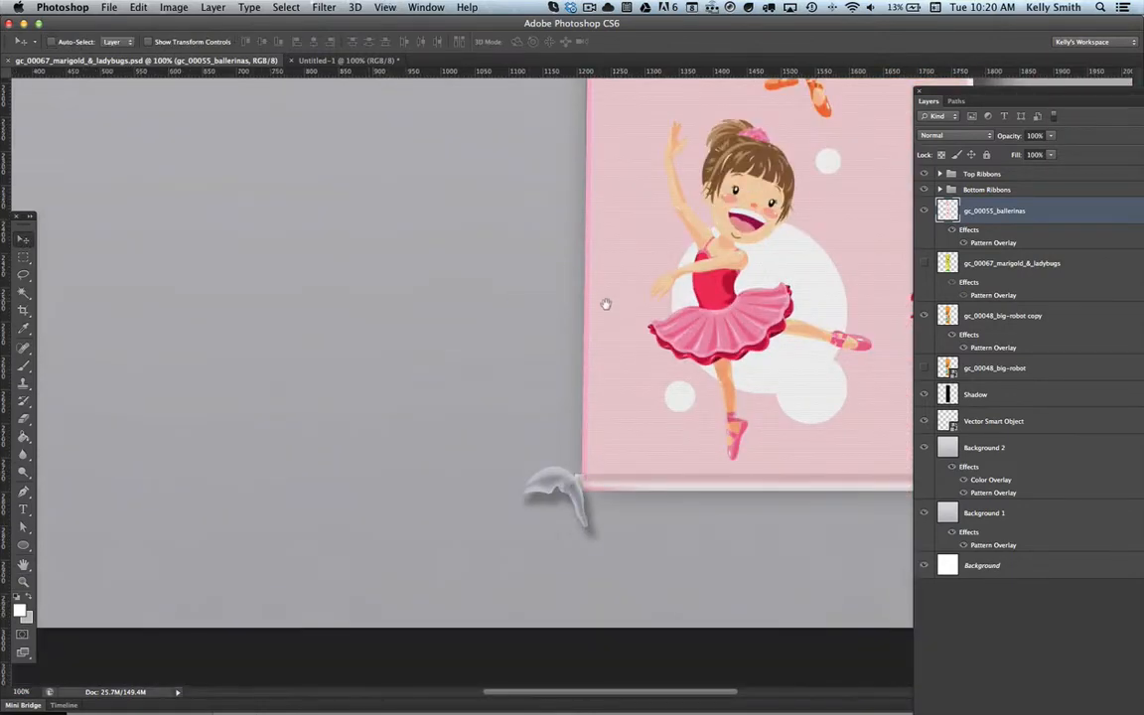
left_click_drag(605, 304, 429, 356)
left_click_drag(559, 297, 665, 407)
left_click_drag(666, 310, 636, 439)
key("super+minus")
key("super+minus")
key("super+minus")
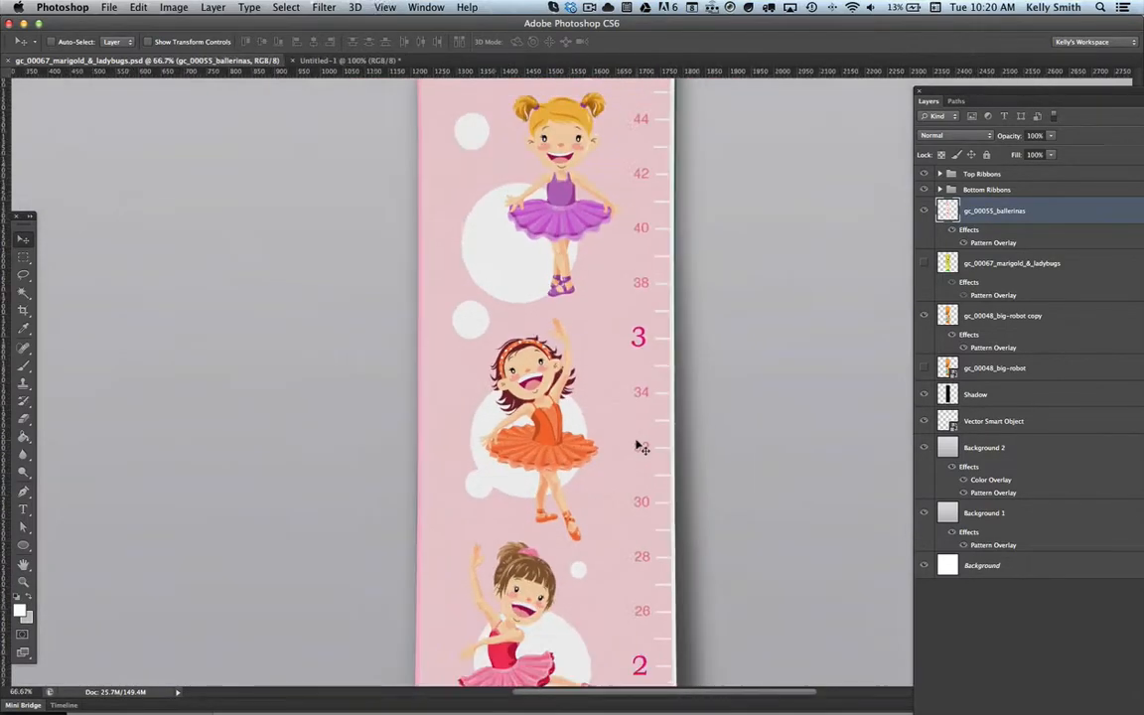
key("super+minus")
key("super+plus")
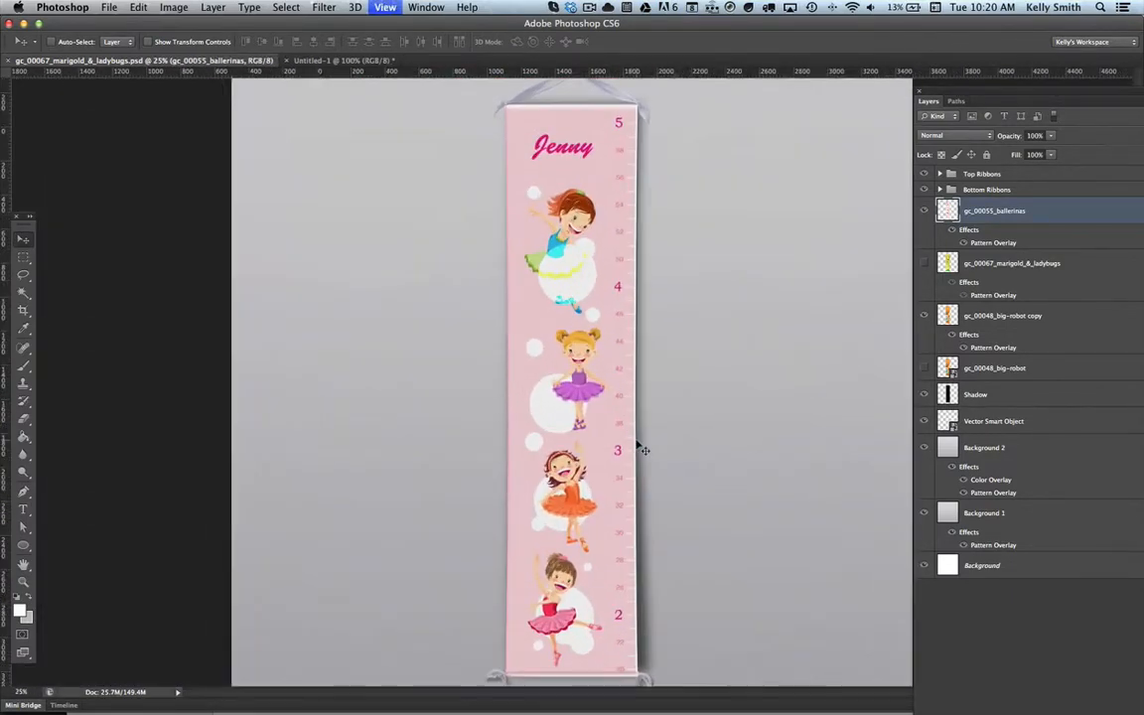
Step: Start saving the mockup as a separate file, keeping With Ribbons as the destination folder
left_click(100, 8)
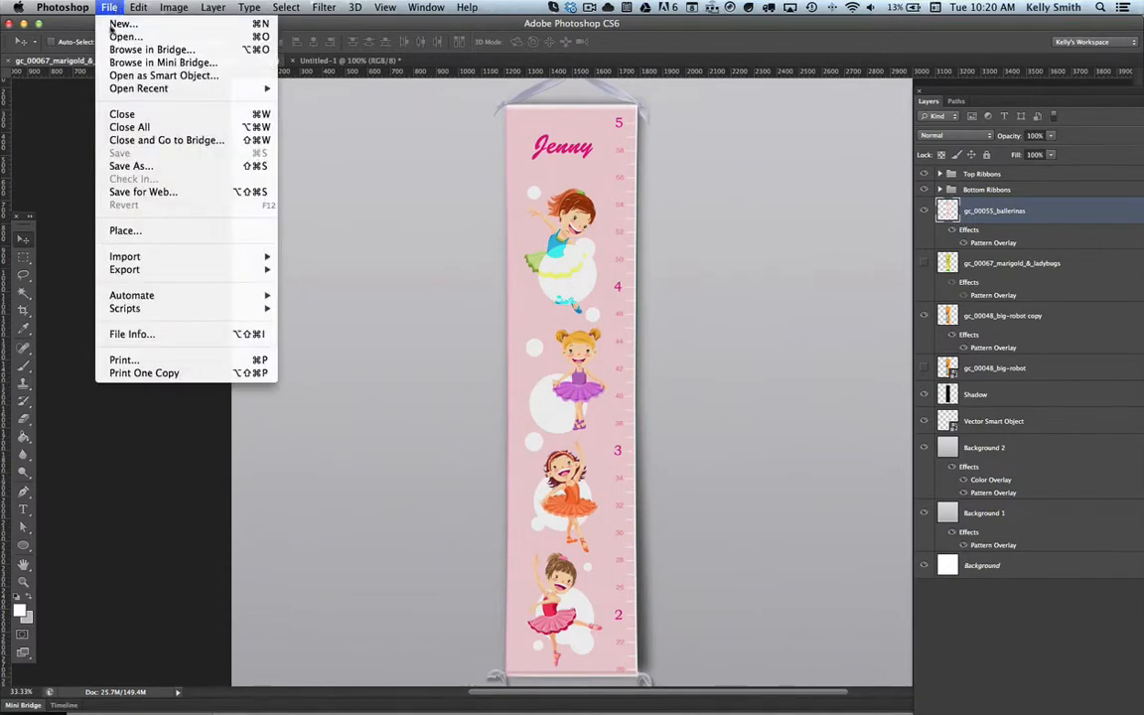
left_click(135, 167)
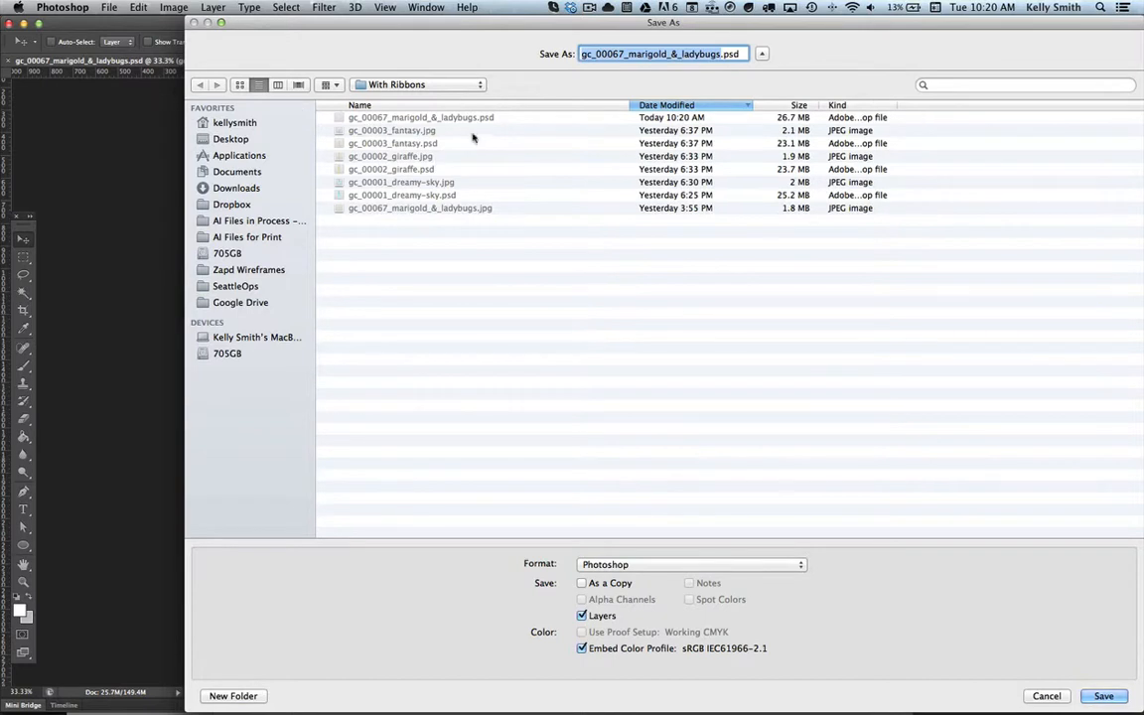
left_click(441, 88)
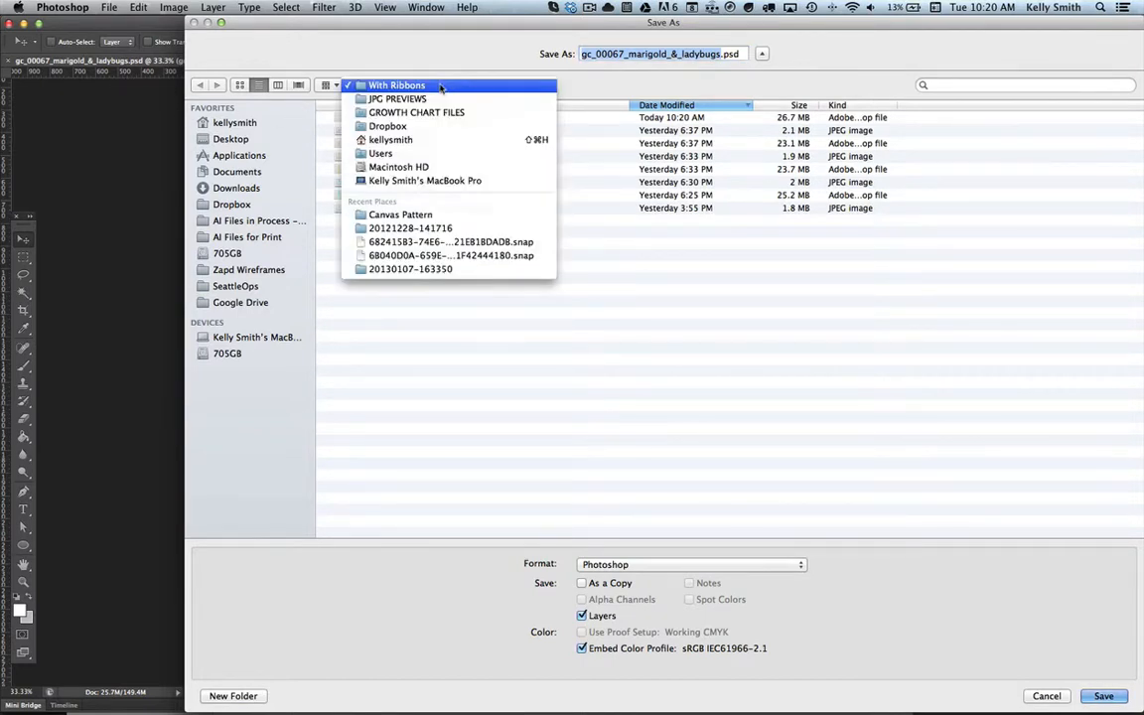
left_click(441, 87)
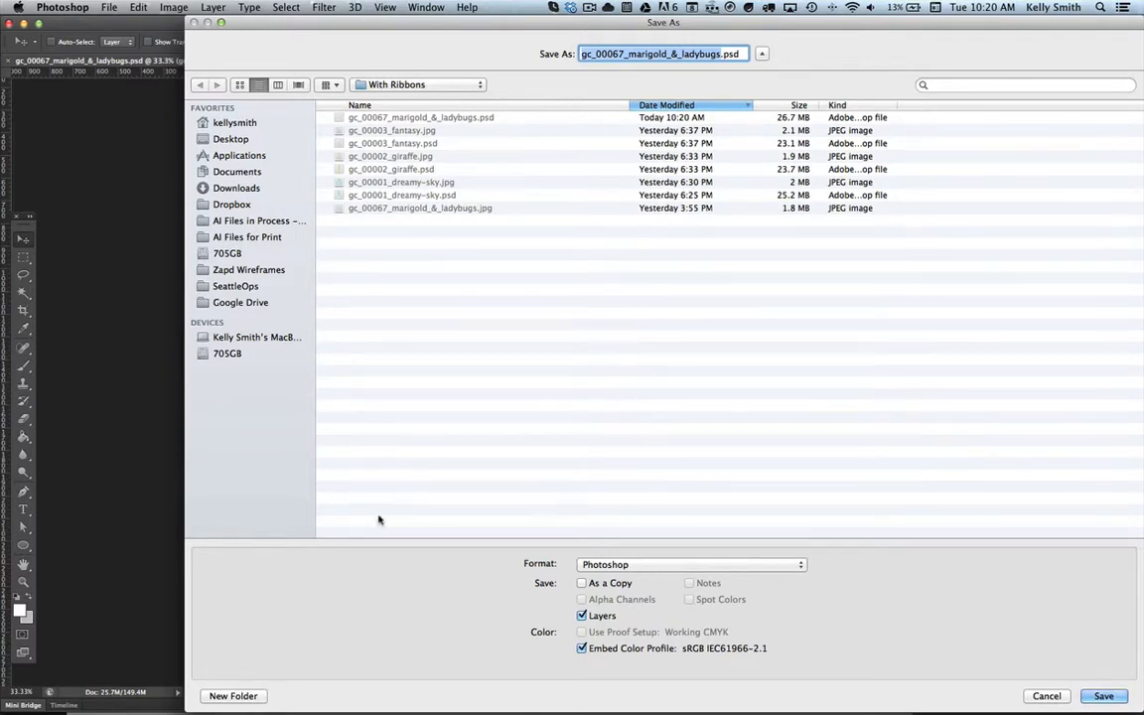
Step: Switch to Finder, open AI Files for Print inside MASTER IMAGE LIBRARY and copy the name of gc_00055_ballerinas.ai
key("super+Tab")
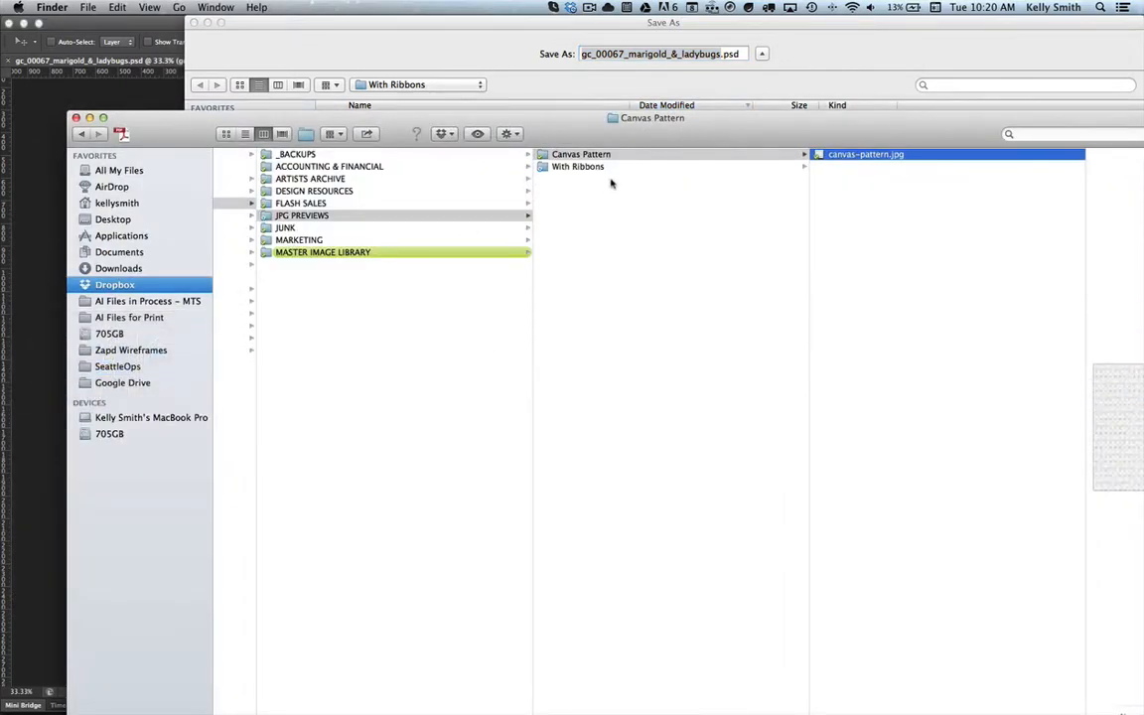
left_click(327, 254)
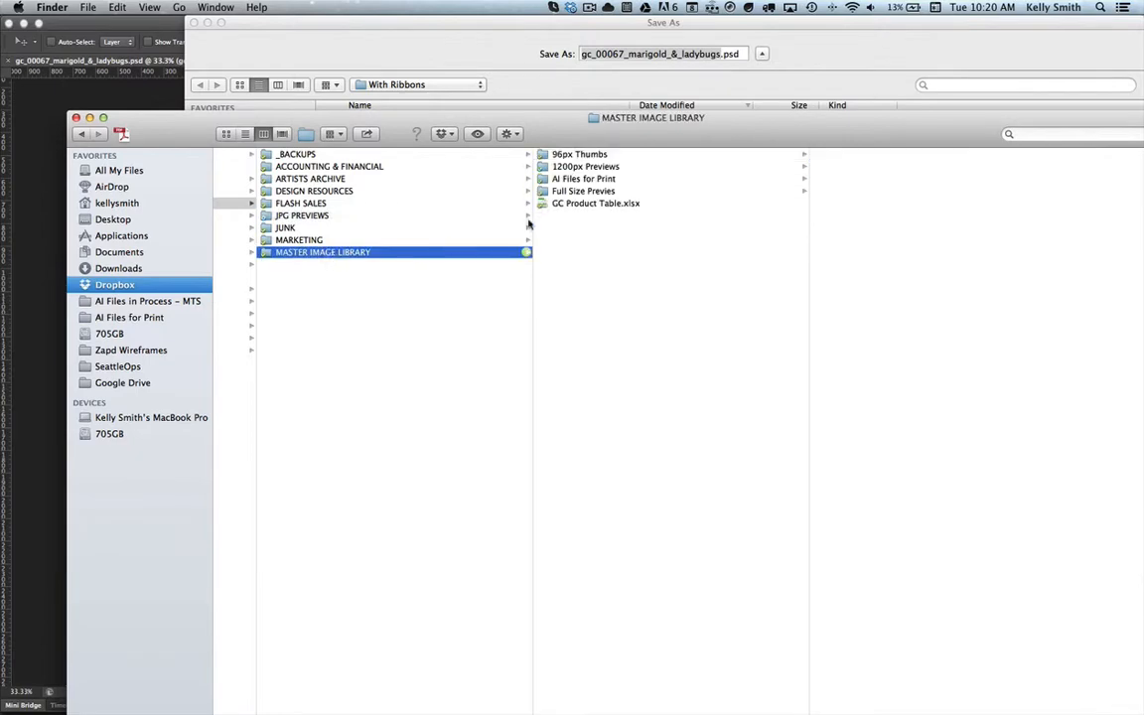
left_click(584, 179)
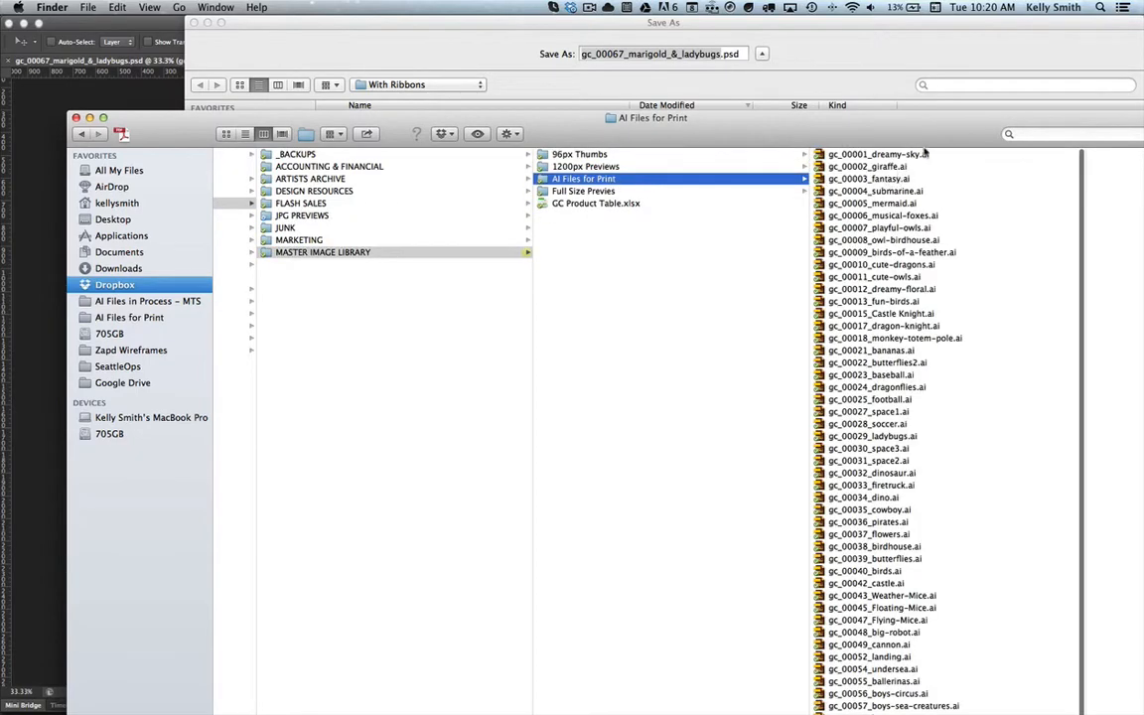
left_click_drag(914, 141, 837, 126)
left_click(170, 120)
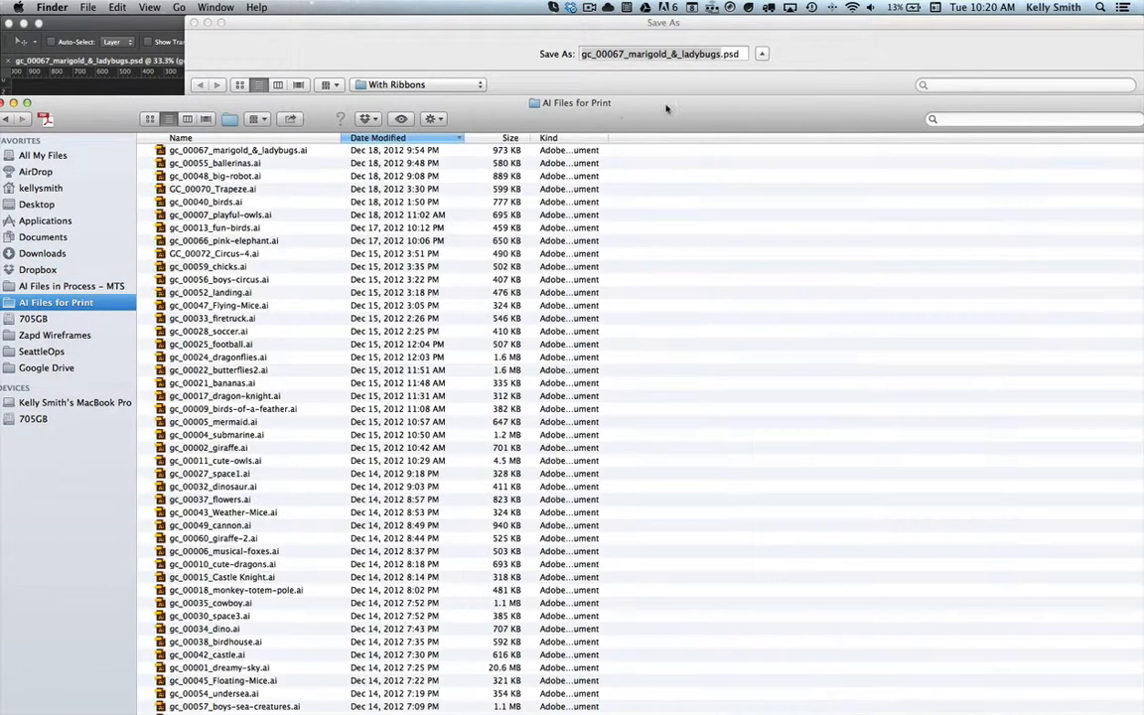
left_click(239, 164)
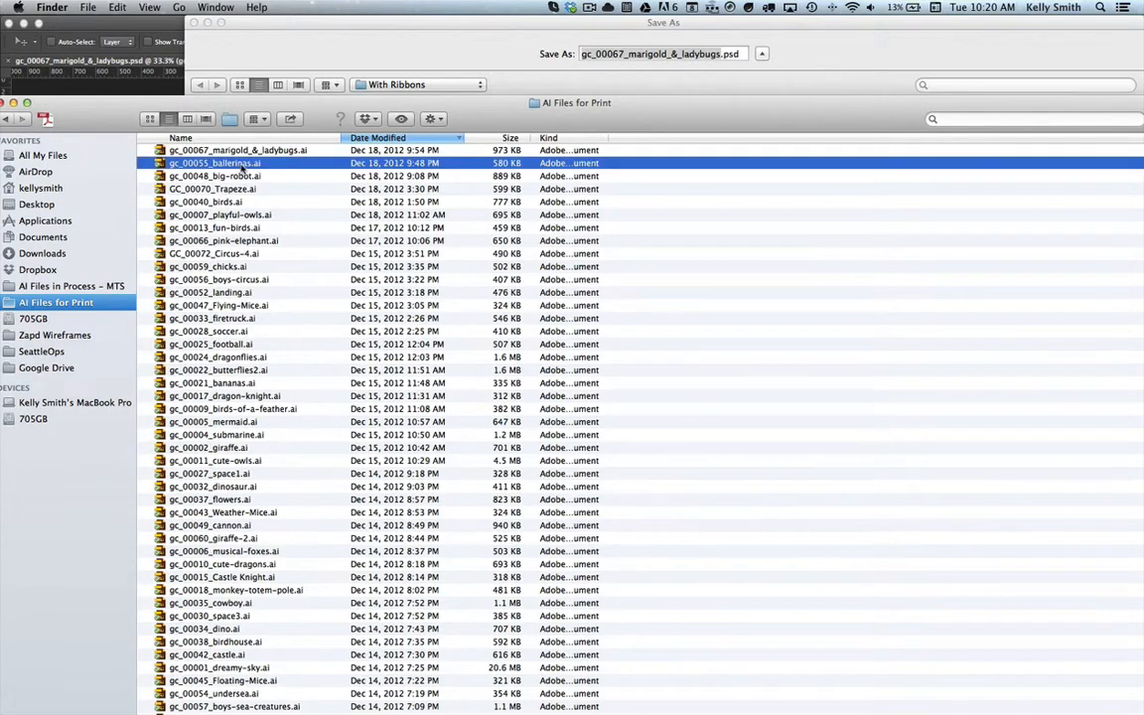
left_click(242, 169)
key("super+c")
Step: Switch back to Photoshop and save the document as gc_00055_ballerinas.psd in Photoshop format with Maximize Compatibility on
key("super+Tab")
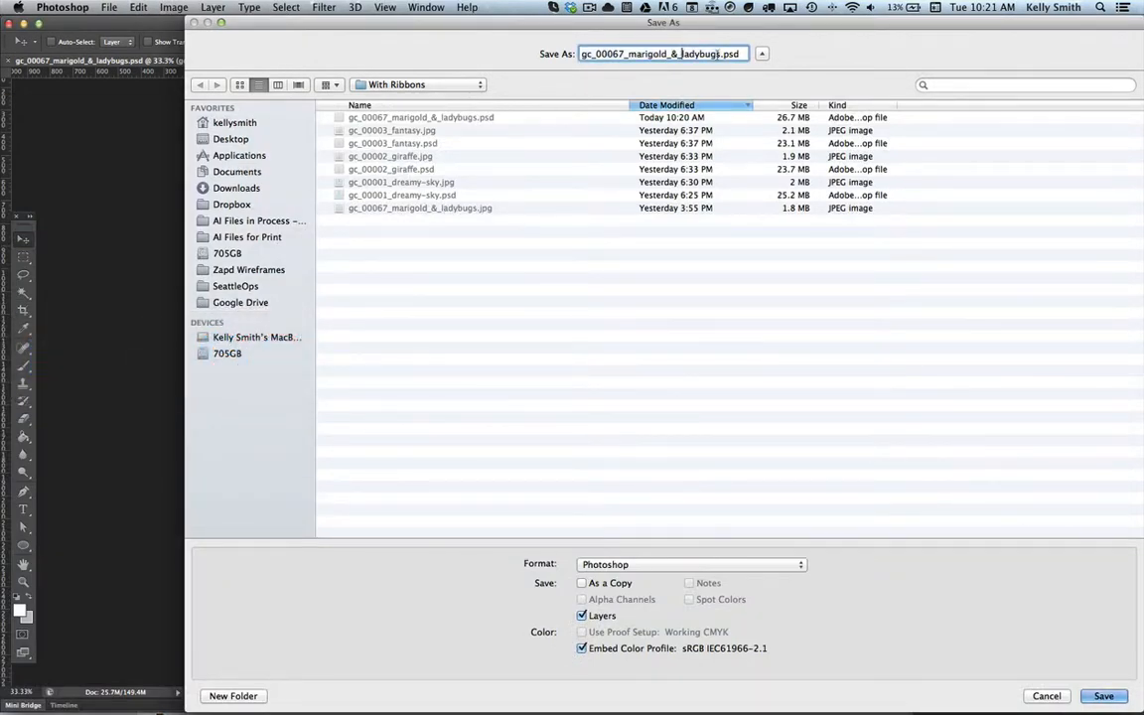
key("super+v")
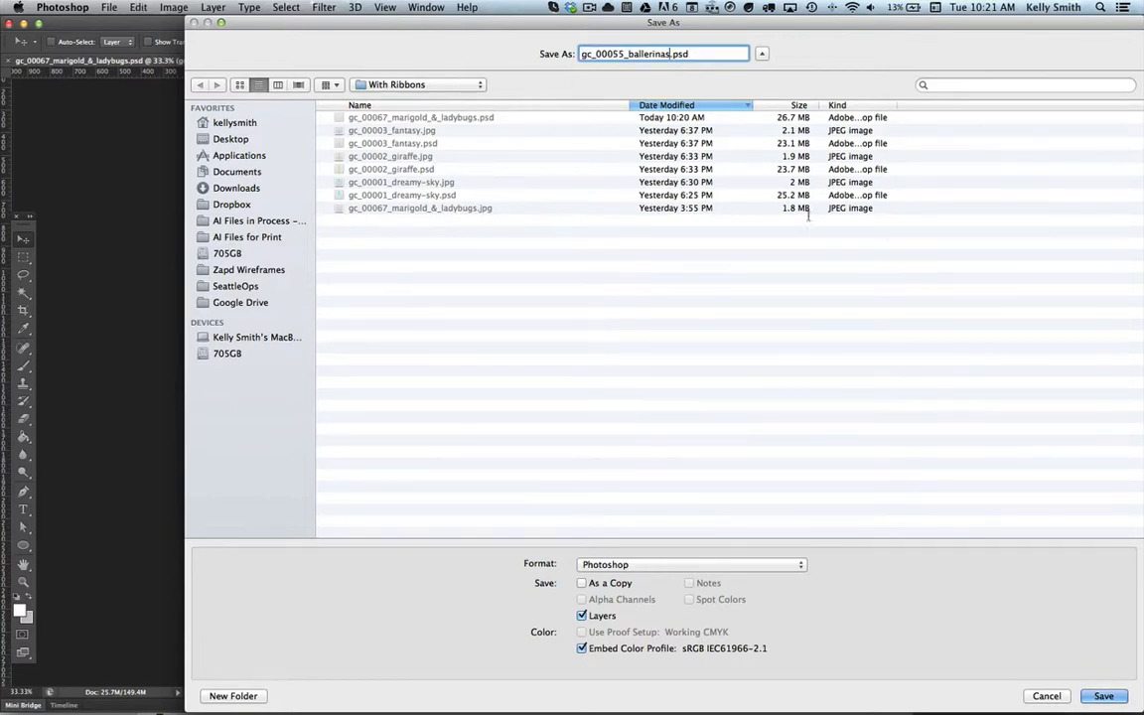
left_click(1103, 696)
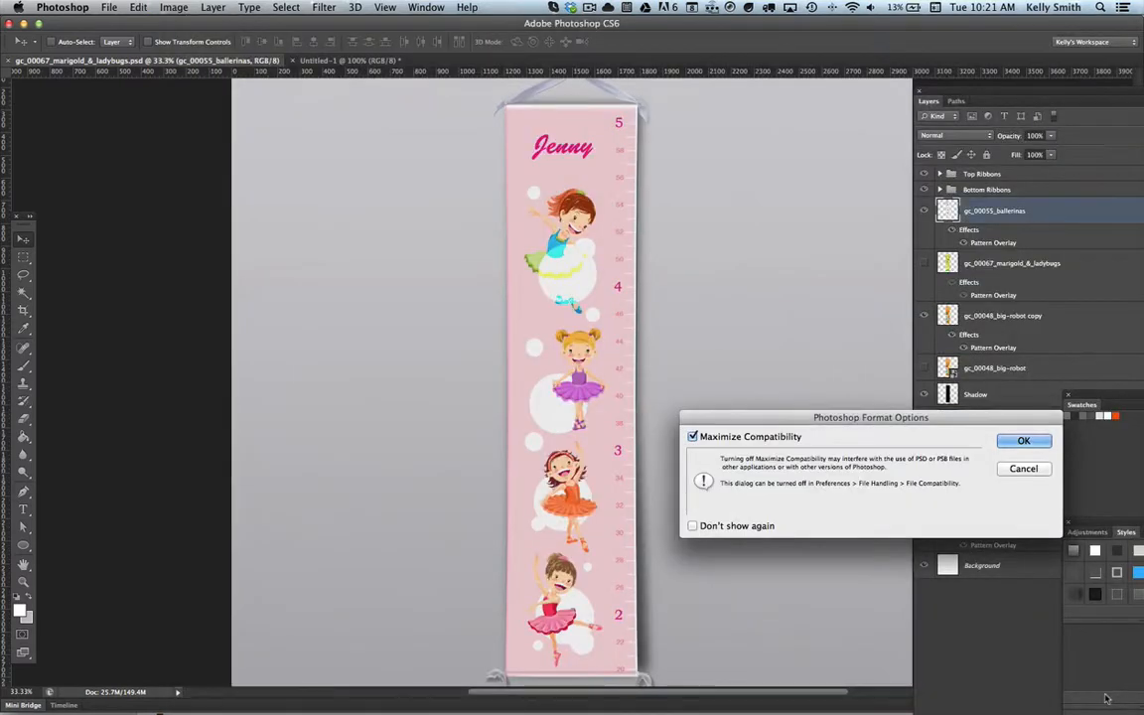
left_click(923, 397)
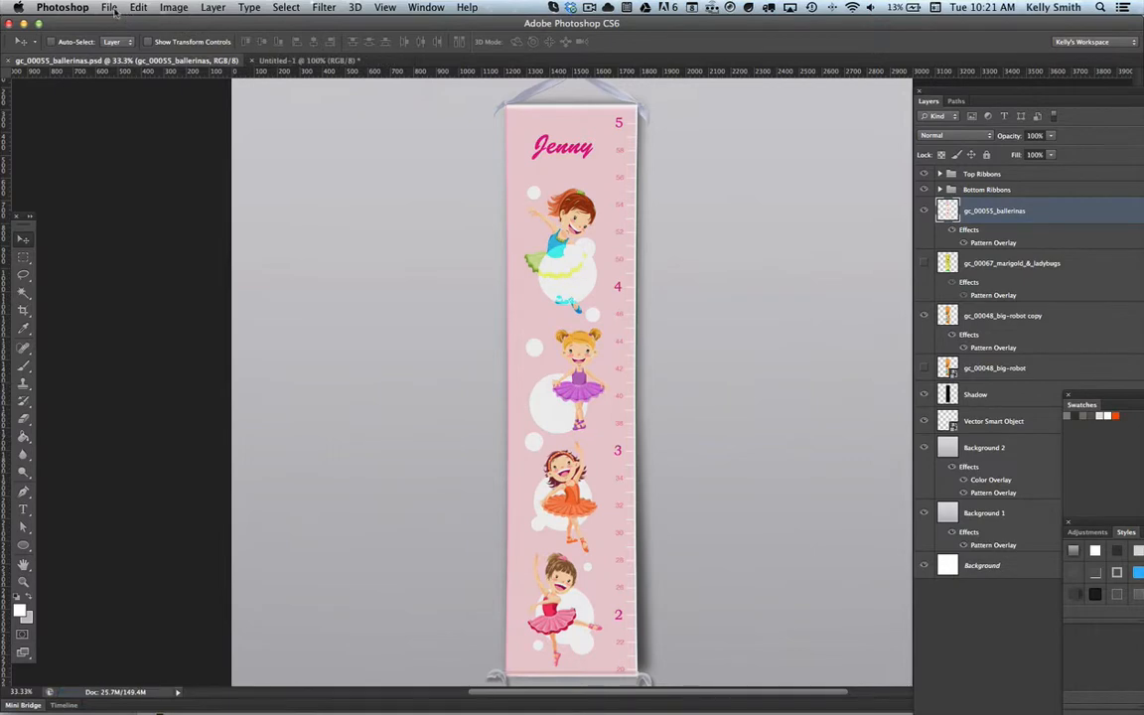
Step: Export the mockup for web as a quality 100 JPEG named gc_00055_ballerinas.jpg into the With Ribbons folder of JPG PREVIEWS
left_click(108, 8)
left_click(167, 192)
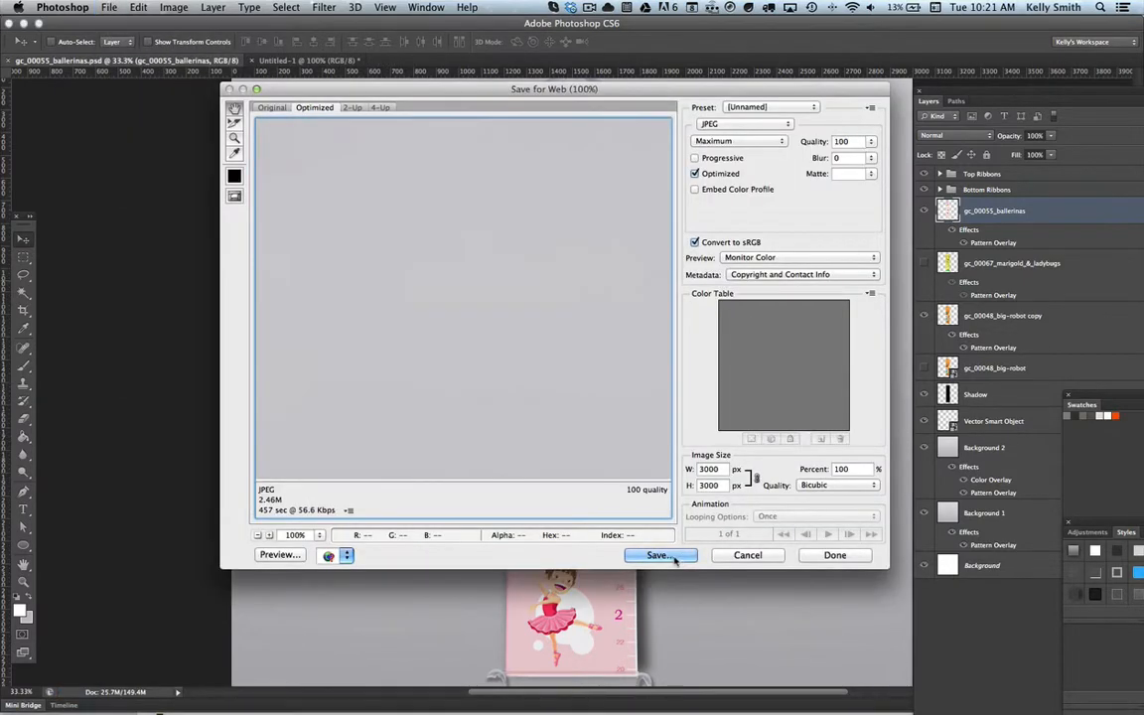
left_click(659, 555)
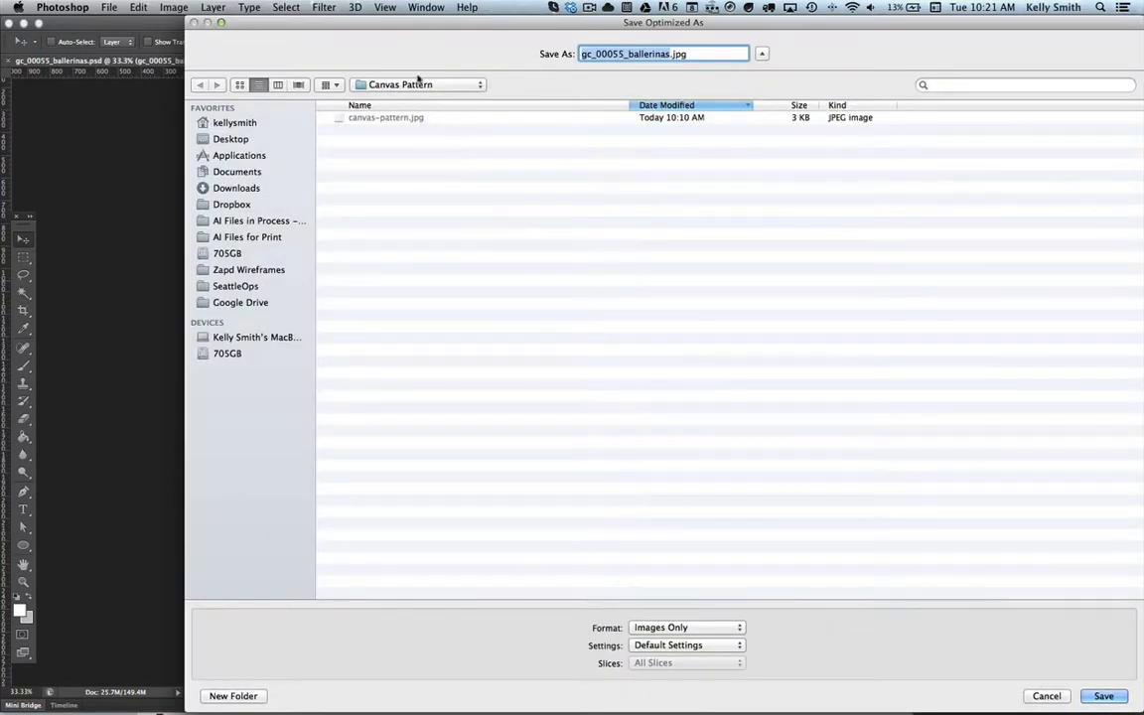
left_click(382, 83)
left_click(415, 100)
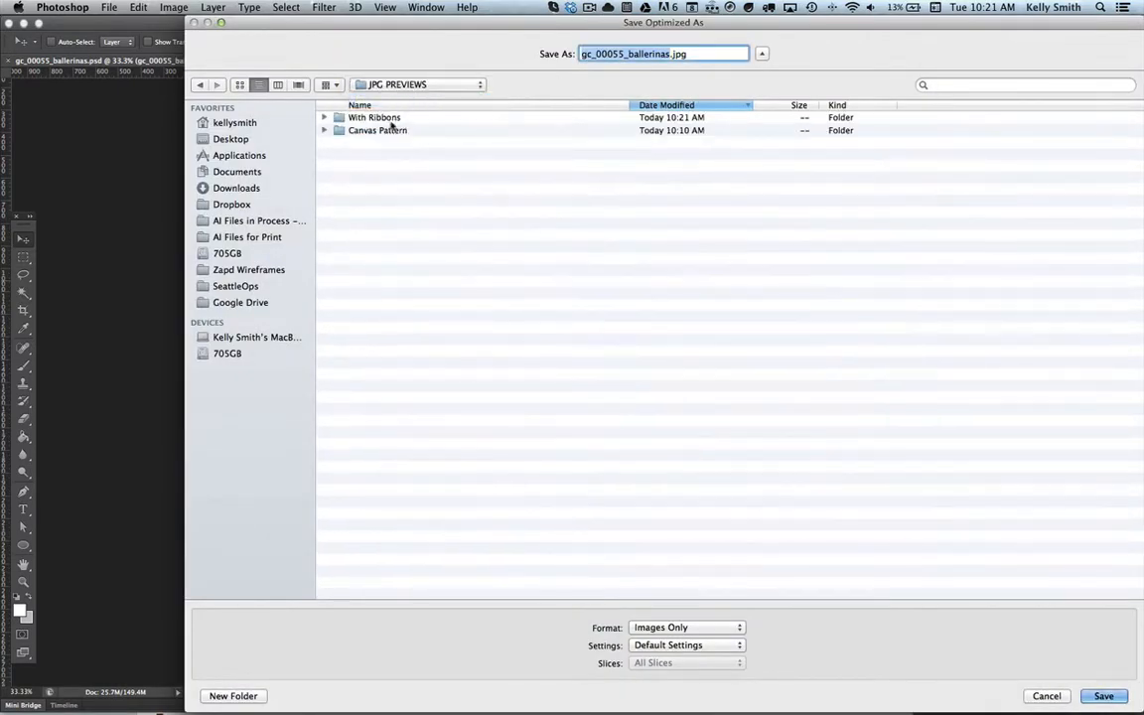
double_click(386, 118)
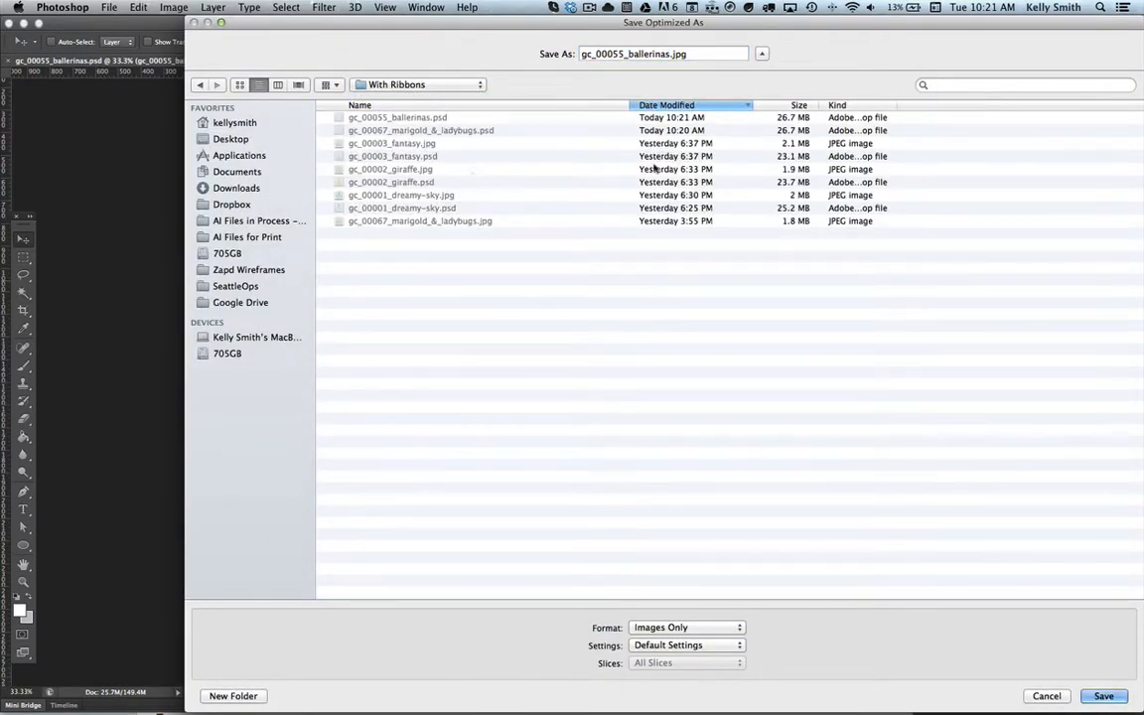
left_click(1100, 695)
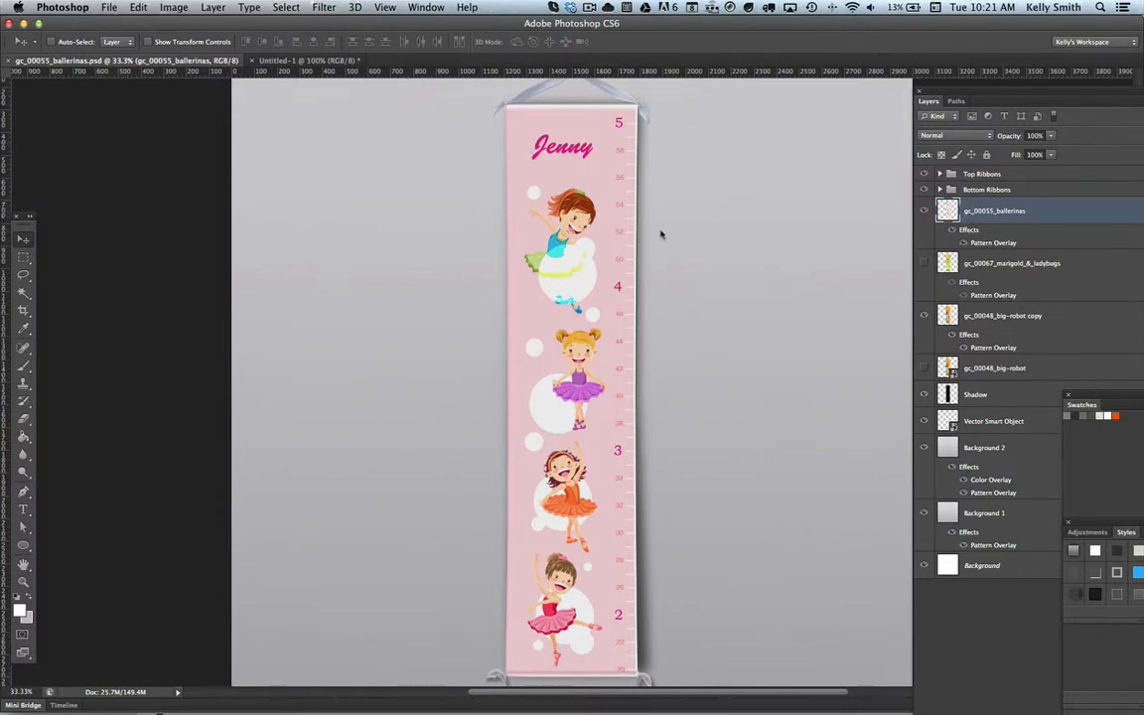
key("z")
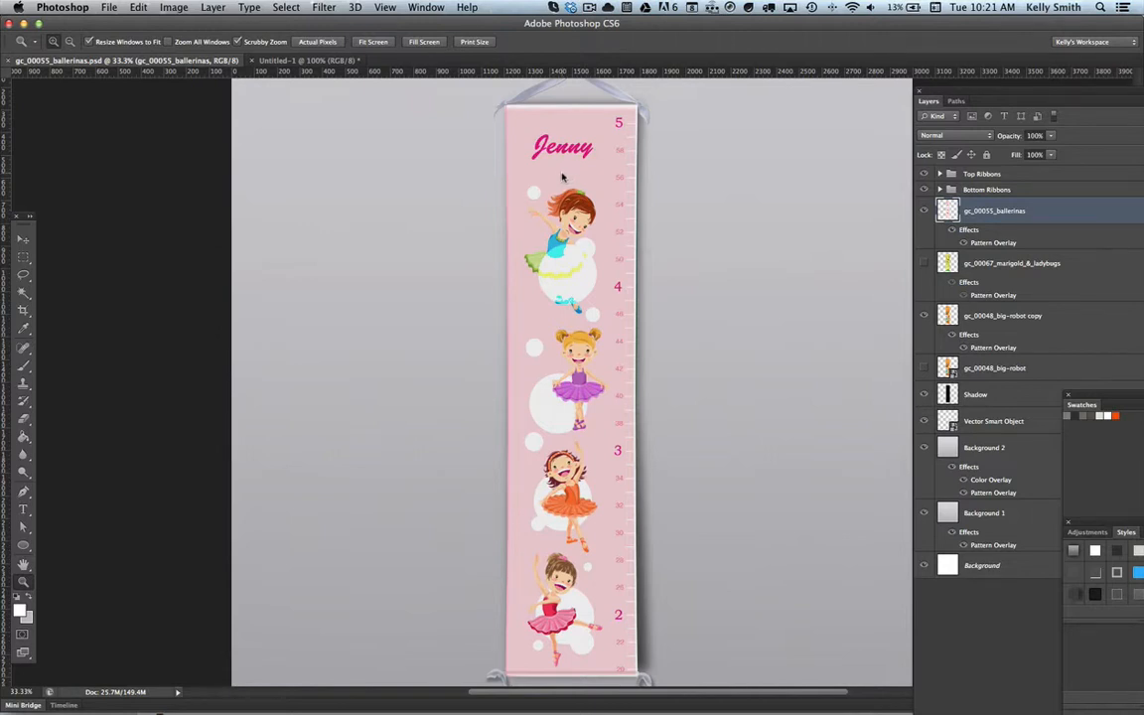
left_click(24, 241)
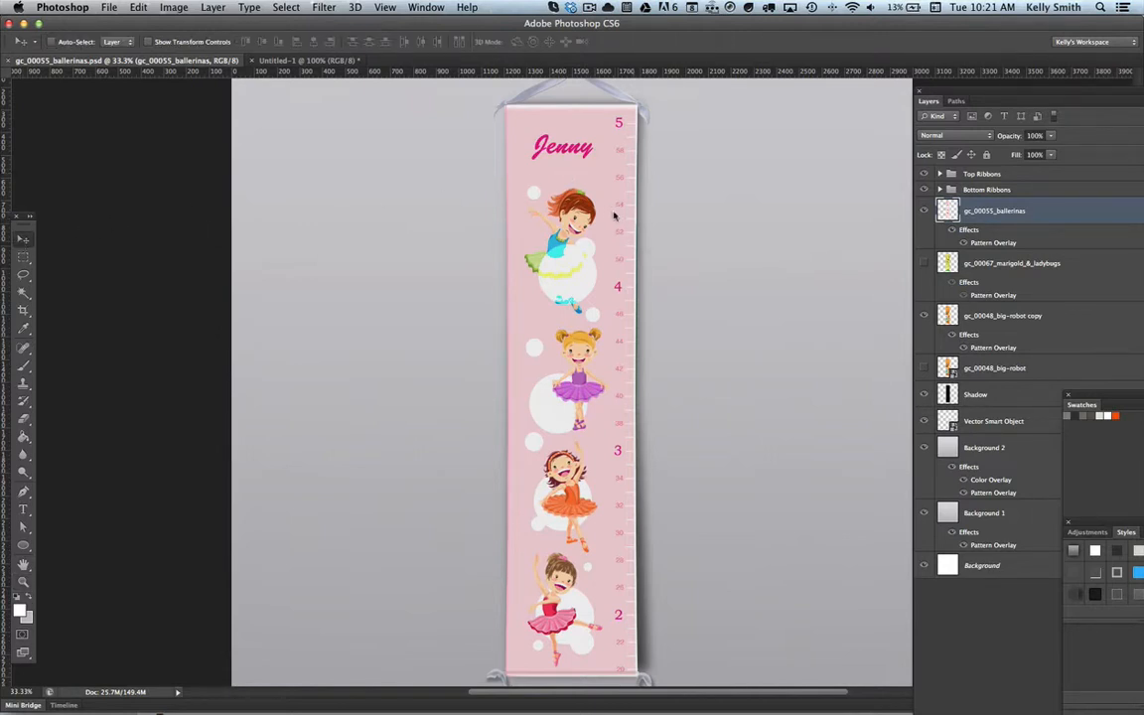
key("z")
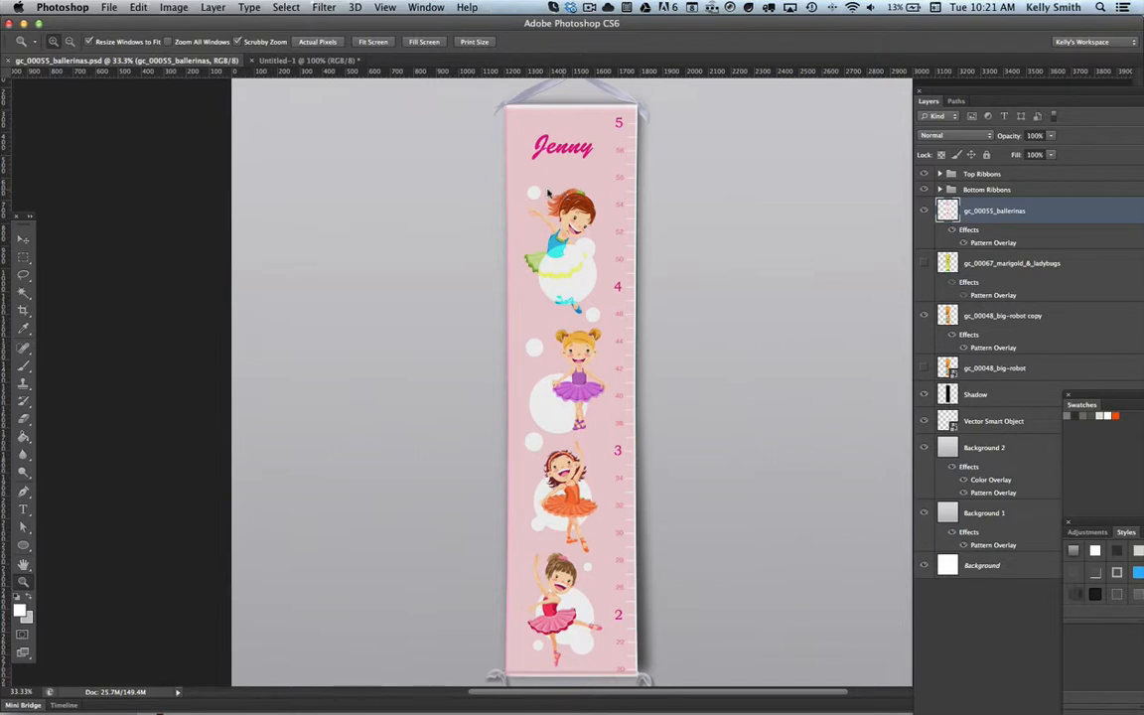